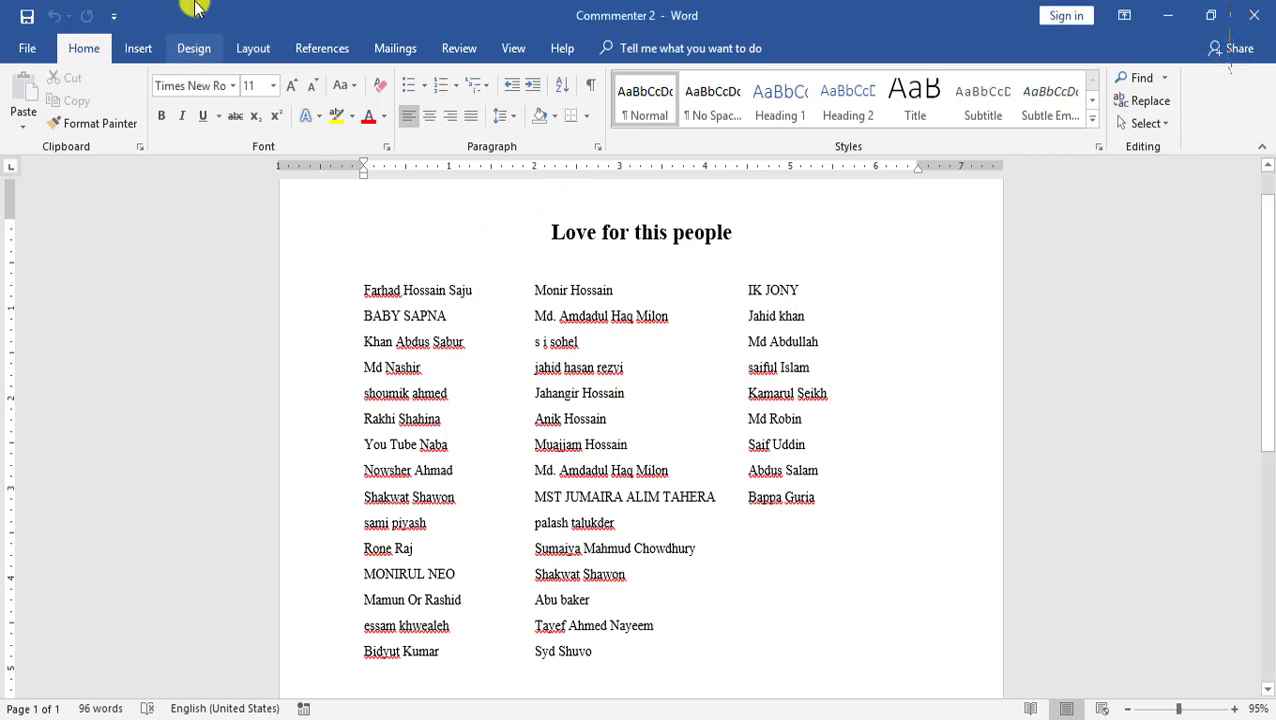
# Switch to the Design tab for the 'Love for this people' name list document
pyautogui.click(192, 50)
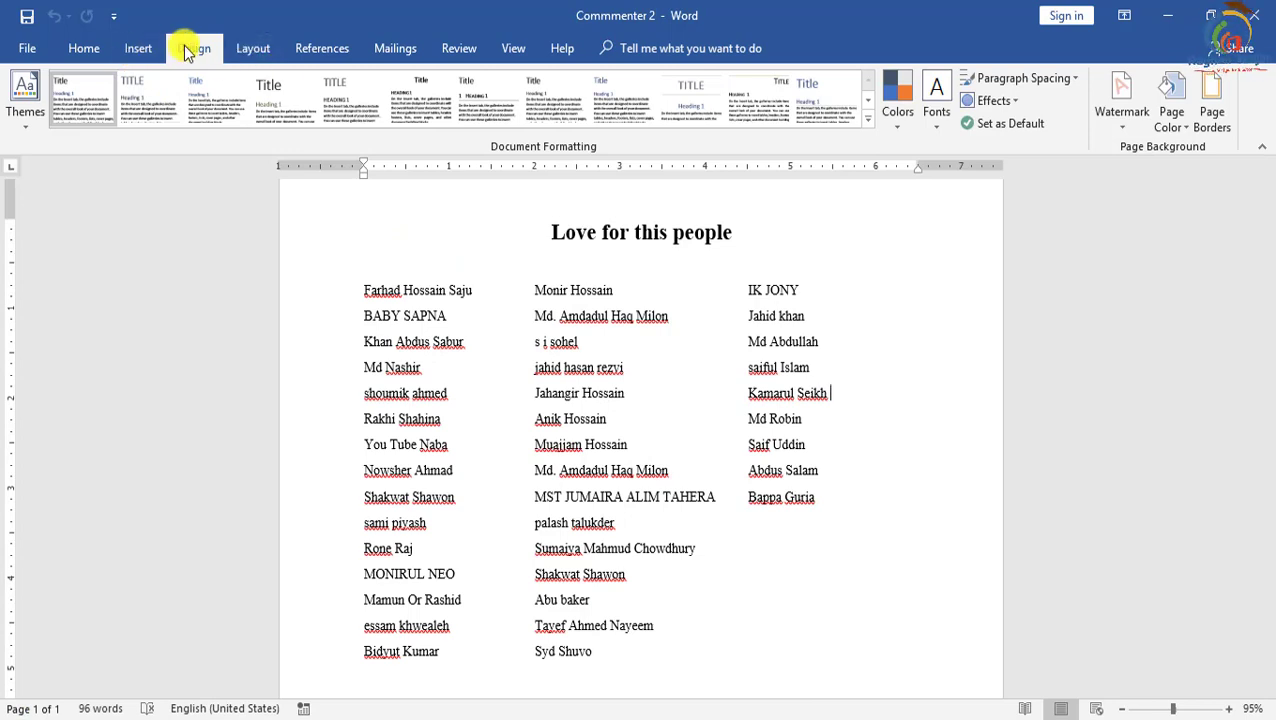
pyautogui.click(255, 50)
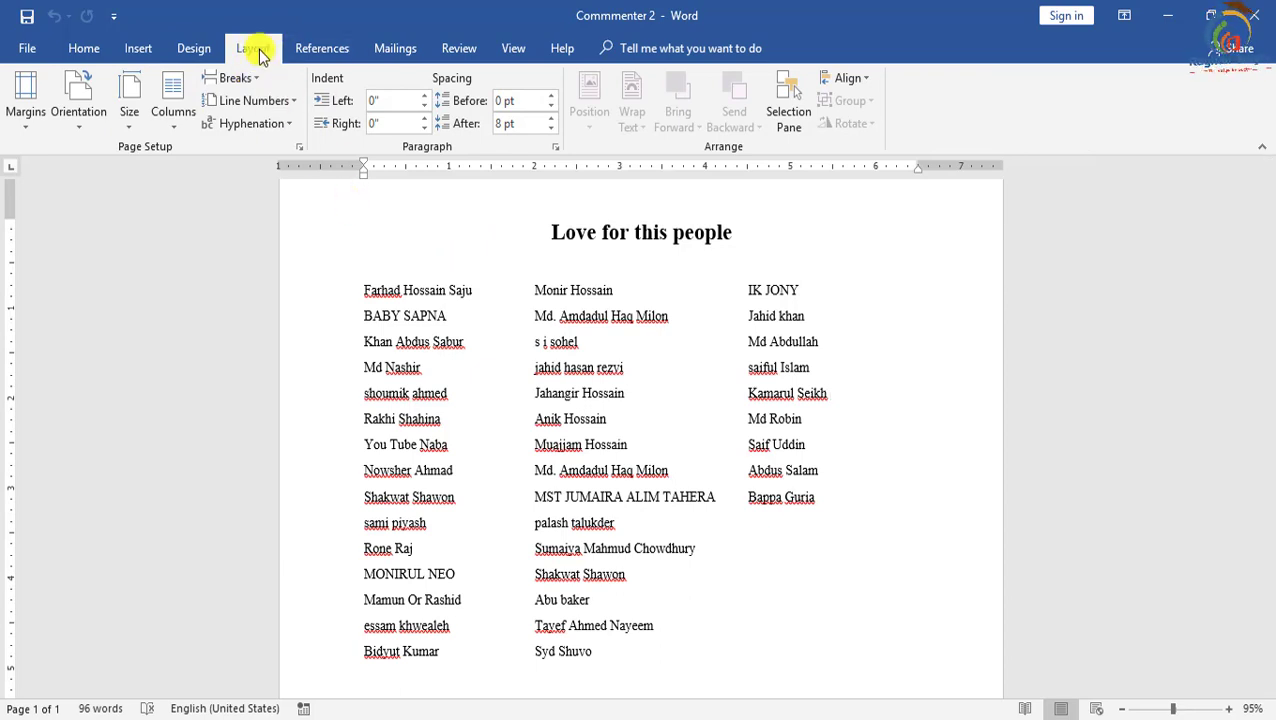
pyautogui.click(192, 50)
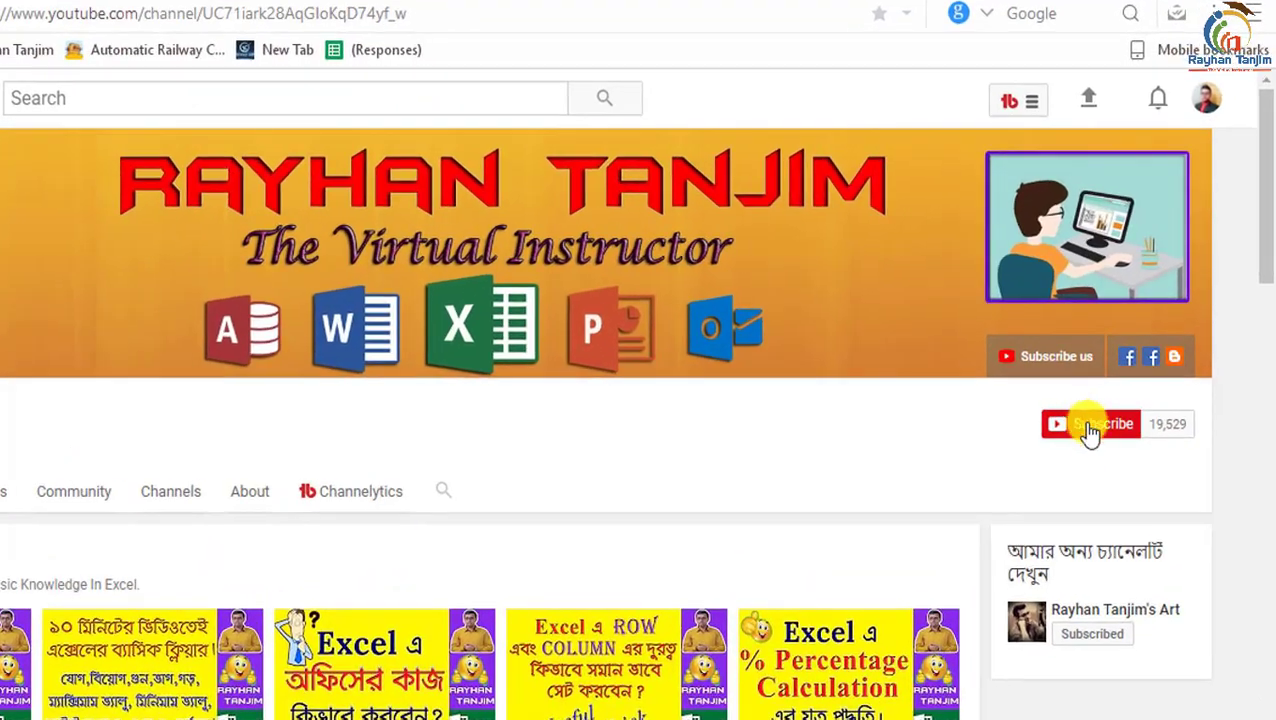
# Subscribe to the Office tutorial channel with All notifications saved, then view recent notifications
pyautogui.click(1092, 392)
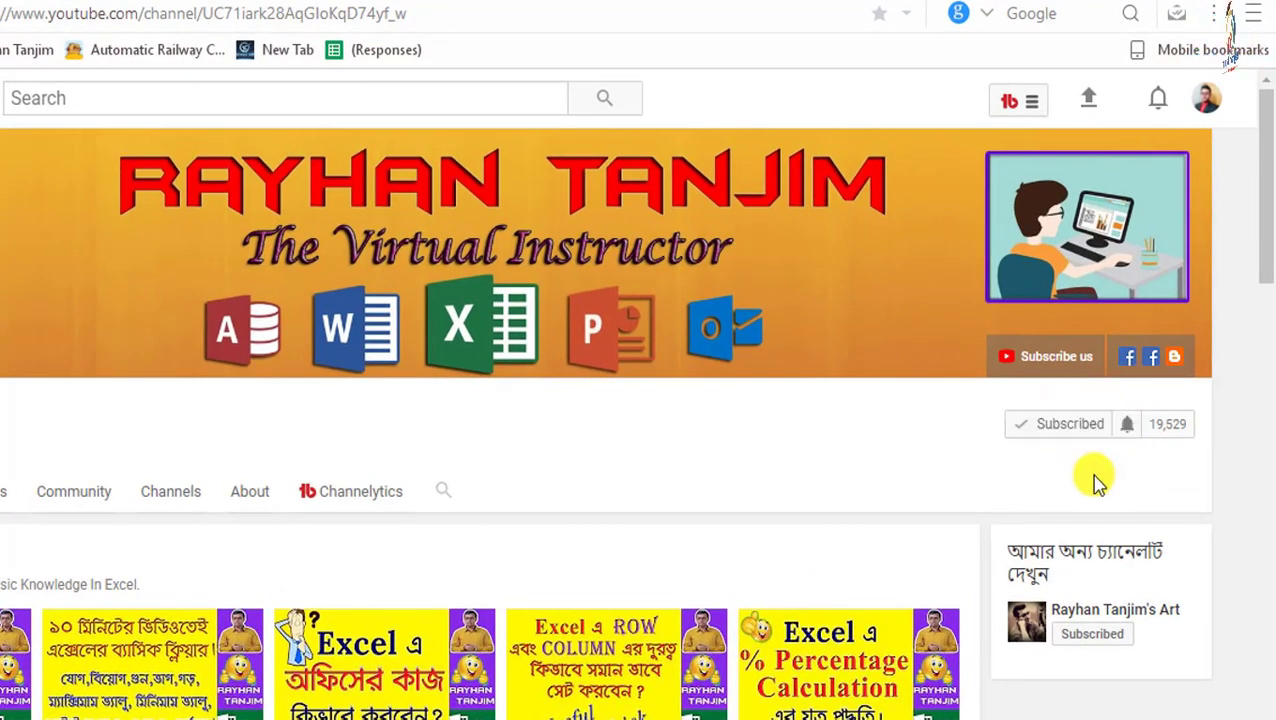
pyautogui.click(1131, 430)
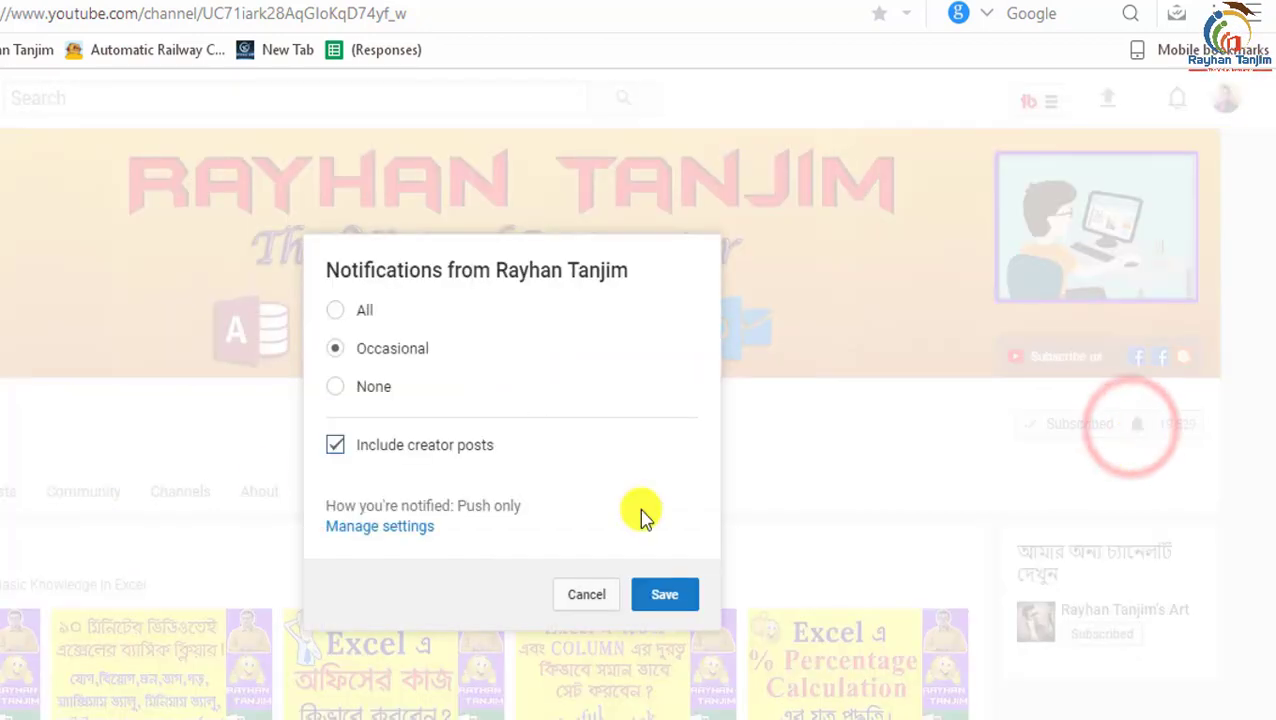
pyautogui.click(334, 312)
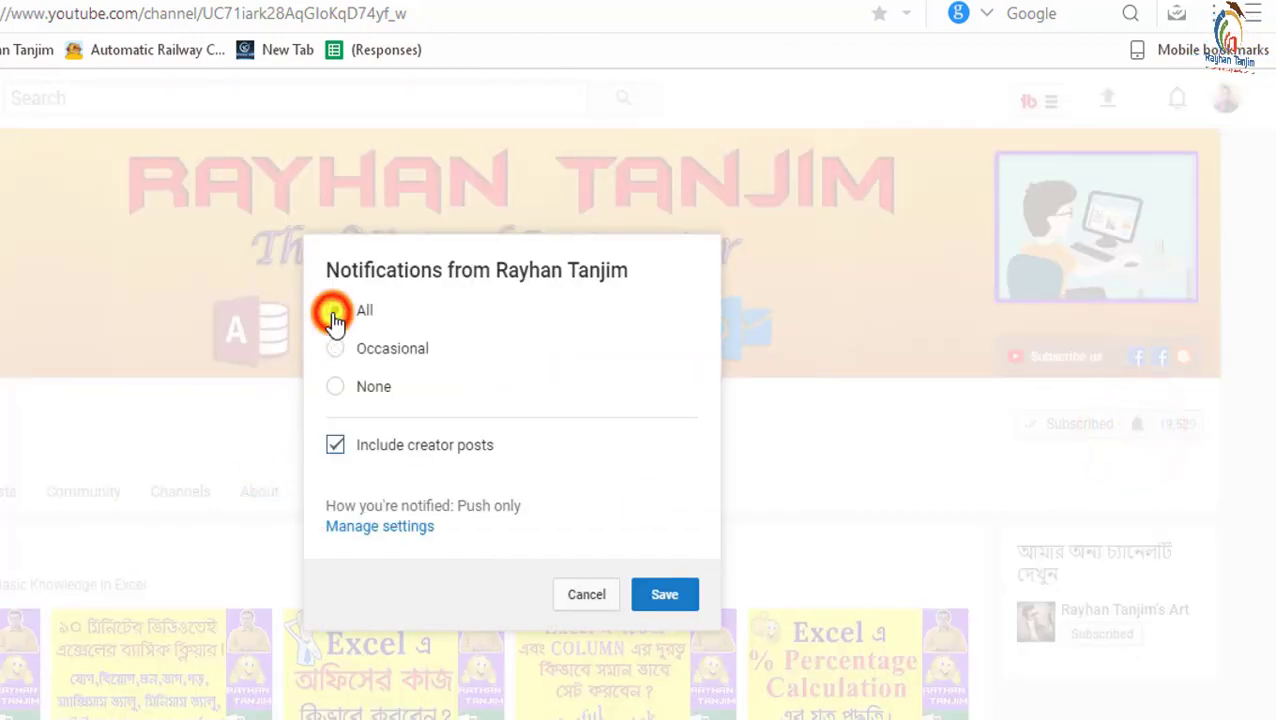
pyautogui.click(676, 594)
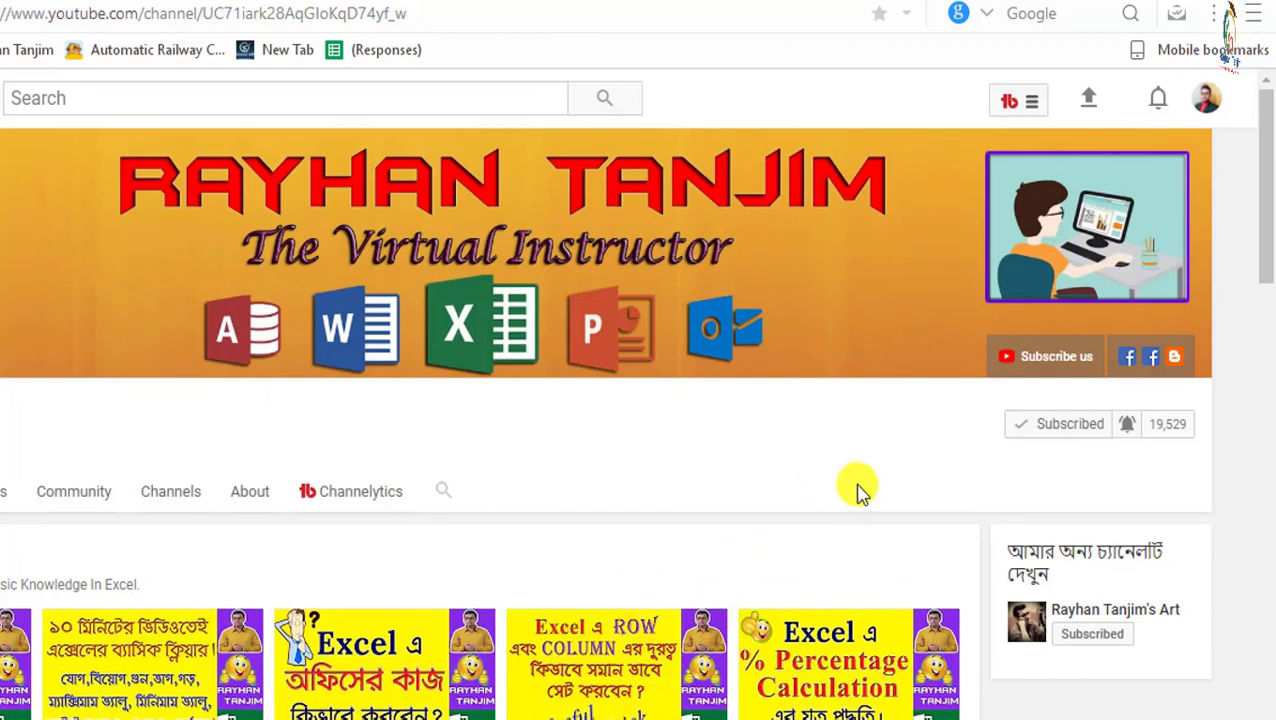
pyautogui.click(1157, 97)
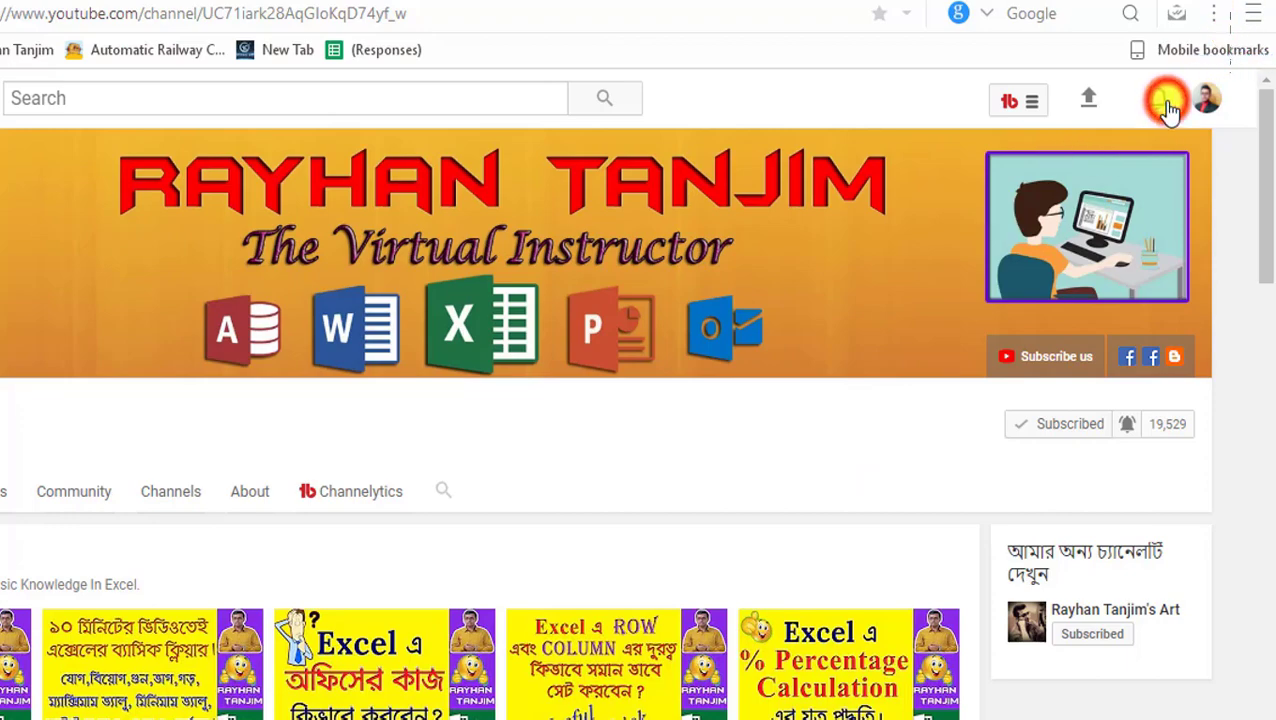
pyautogui.scroll(-1, 963, 293)
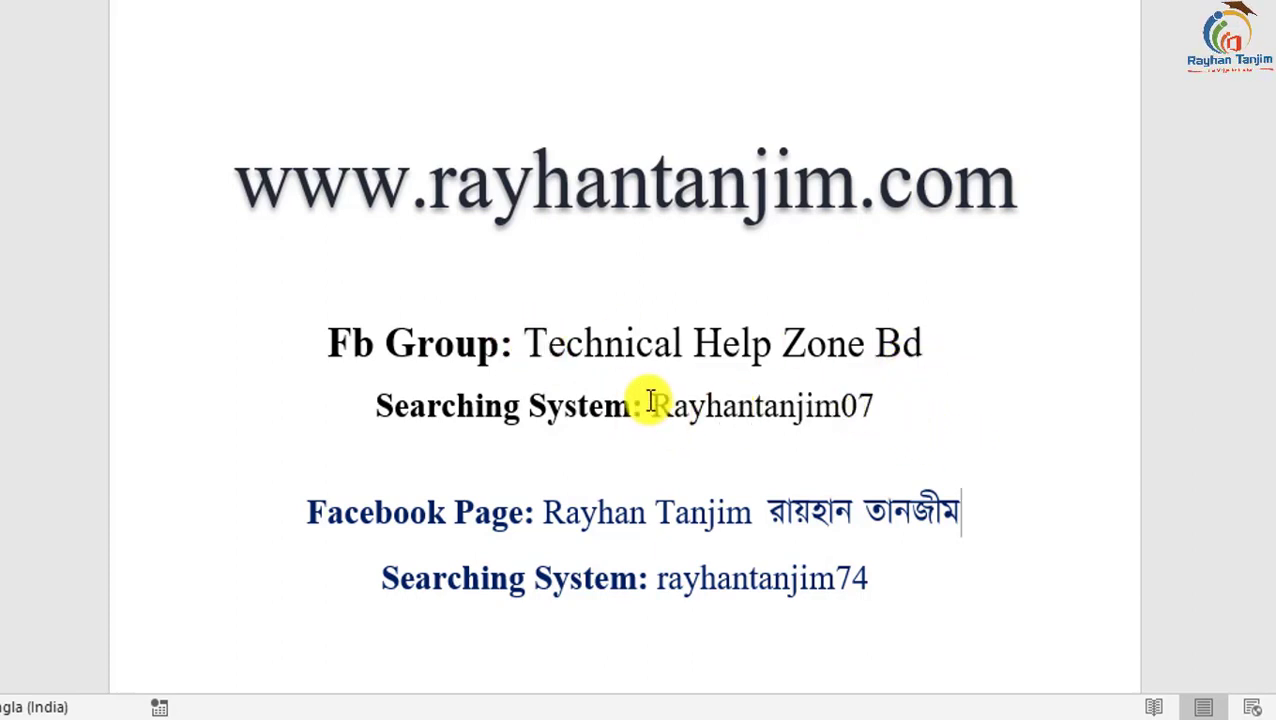
# Highlight and deselect the Facebook group and page names, then switch the keyboard language
pyautogui.moveTo(645, 406); pyautogui.dragTo(835, 413)
pyautogui.click(945, 433)
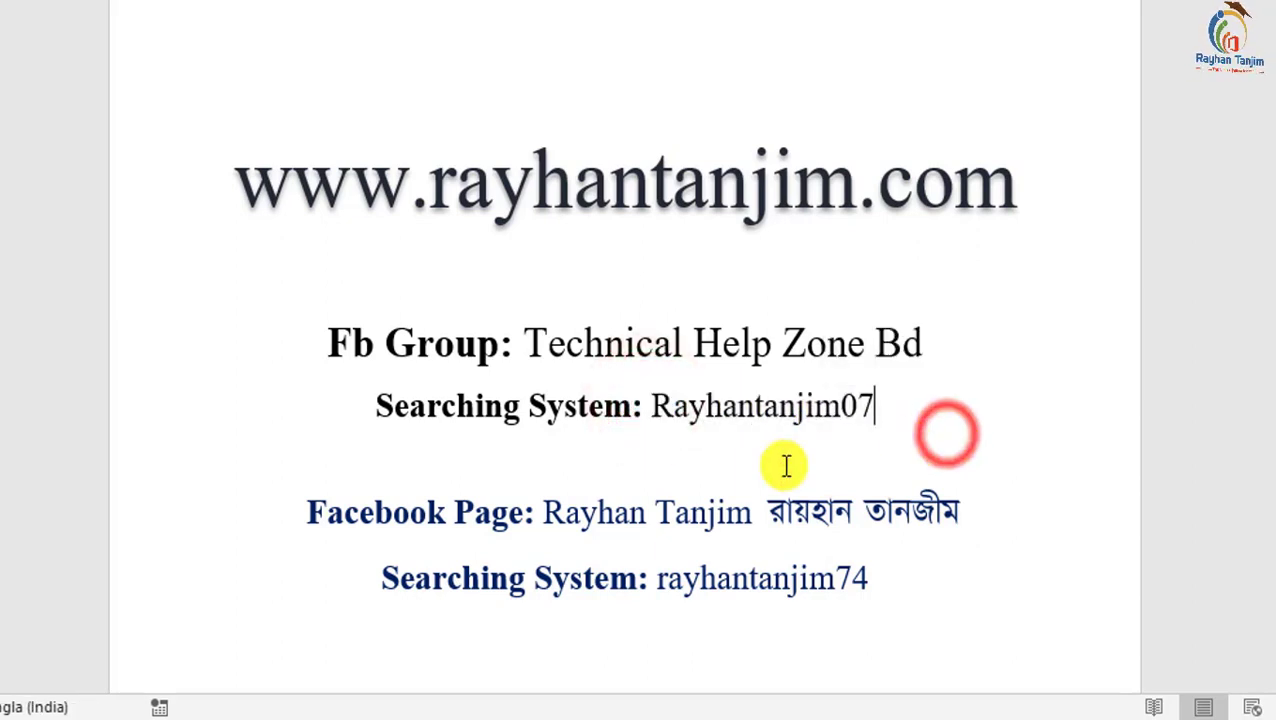
pyautogui.moveTo(549, 514); pyautogui.dragTo(958, 522)
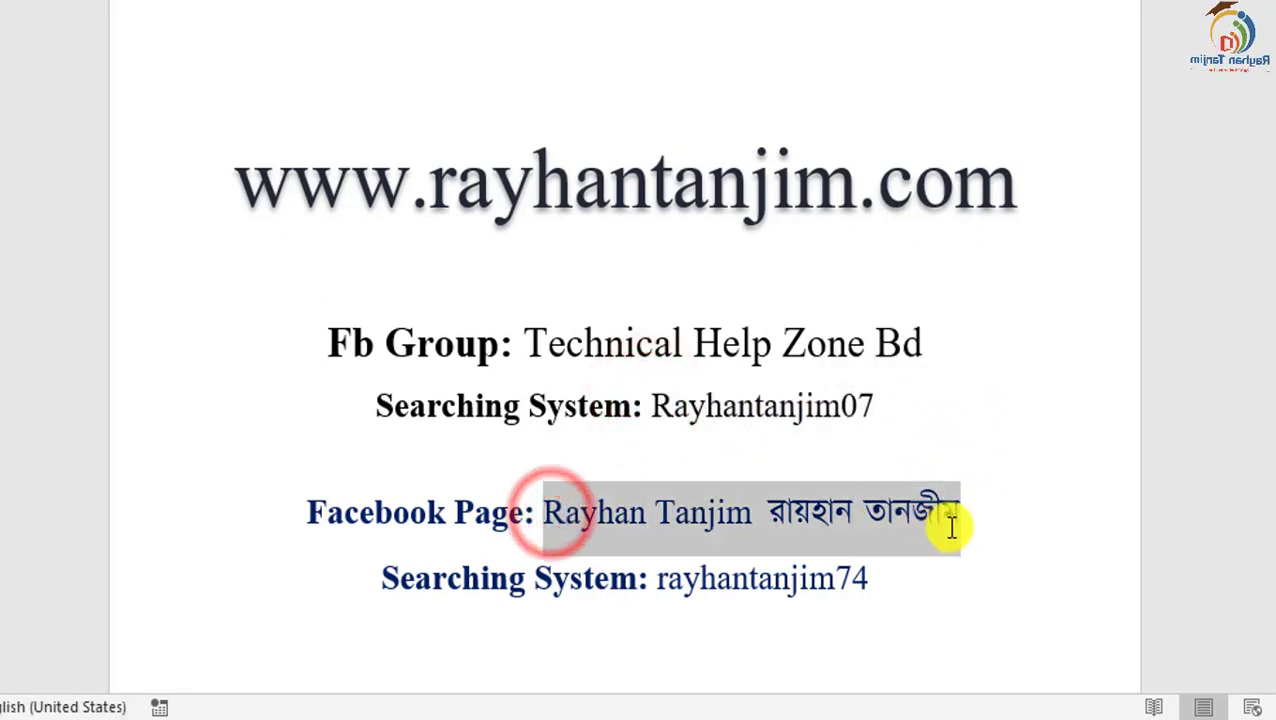
pyautogui.click(978, 545)
pyautogui.hotkey('alt', 'shift')
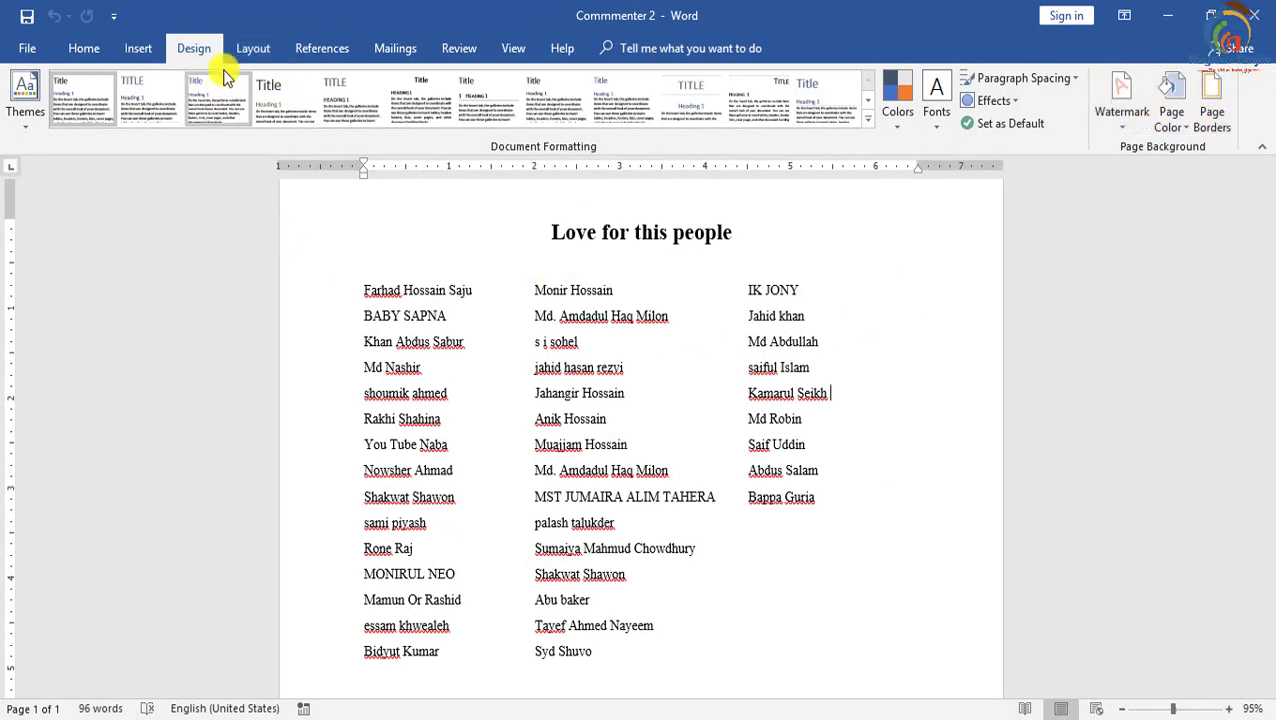
pyautogui.moveTo(862, 641)
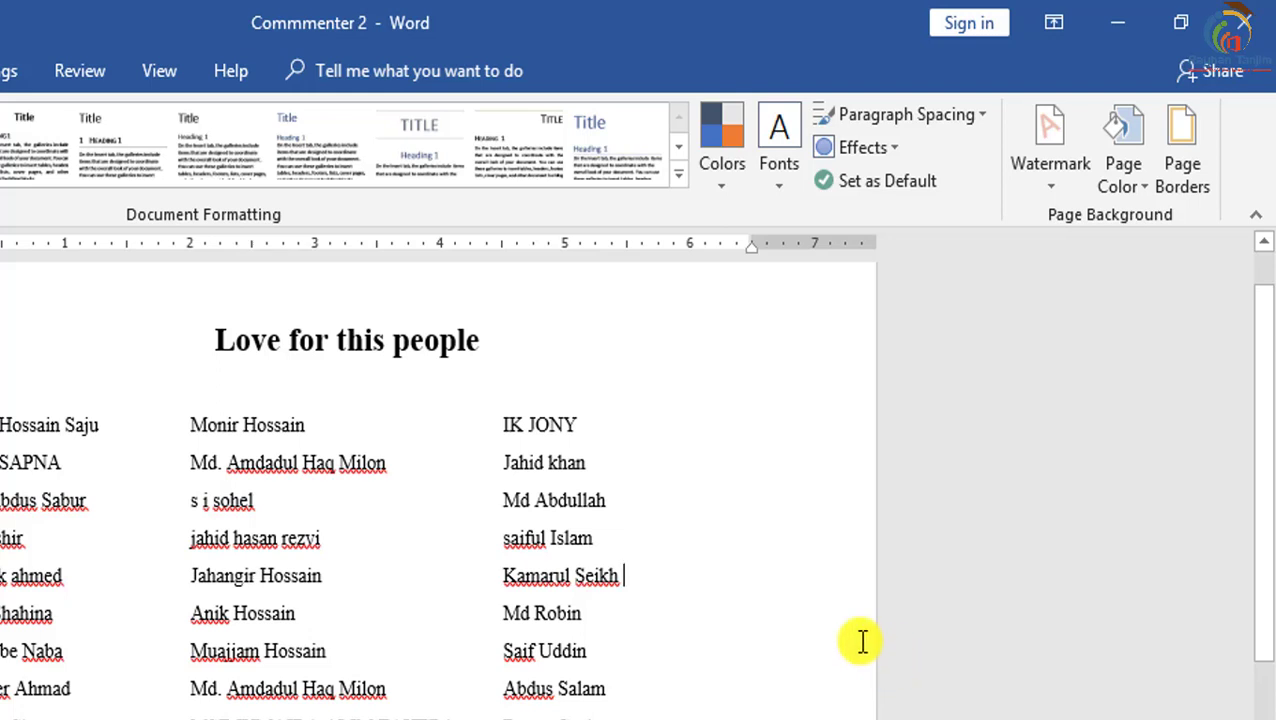
pyautogui.click(1049, 189)
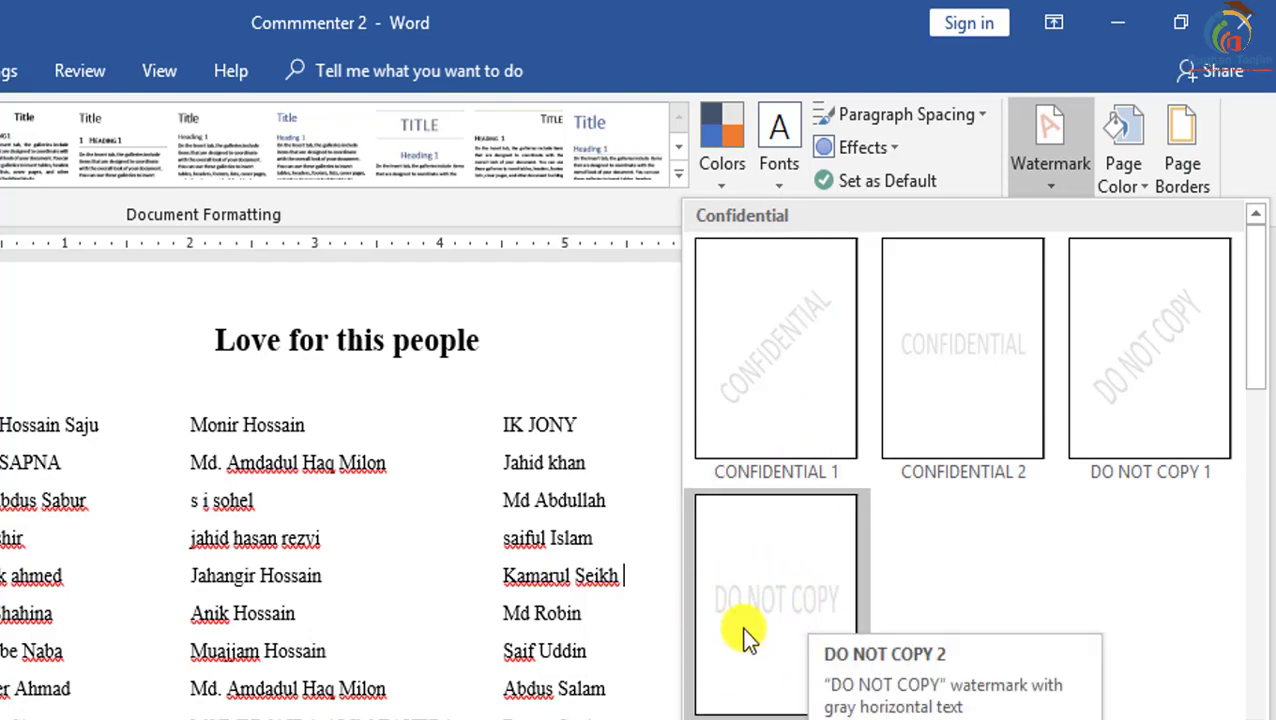
pyautogui.click(782, 580)
pyautogui.scroll(-5, 661, 690)
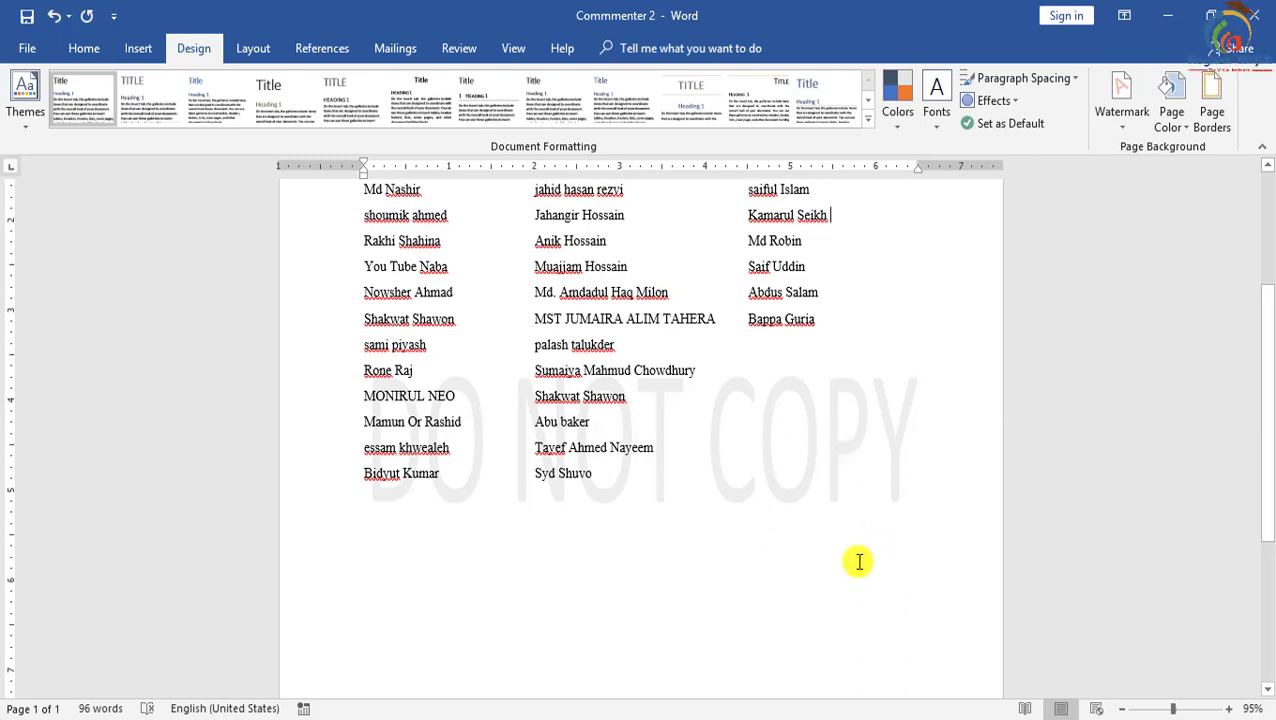
pyautogui.scroll(1, 800, 530)
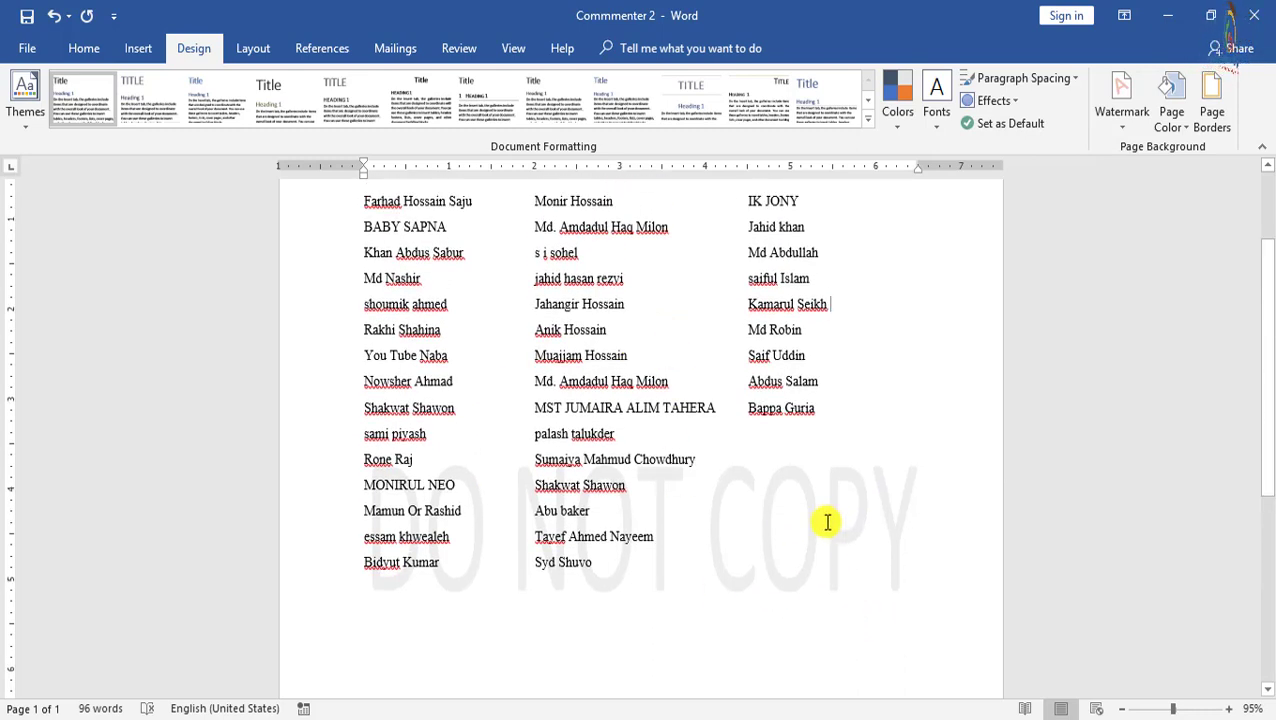
pyautogui.hotkey('ctrl', 'z')
pyautogui.scroll(1, 826, 521)
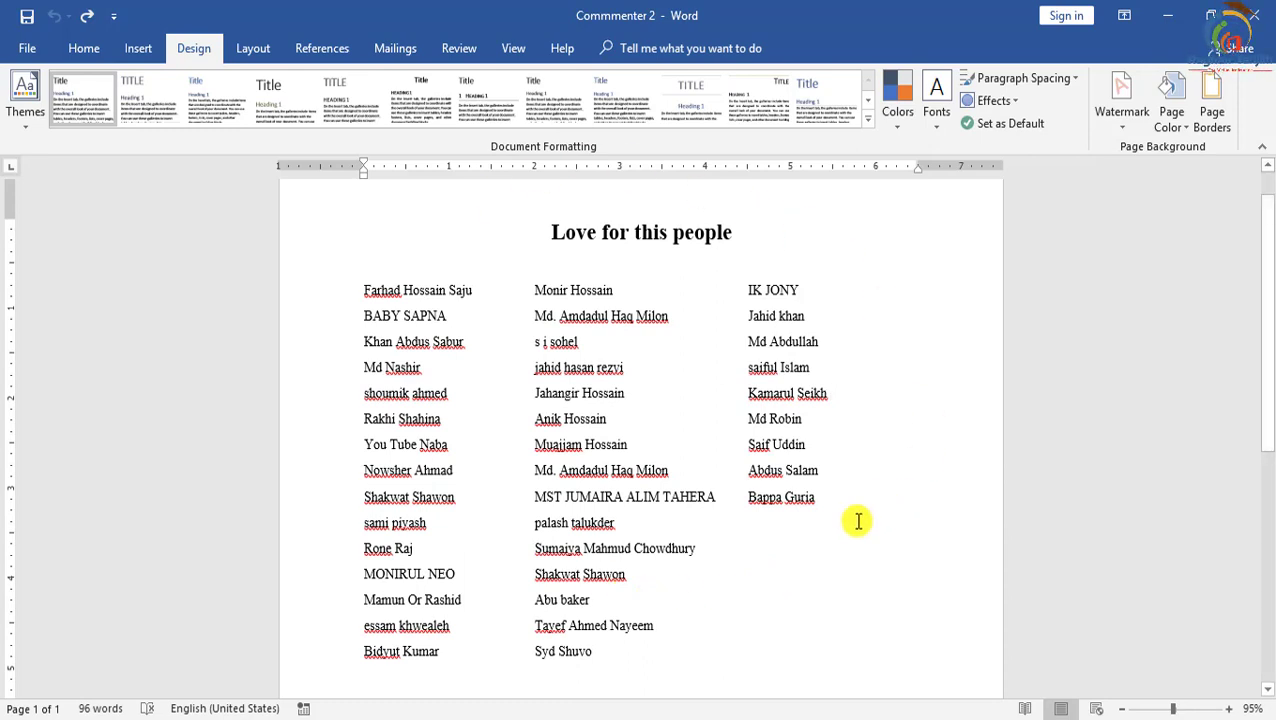
# Choose a custom picture watermark: the yellow-shirt photo from the Desktop photos folder
pyautogui.click(1116, 126)
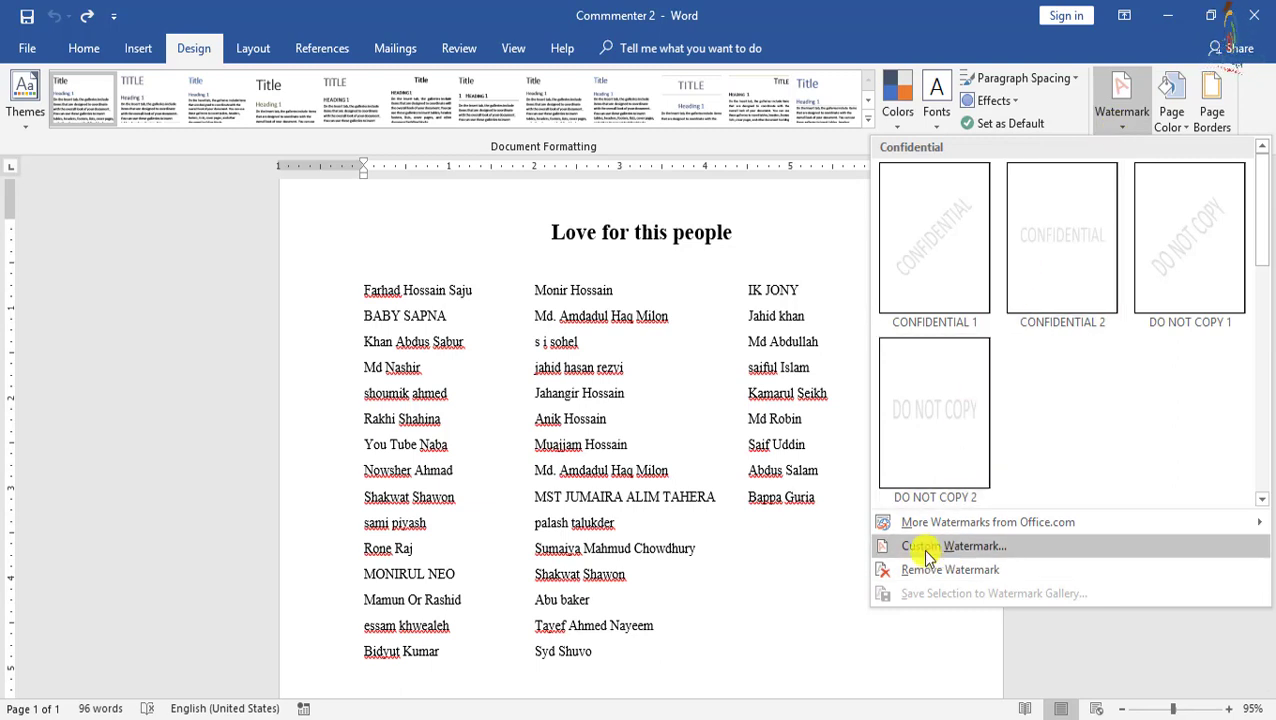
pyautogui.click(958, 550)
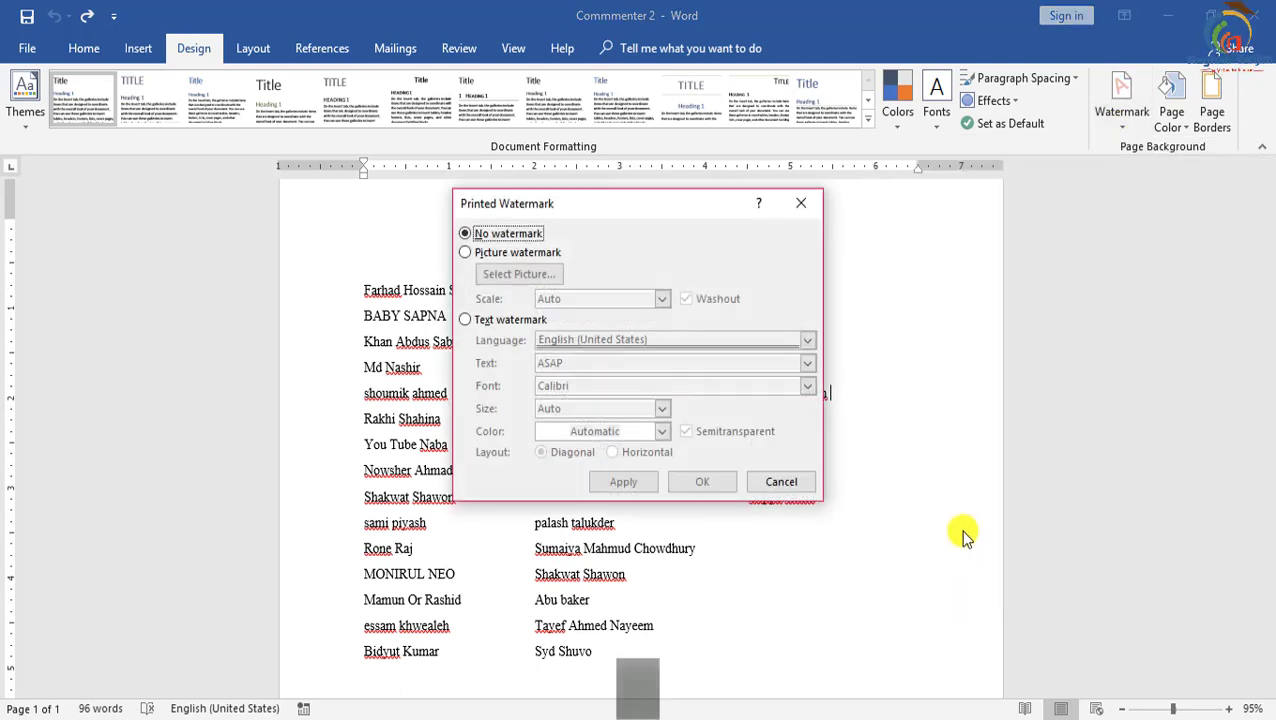
pyautogui.click(467, 253)
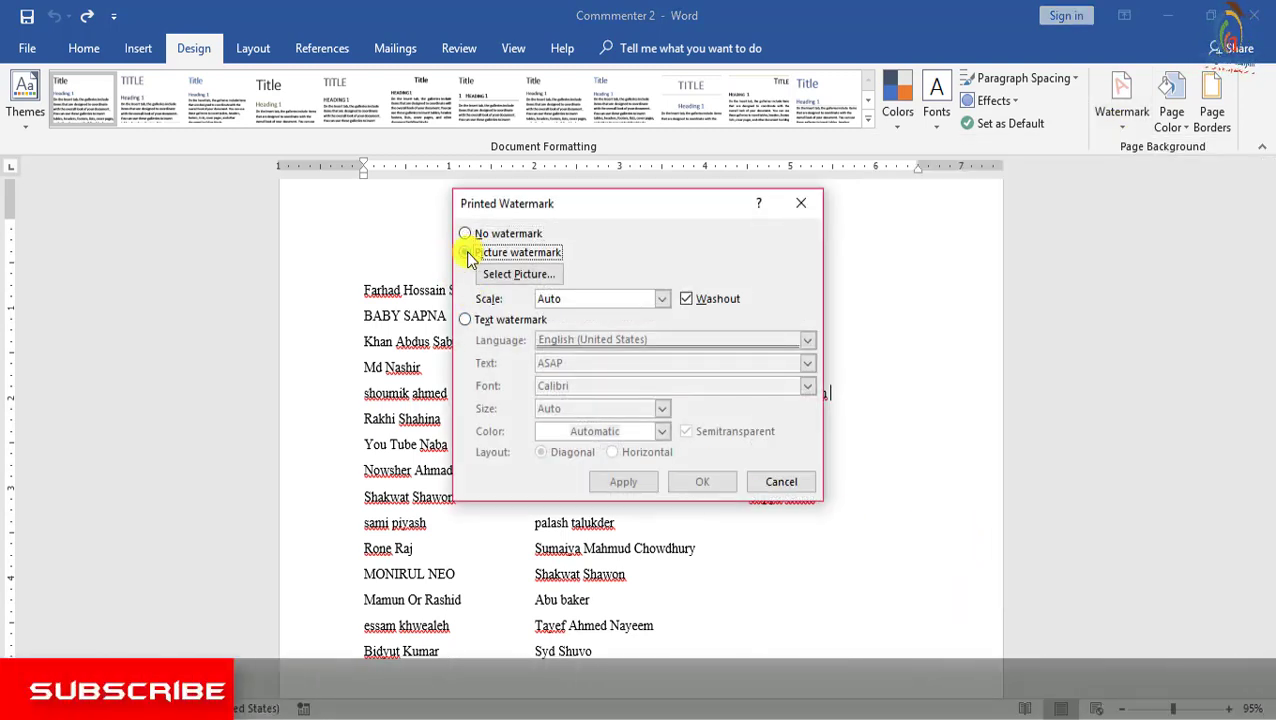
pyautogui.click(512, 277)
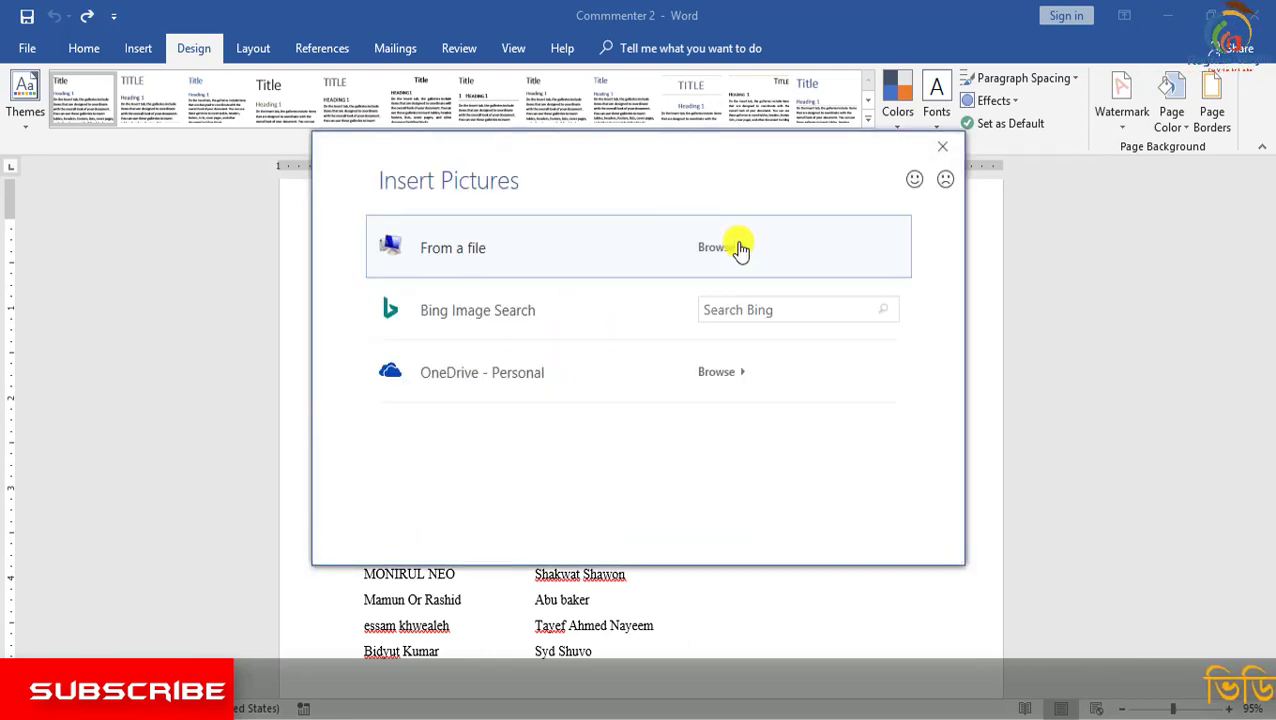
pyautogui.click(462, 256)
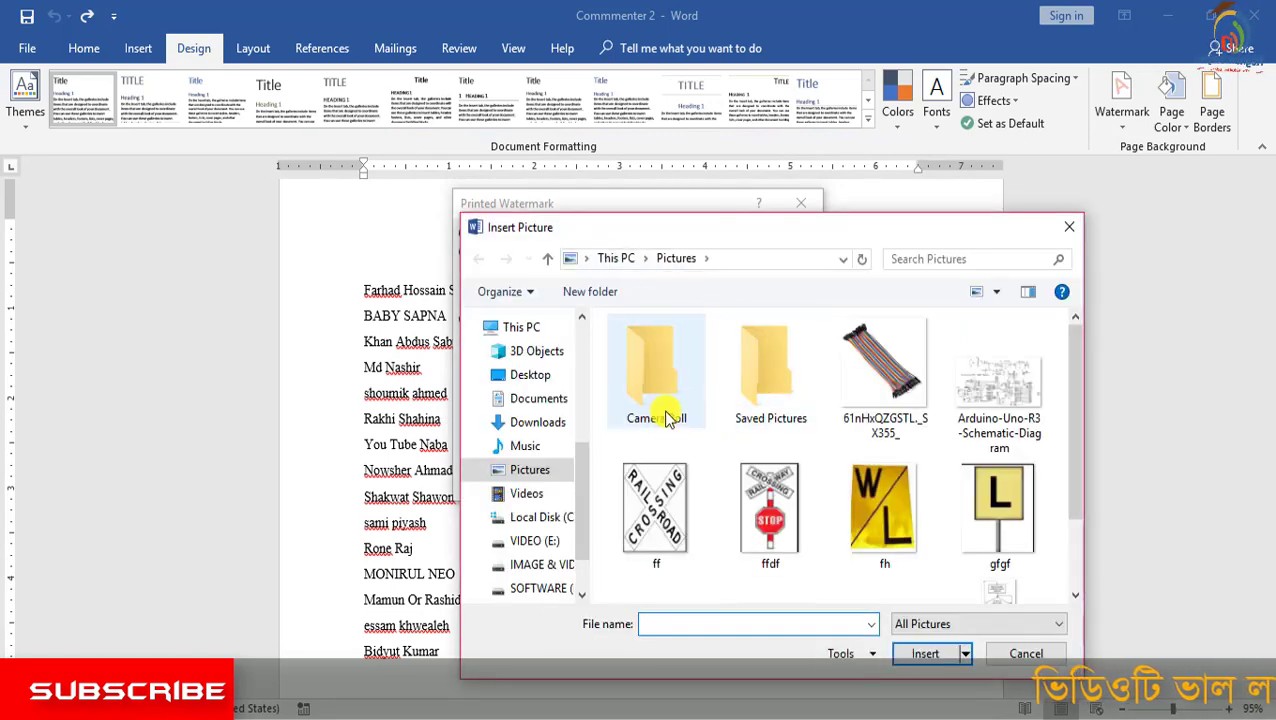
pyautogui.click(535, 375)
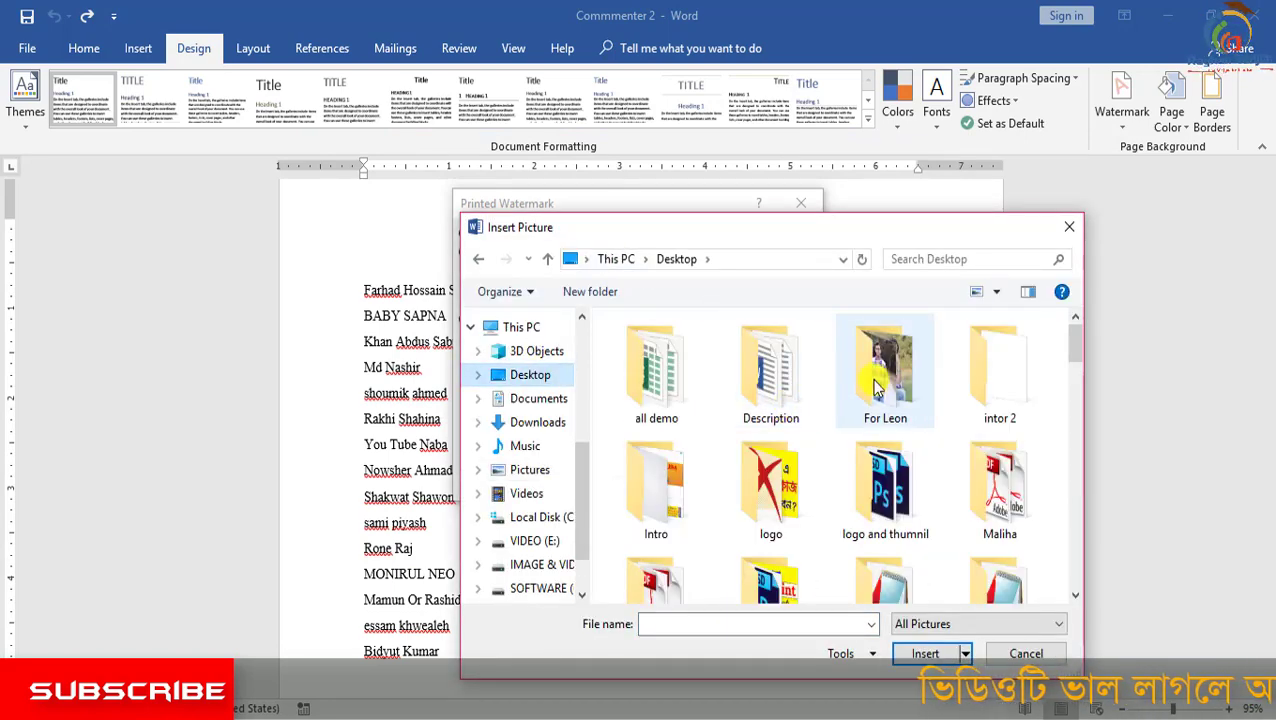
pyautogui.doubleClick(857, 385)
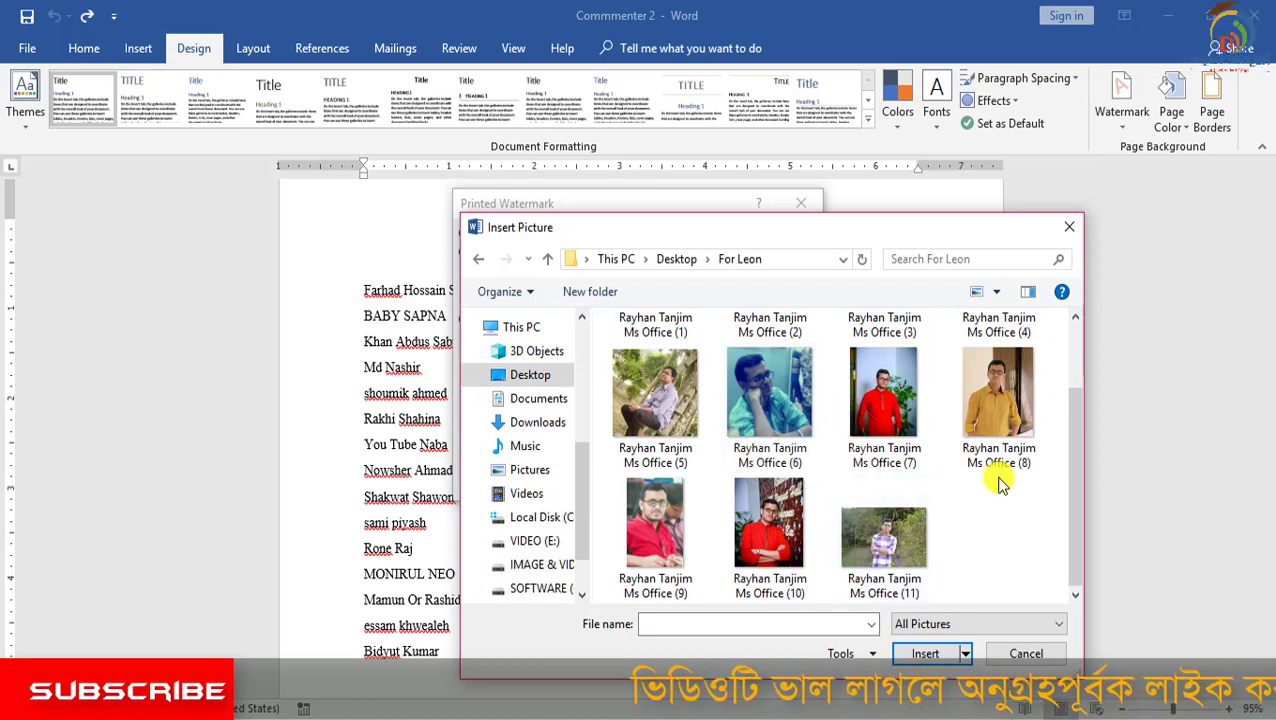
pyautogui.doubleClick(998, 430)
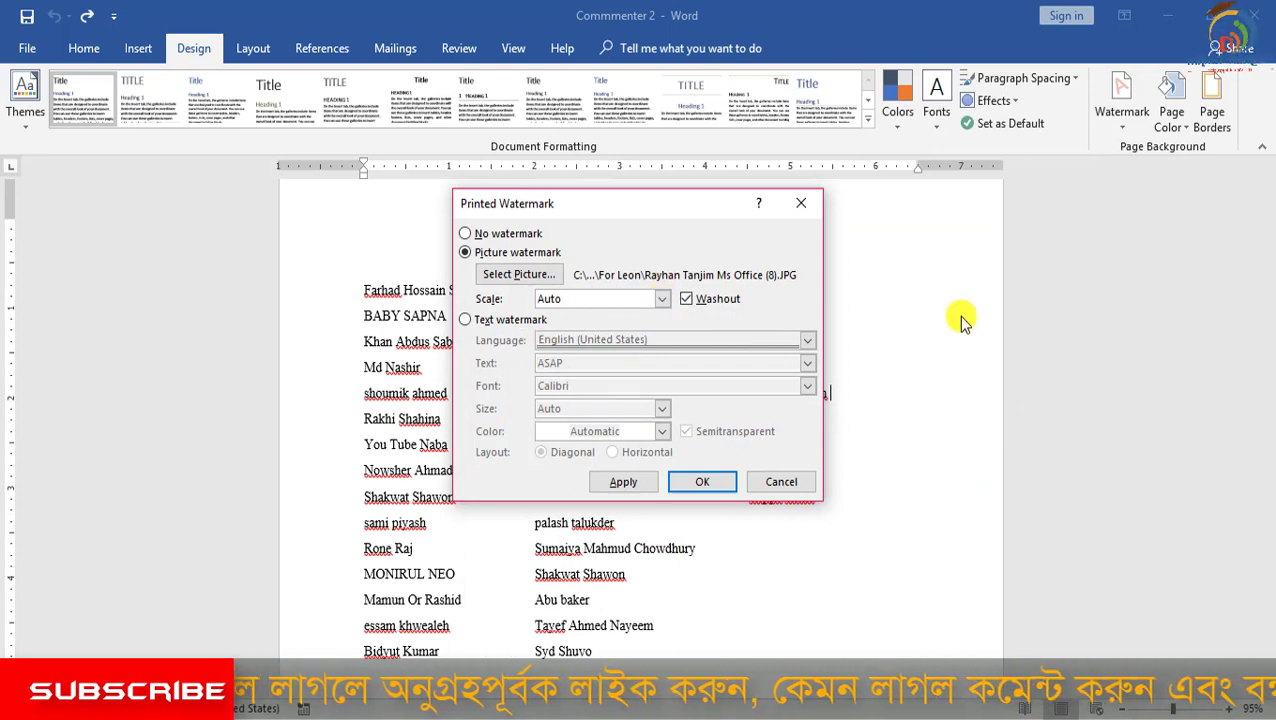
# Scale the picture watermark to 150% and apply it to the page
pyautogui.click(662, 298)
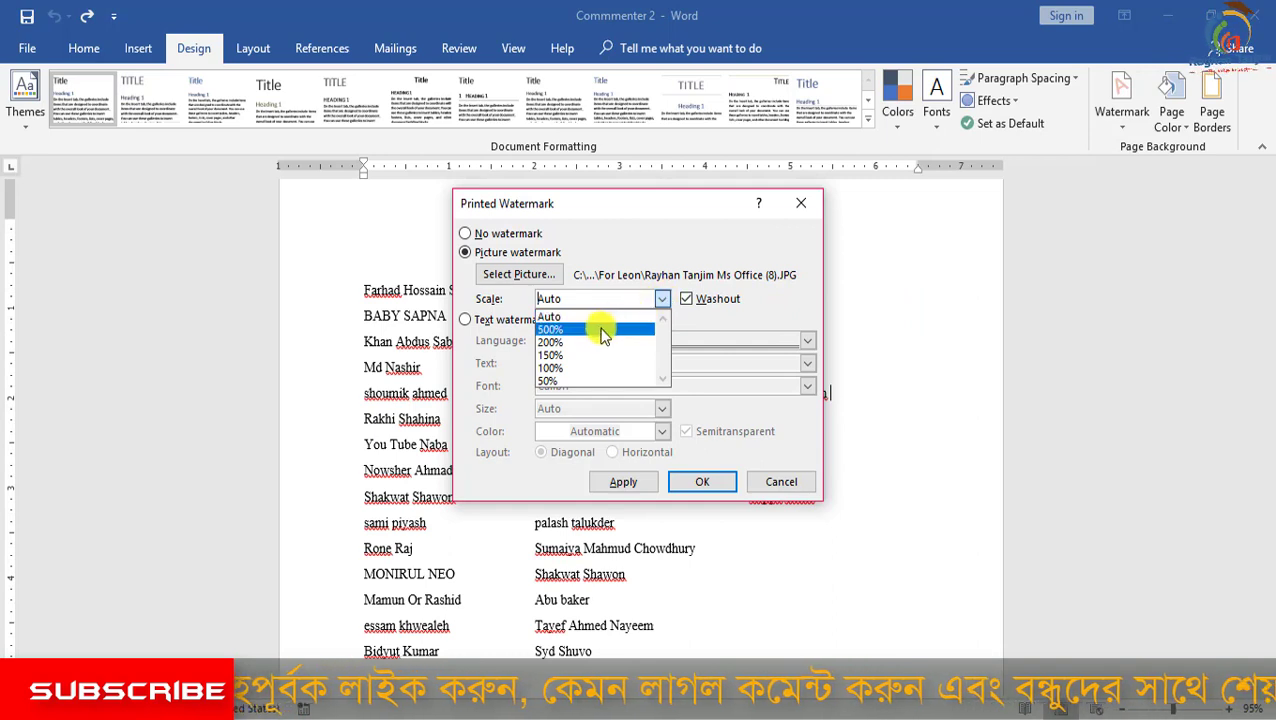
pyautogui.click(566, 356)
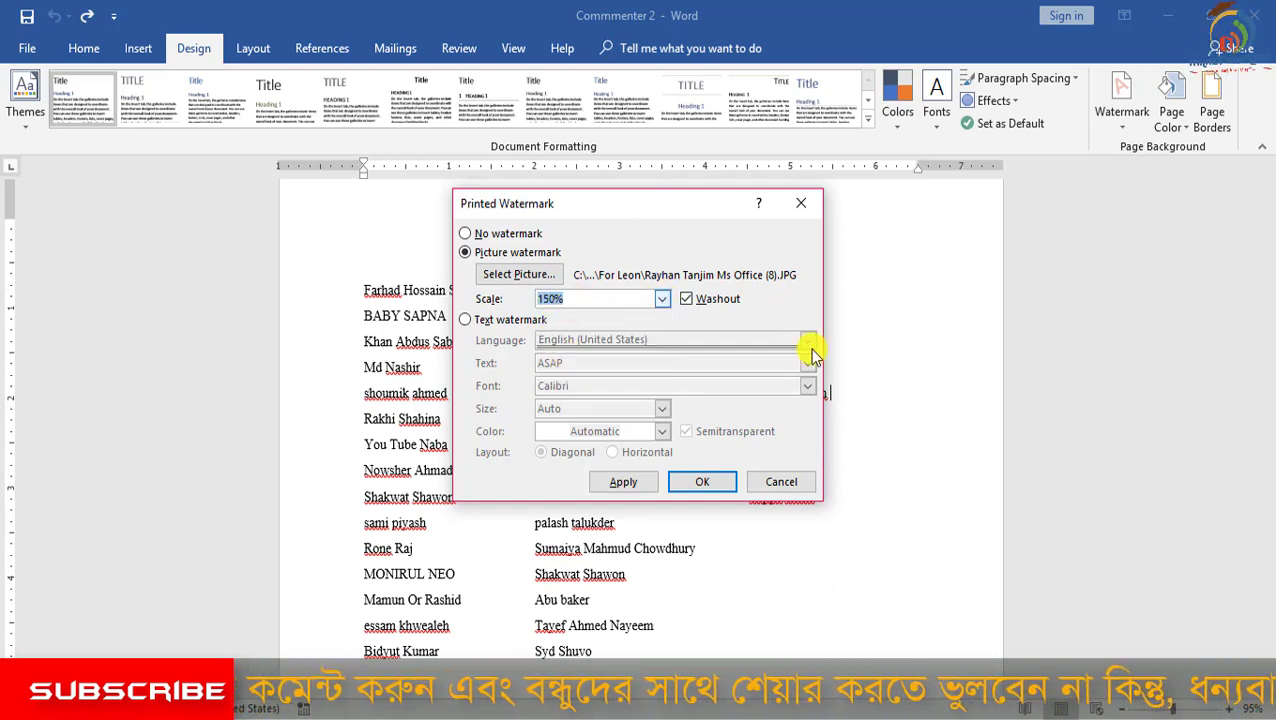
pyautogui.click(716, 482)
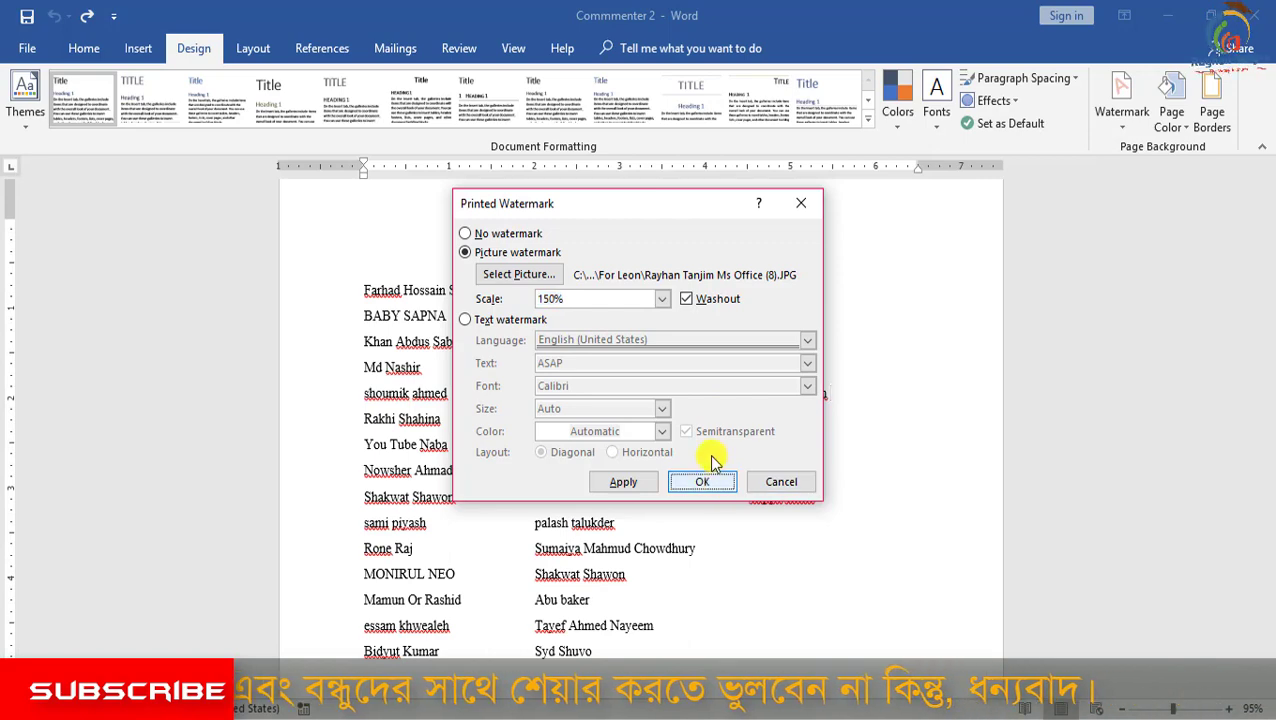
pyautogui.click(702, 482)
# Change the picture watermark scale to Auto and apply it
pyautogui.scroll(-3, 830, 485)
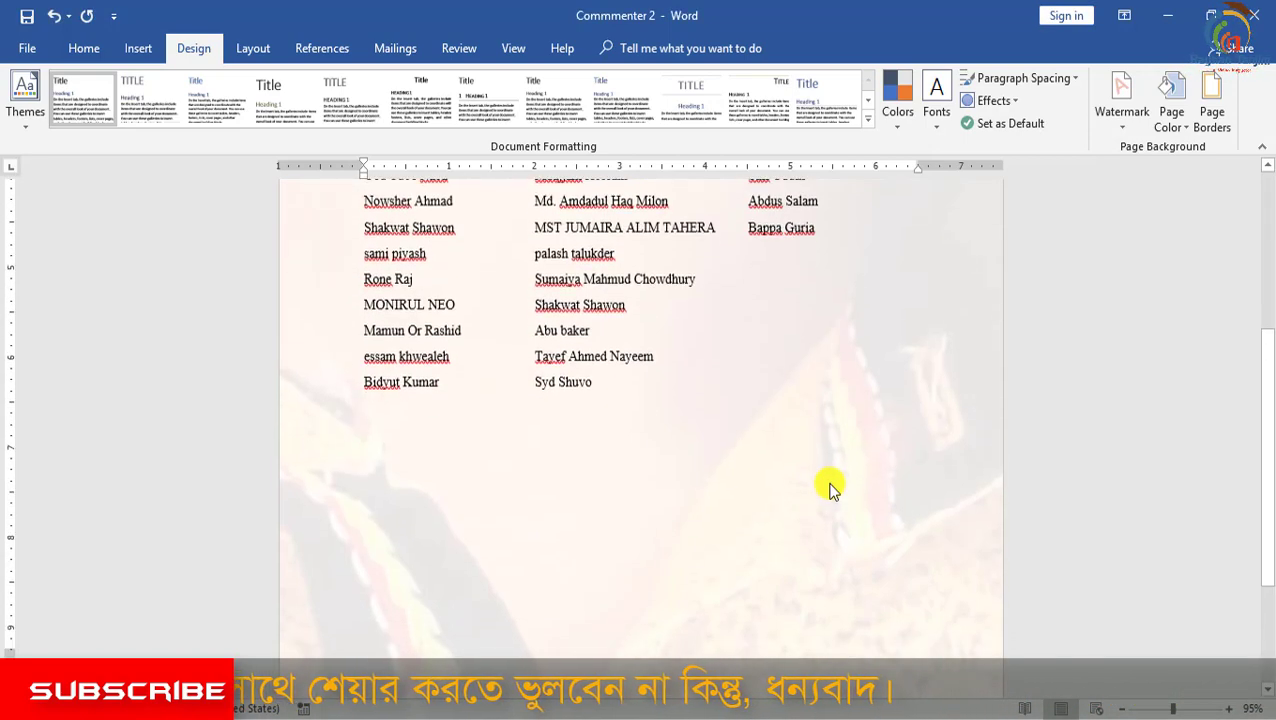
pyautogui.scroll(-2, 829, 487)
pyautogui.scroll(2, 700, 500)
pyautogui.scroll(3, 742, 488)
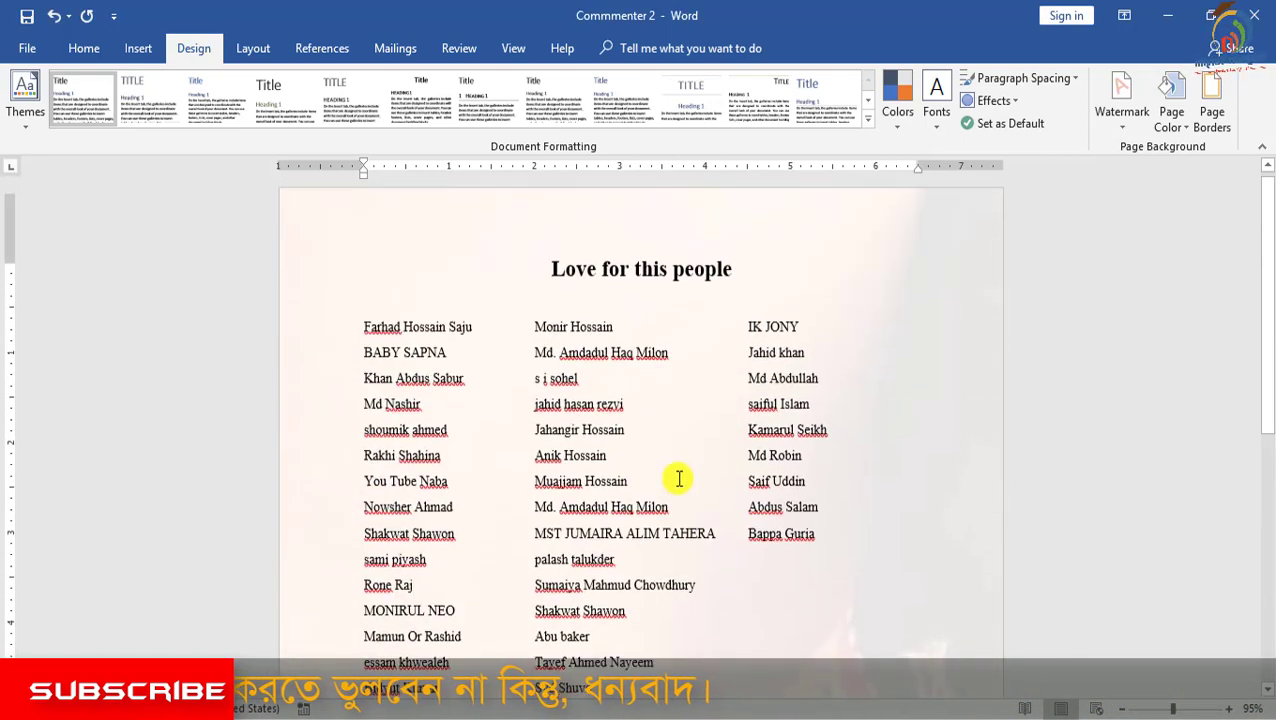
pyautogui.click(1119, 120)
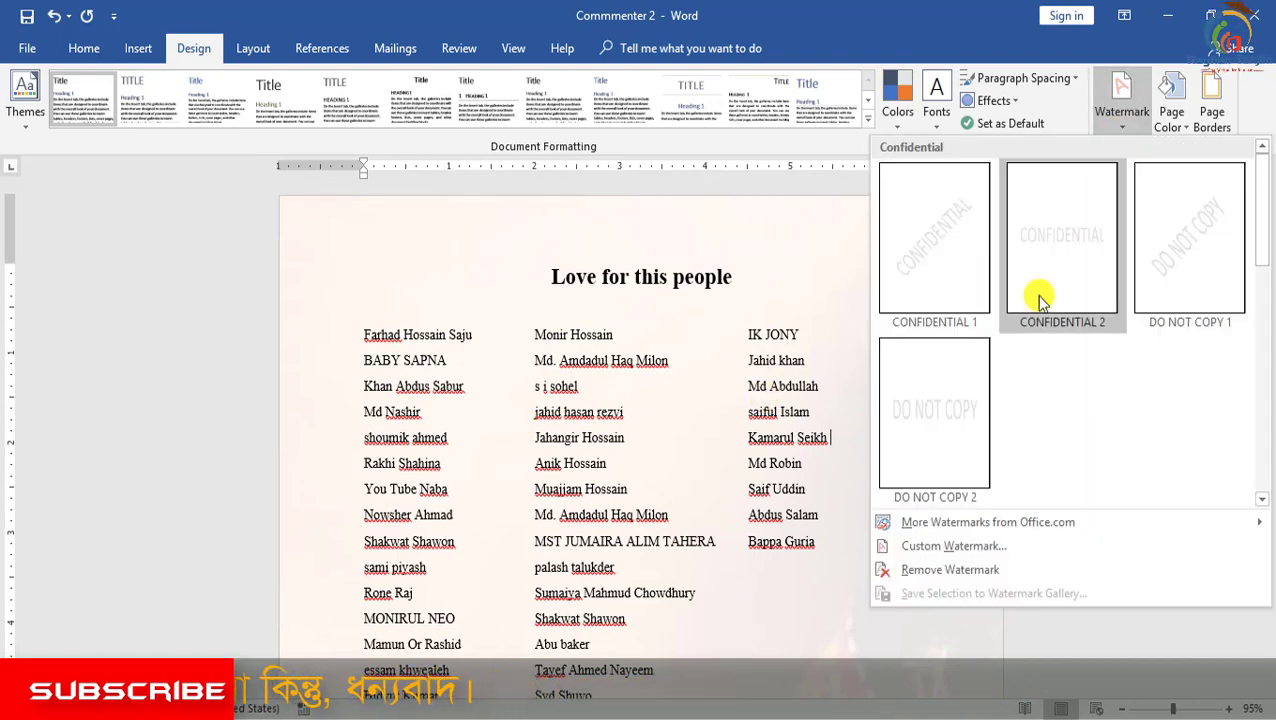
pyautogui.click(965, 546)
pyautogui.click(659, 297)
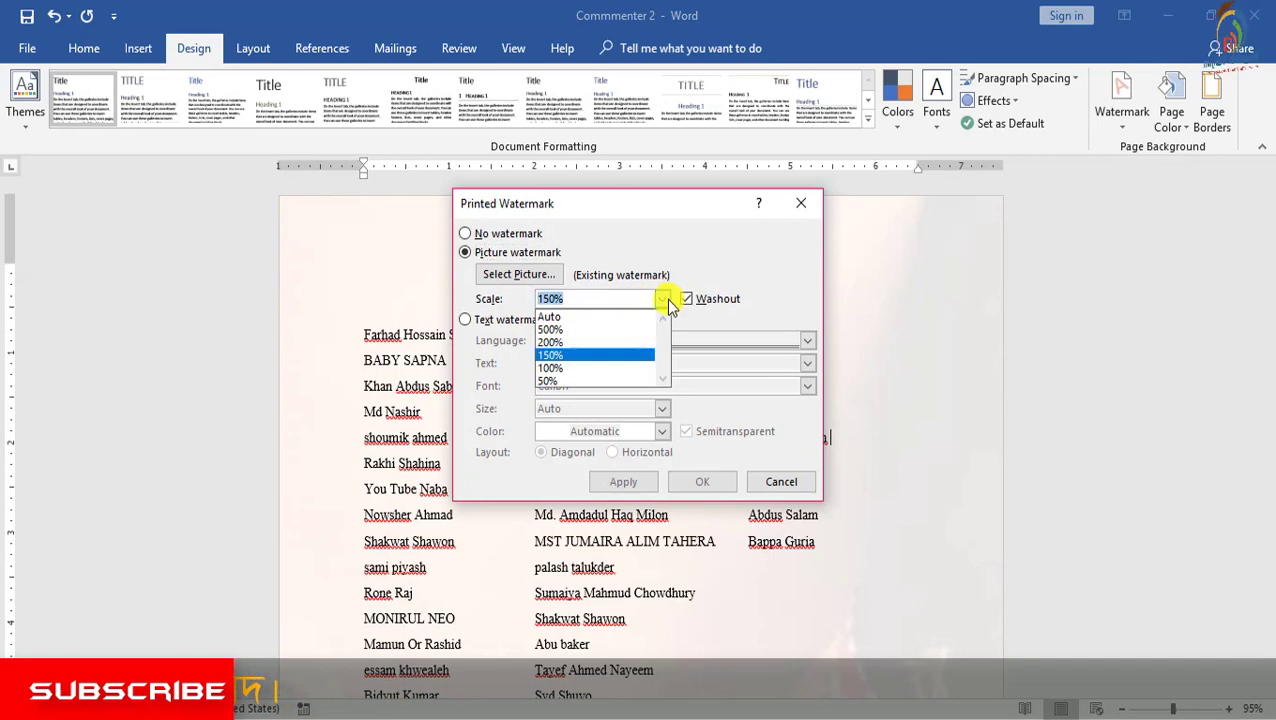
pyautogui.click(584, 314)
pyautogui.click(685, 485)
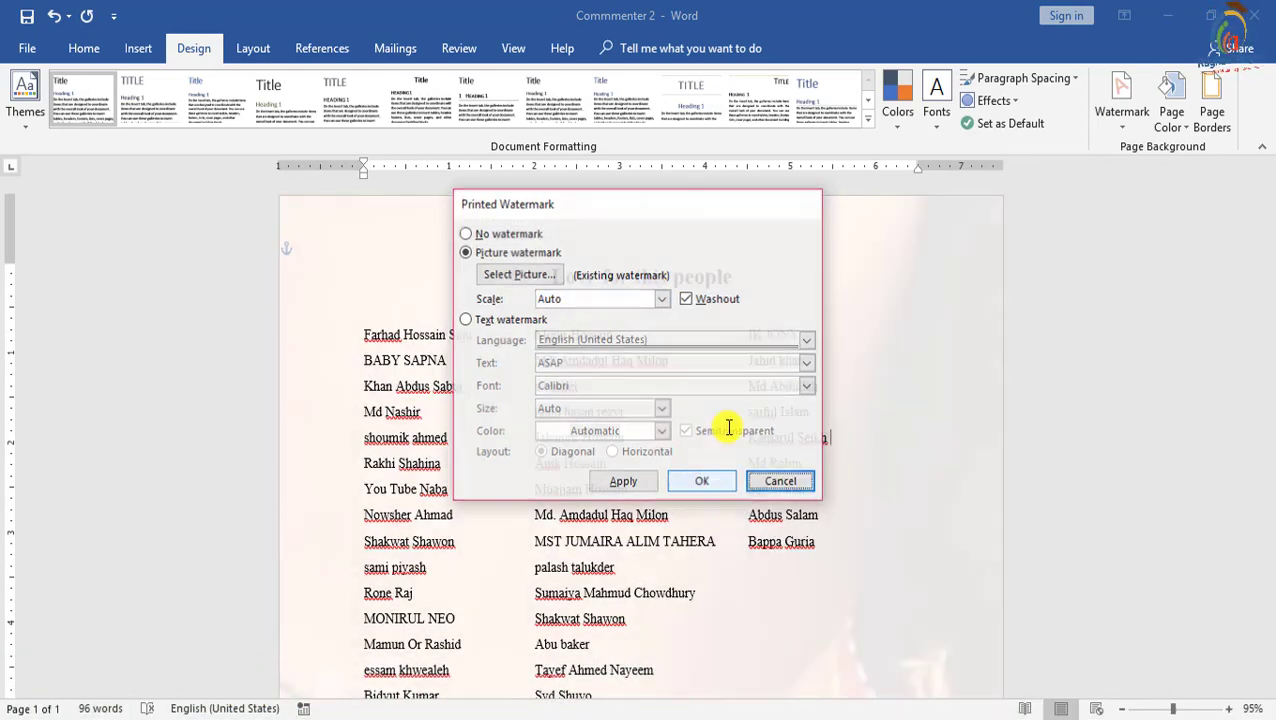
# Remove the watermark so the name list page is plain again
pyautogui.scroll(-5, 740, 482)
pyautogui.scroll(-5, 810, 484)
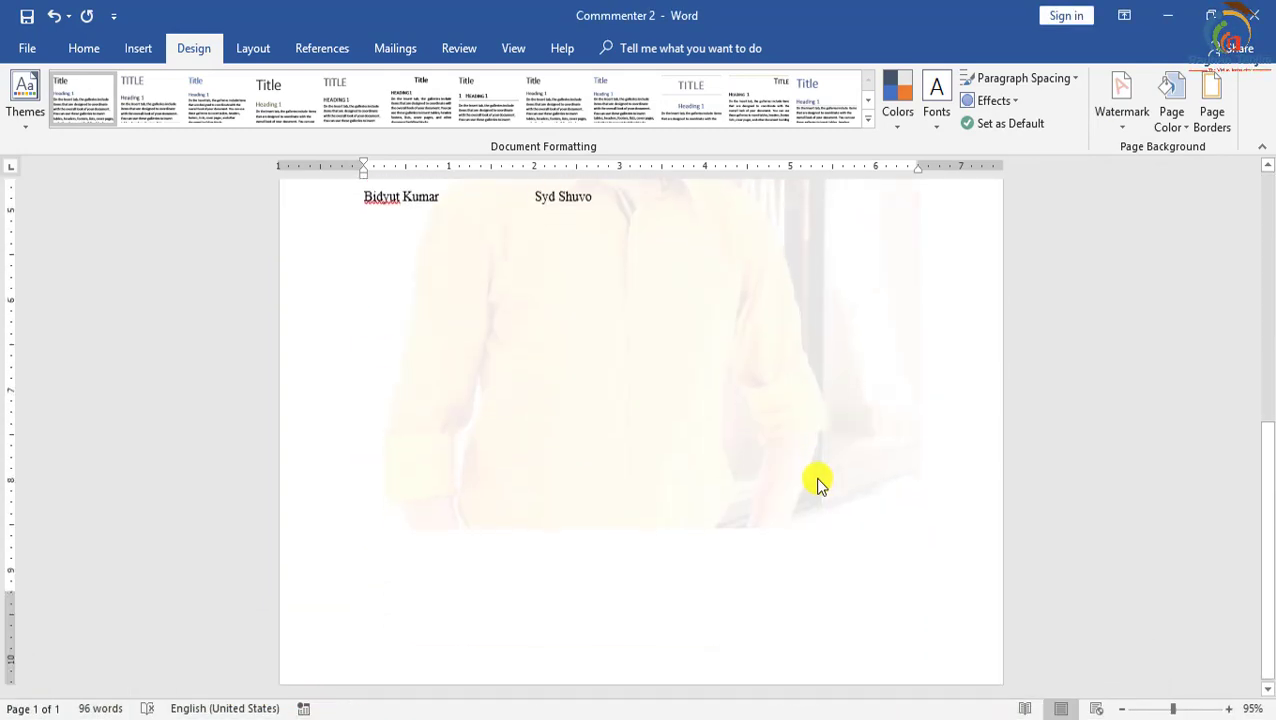
pyautogui.scroll(5, 750, 494)
pyautogui.scroll(3, 790, 496)
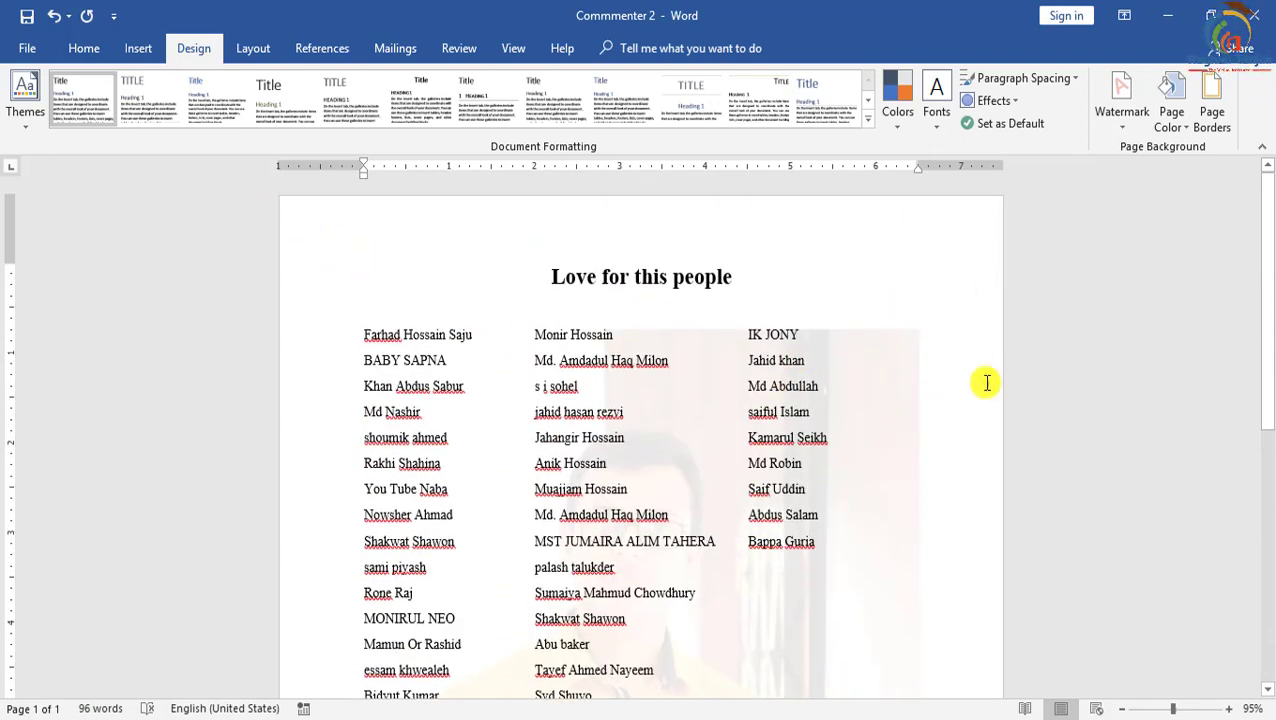
pyautogui.scroll(-4, 796, 467)
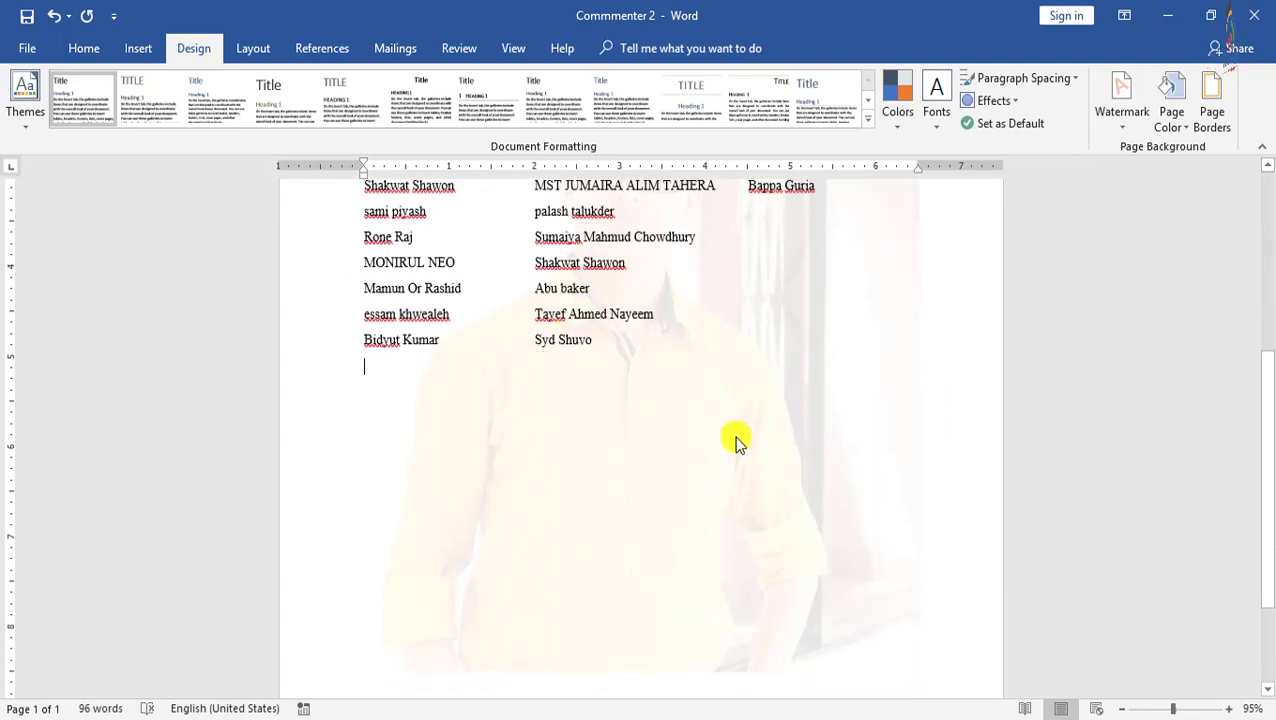
pyautogui.scroll(2, 734, 436)
pyautogui.scroll(1, 780, 400)
pyautogui.click(1122, 110)
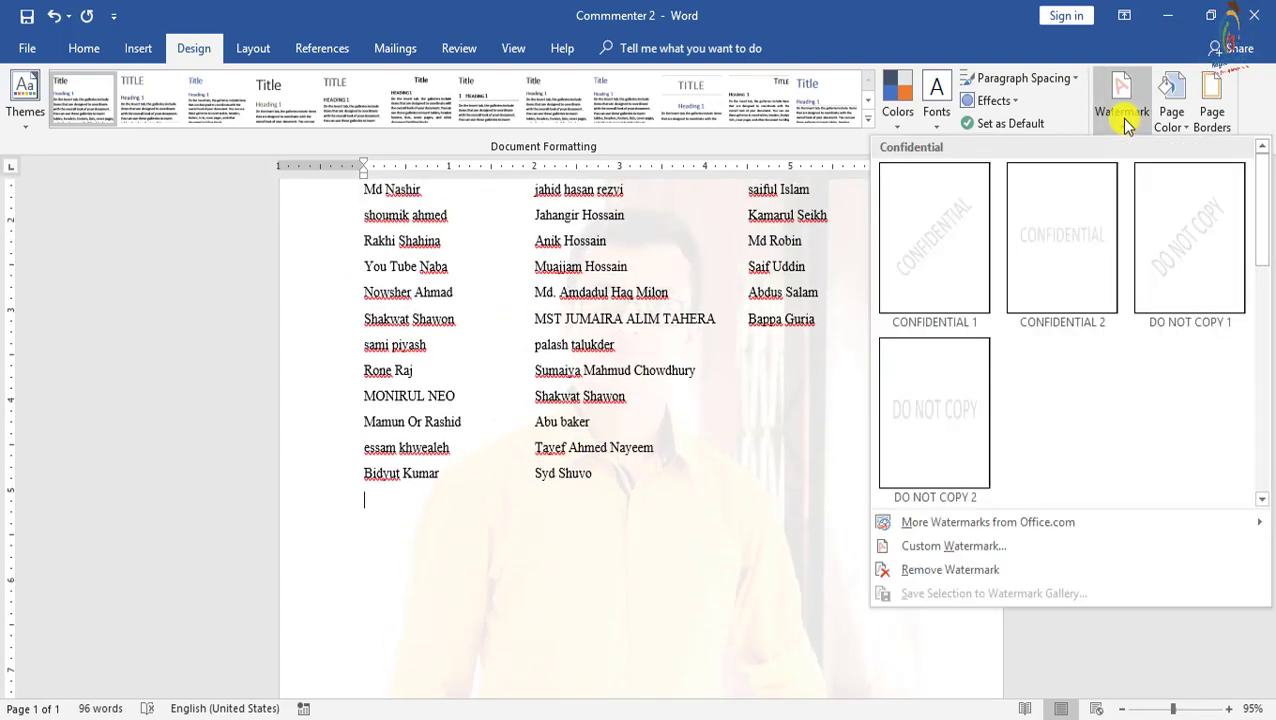
pyautogui.click(952, 566)
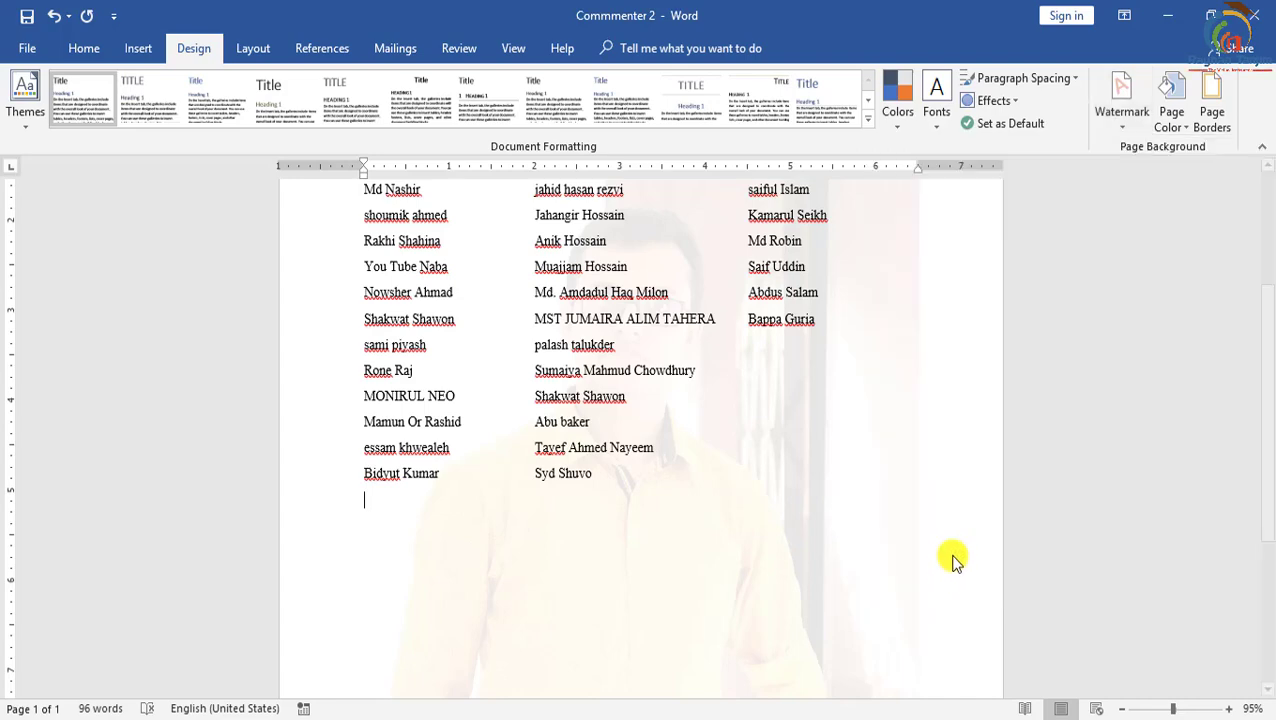
pyautogui.scroll(2, 641, 447)
pyautogui.scroll(1, 561, 333)
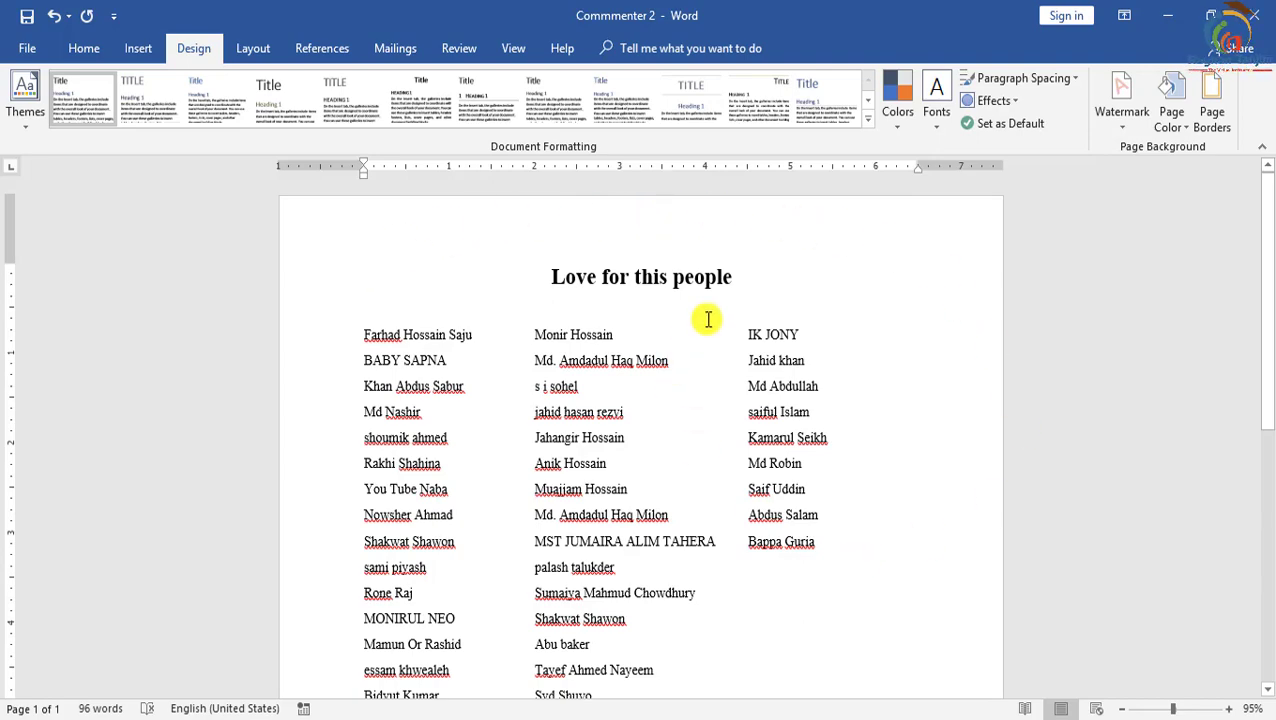
pyautogui.click(1163, 128)
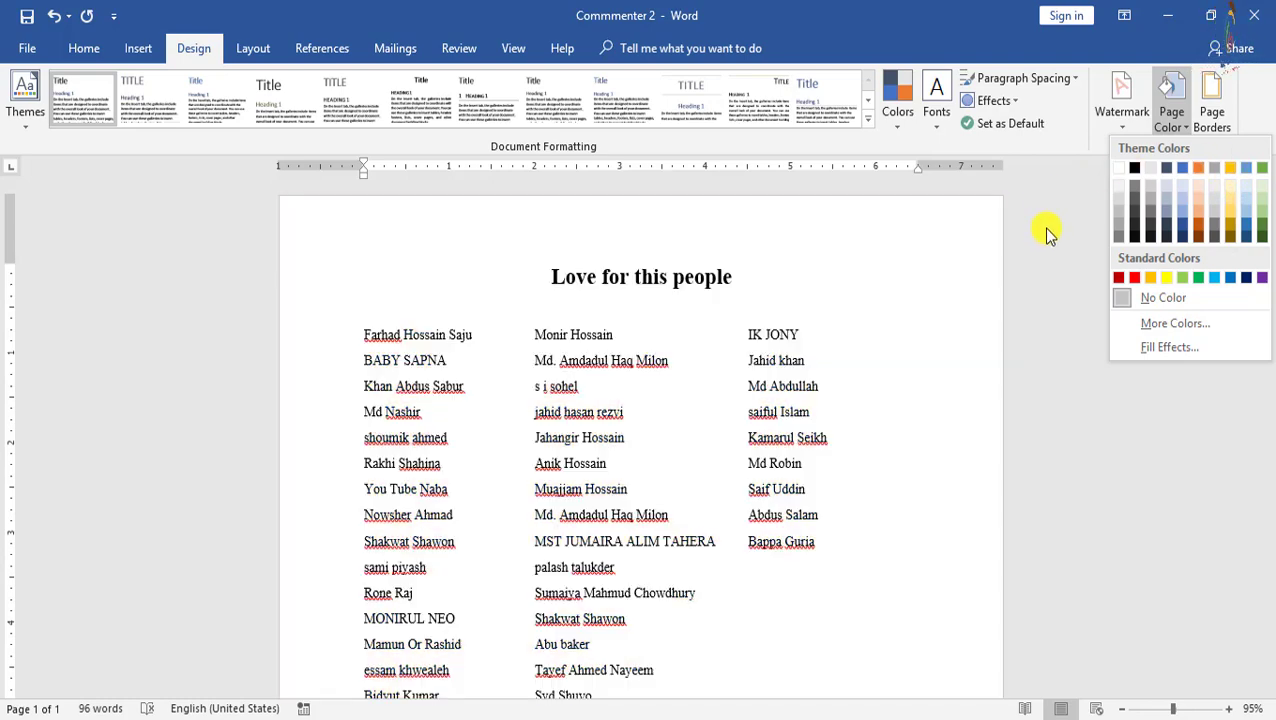
pyautogui.click(861, 256)
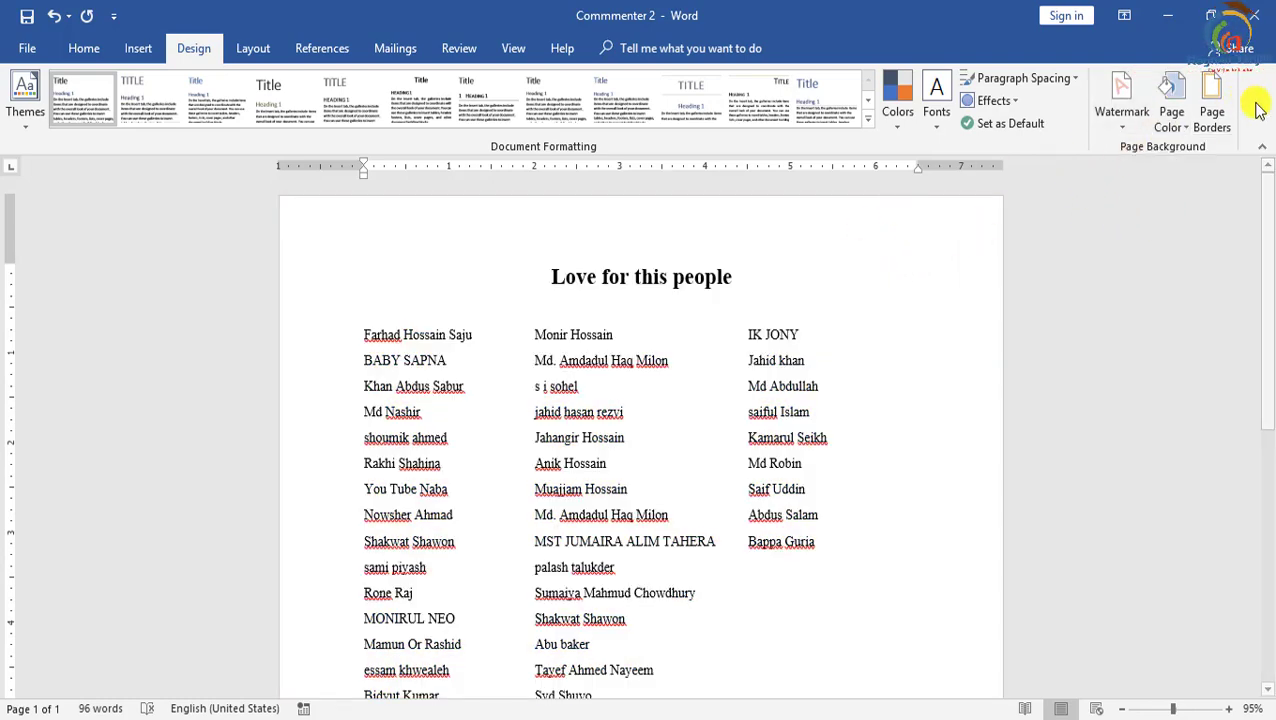
pyautogui.click(1214, 120)
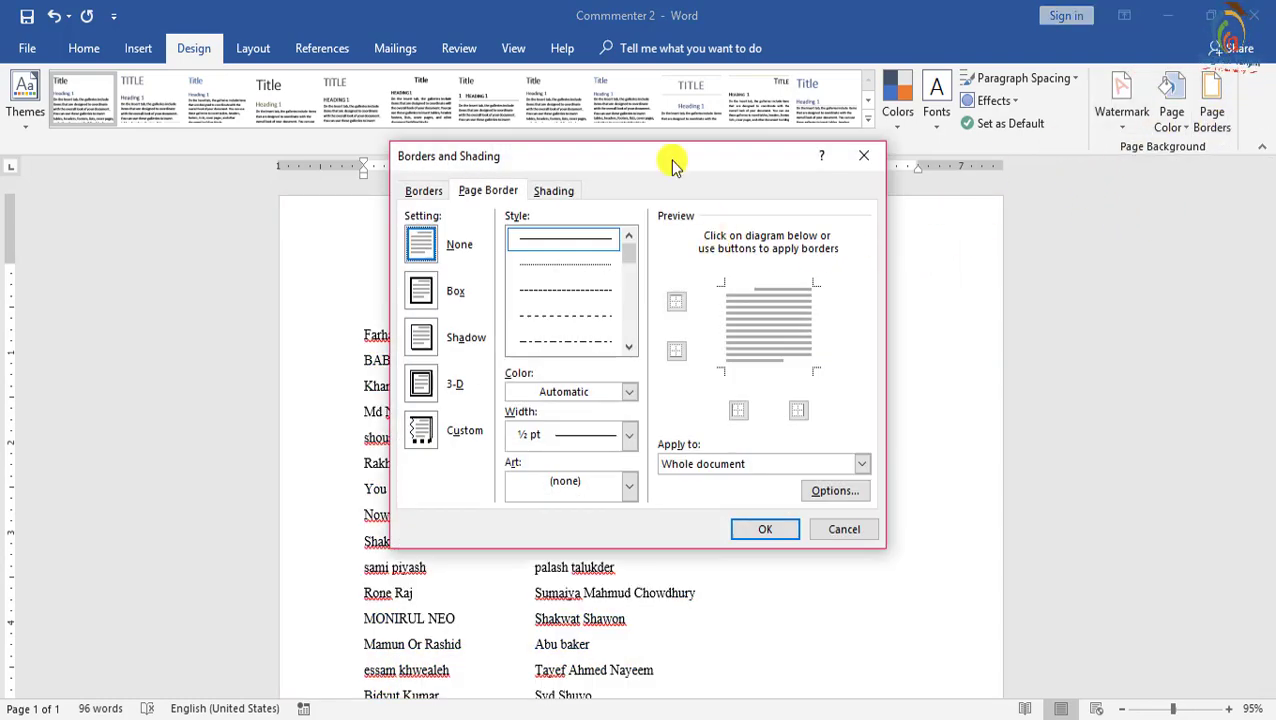
pyautogui.moveTo(673, 165); pyautogui.dragTo(1059, 165)
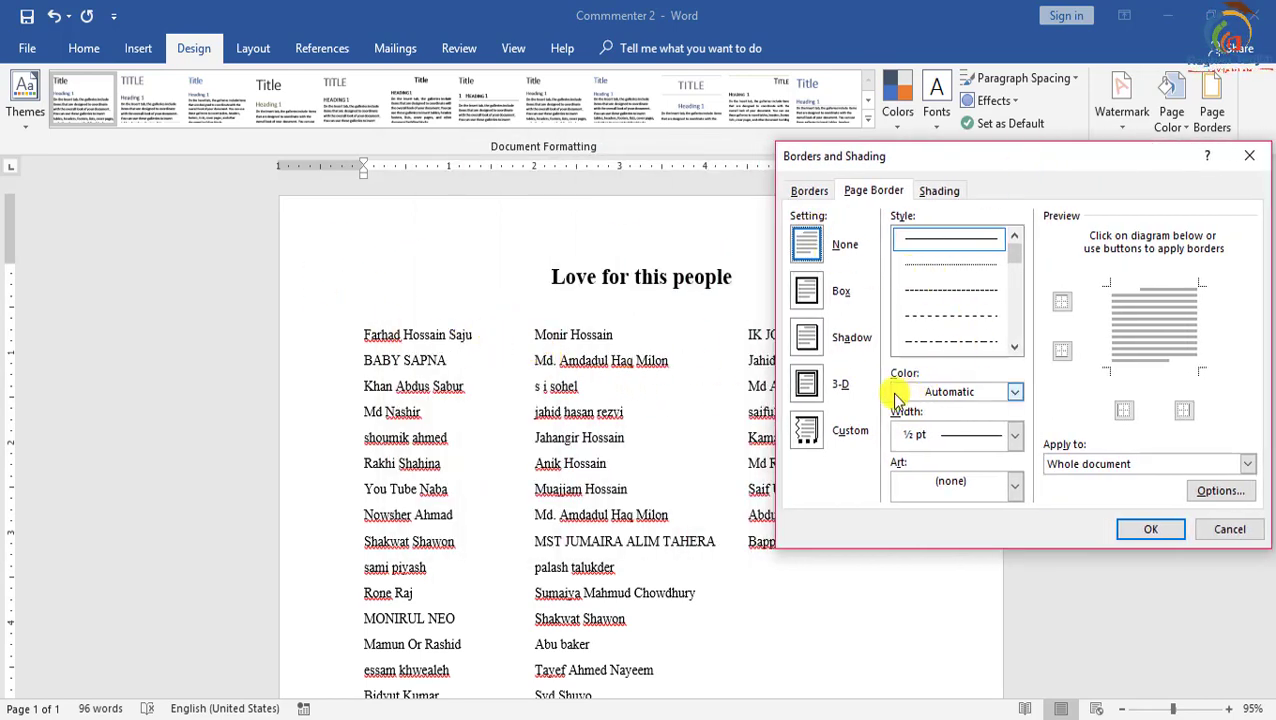
pyautogui.click(808, 292)
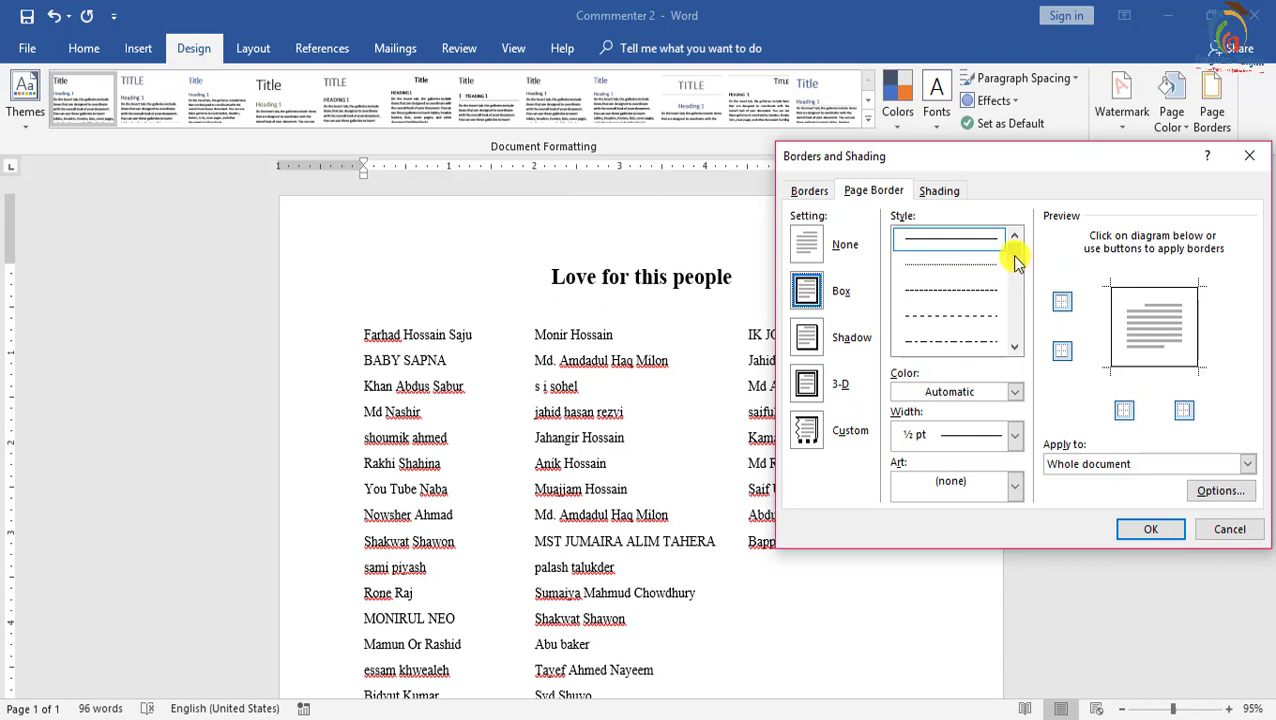
pyautogui.moveTo(1014, 248)
pyautogui.mouseDown()
pyautogui.moveTo(1025, 333)
pyautogui.moveTo(1014, 288)
pyautogui.moveTo(1018, 320)
pyautogui.mouseUp()
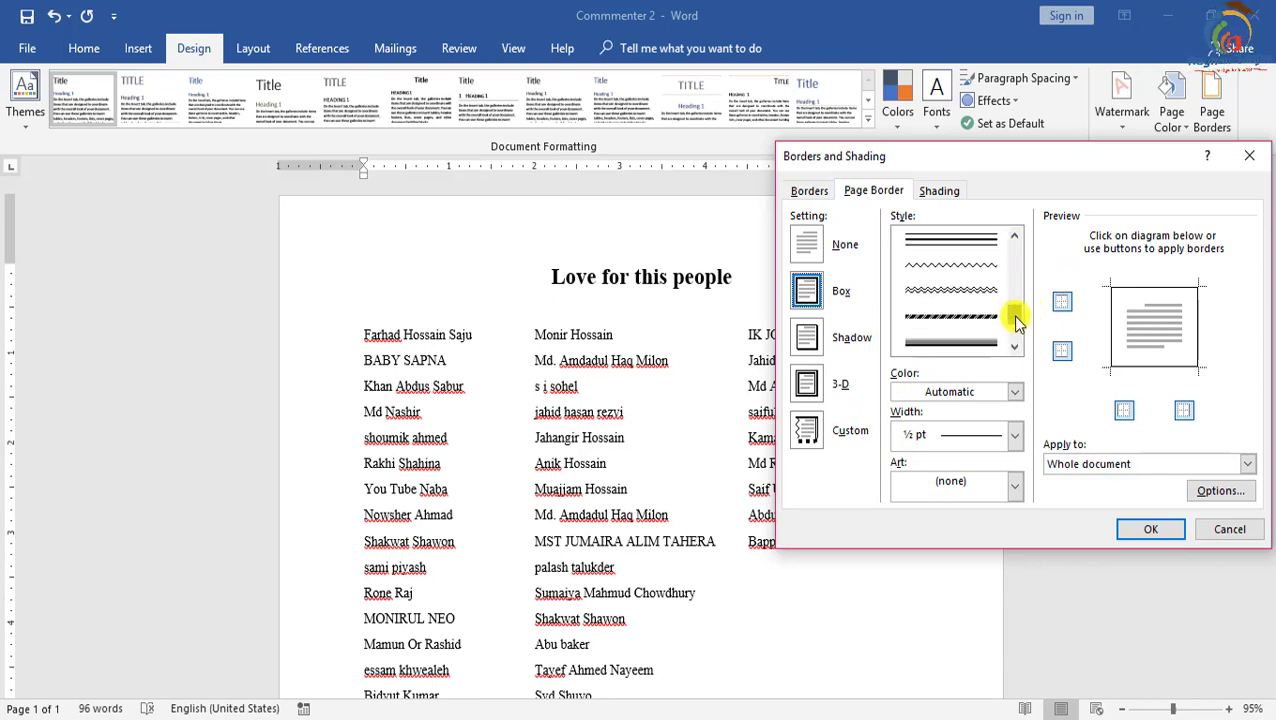
pyautogui.click(945, 290)
pyautogui.click(1150, 529)
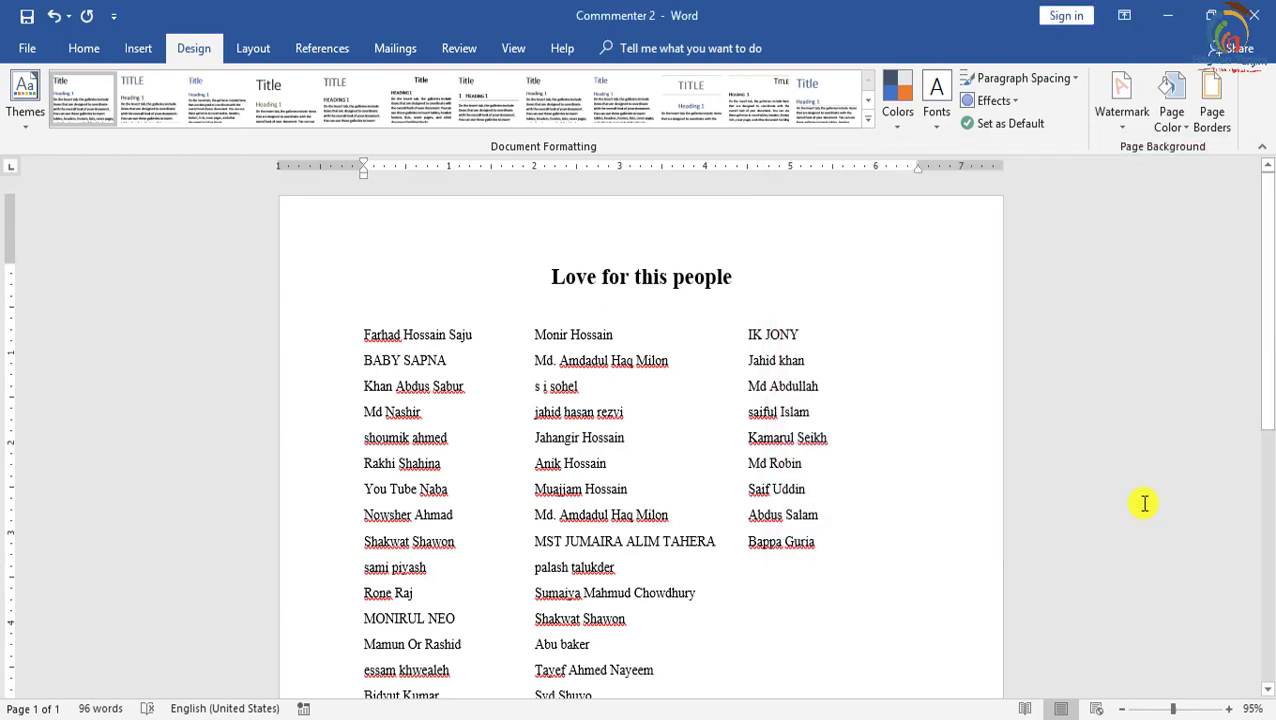
pyautogui.scroll(-5, 750, 360)
pyautogui.scroll(-4, 621, 527)
pyautogui.scroll(-1, 689, 505)
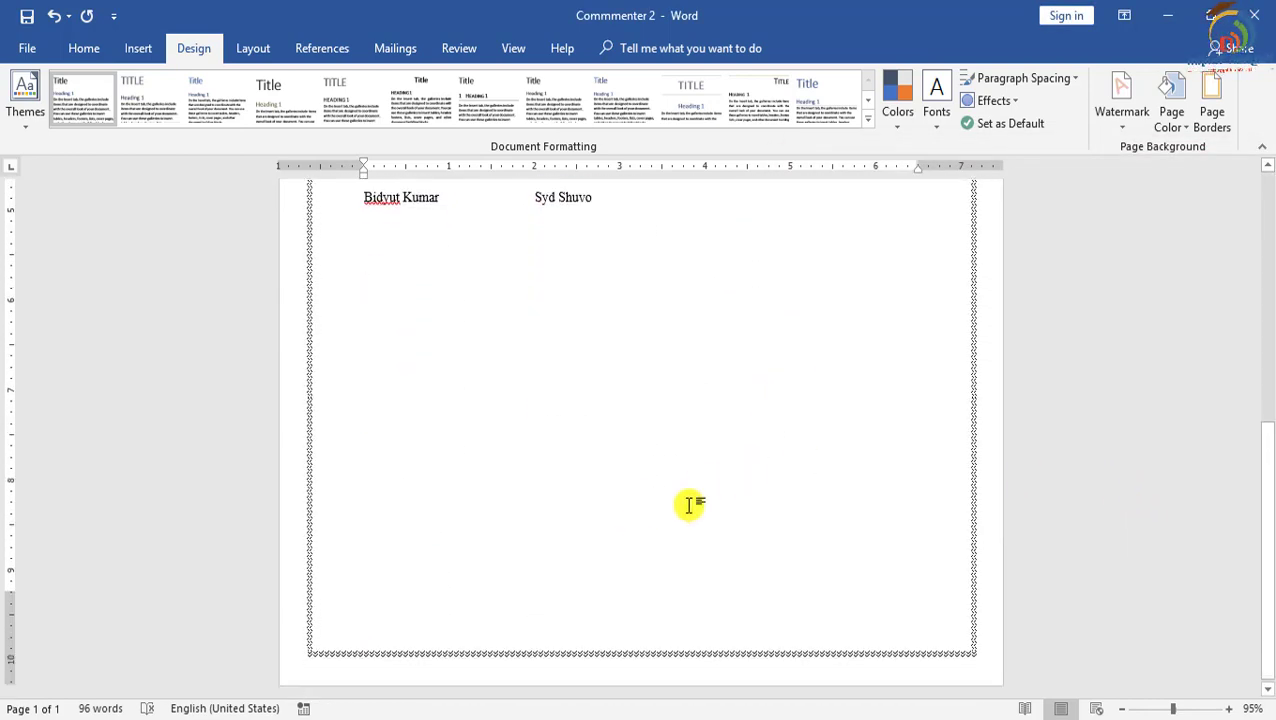
pyautogui.scroll(2, 660, 500)
pyautogui.scroll(5, 580, 485)
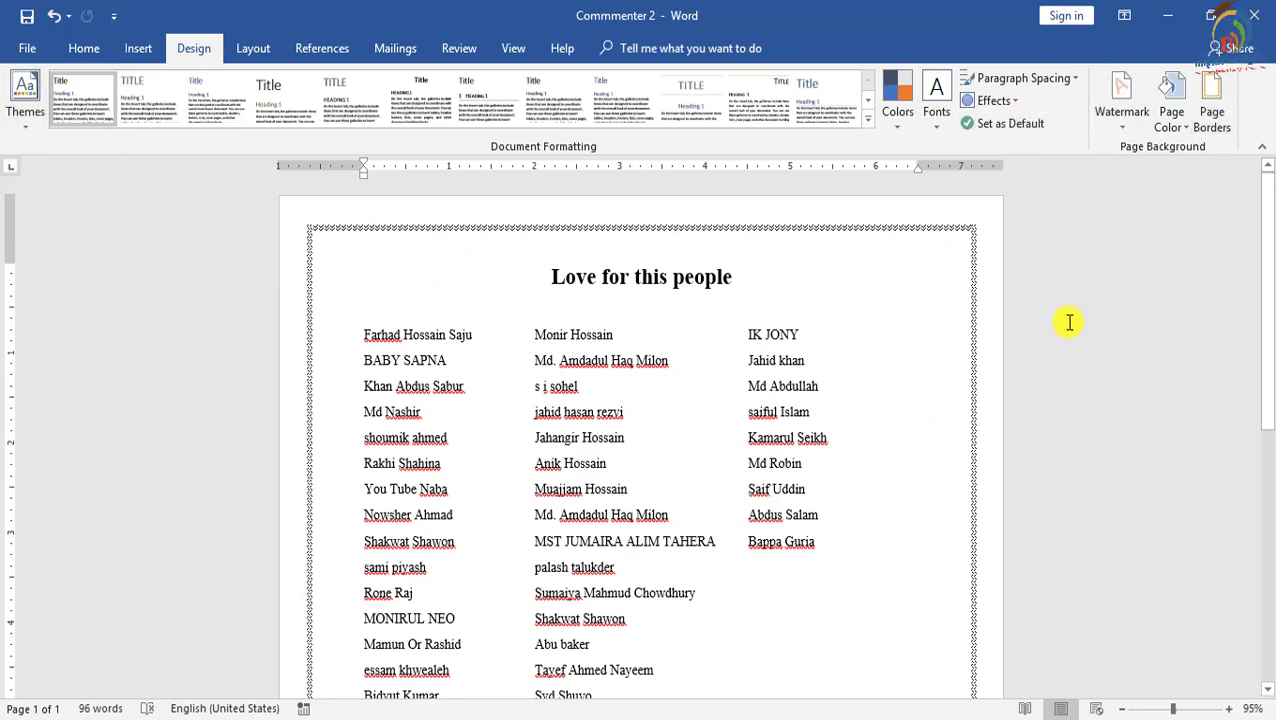
pyautogui.hotkey('ctrl', 'z')
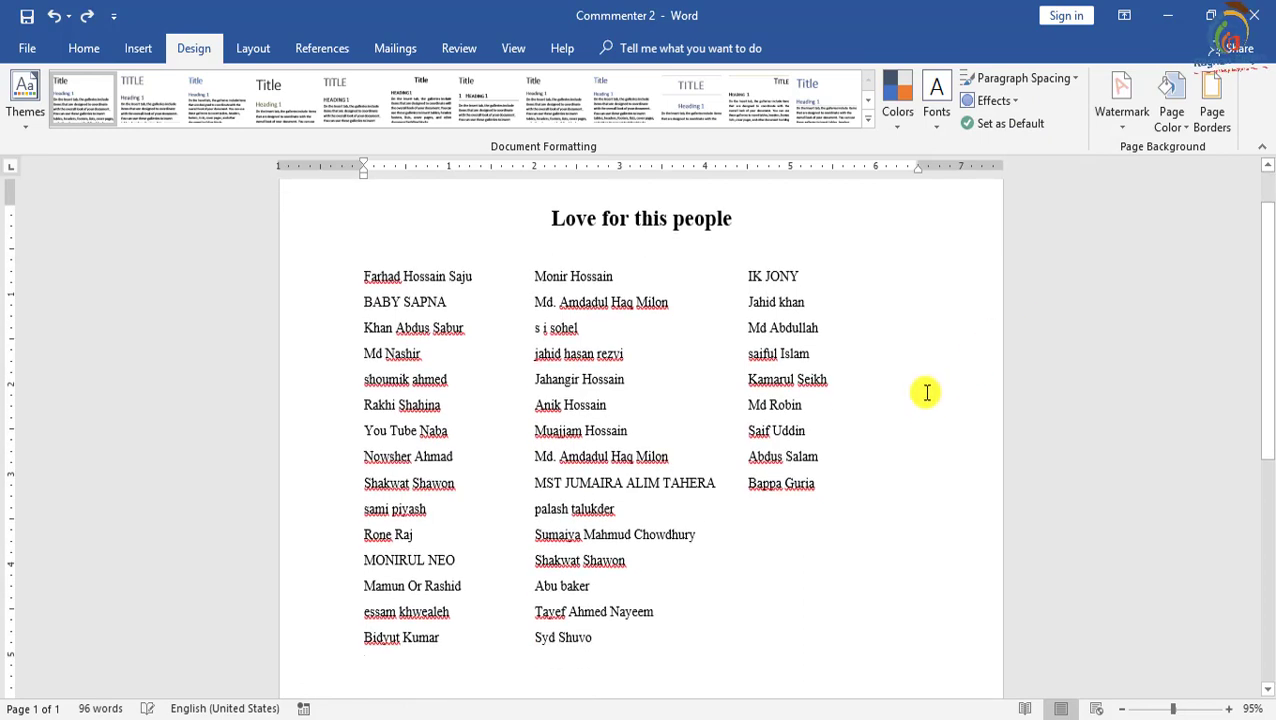
# Show the Layout tab and view the Margins presets, closing them without a change
pyautogui.click(250, 52)
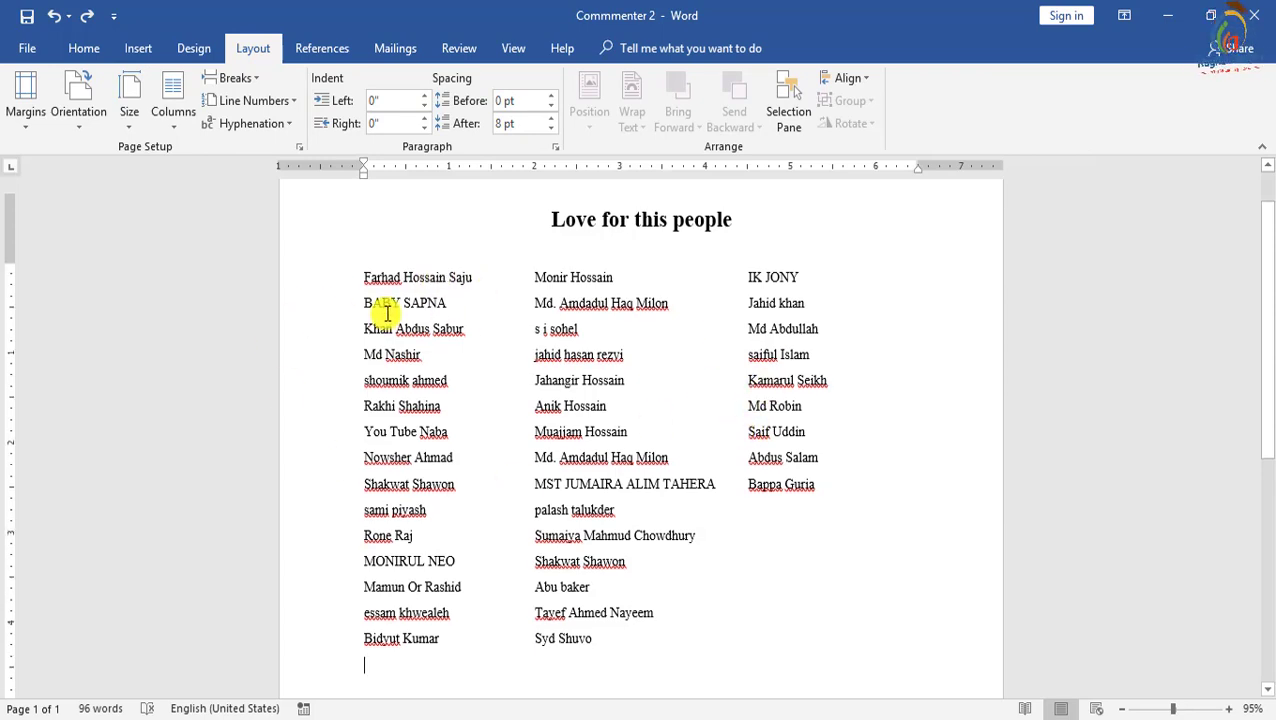
pyautogui.scroll(2, 385, 319)
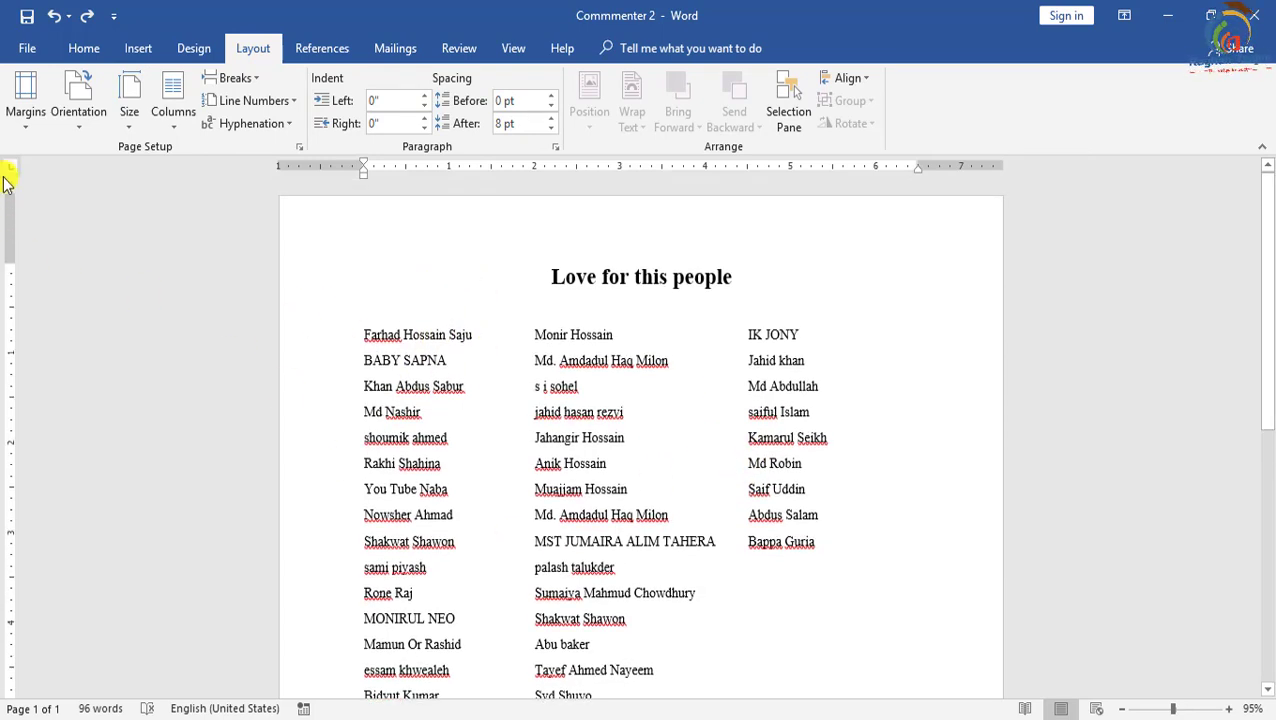
pyautogui.click(27, 127)
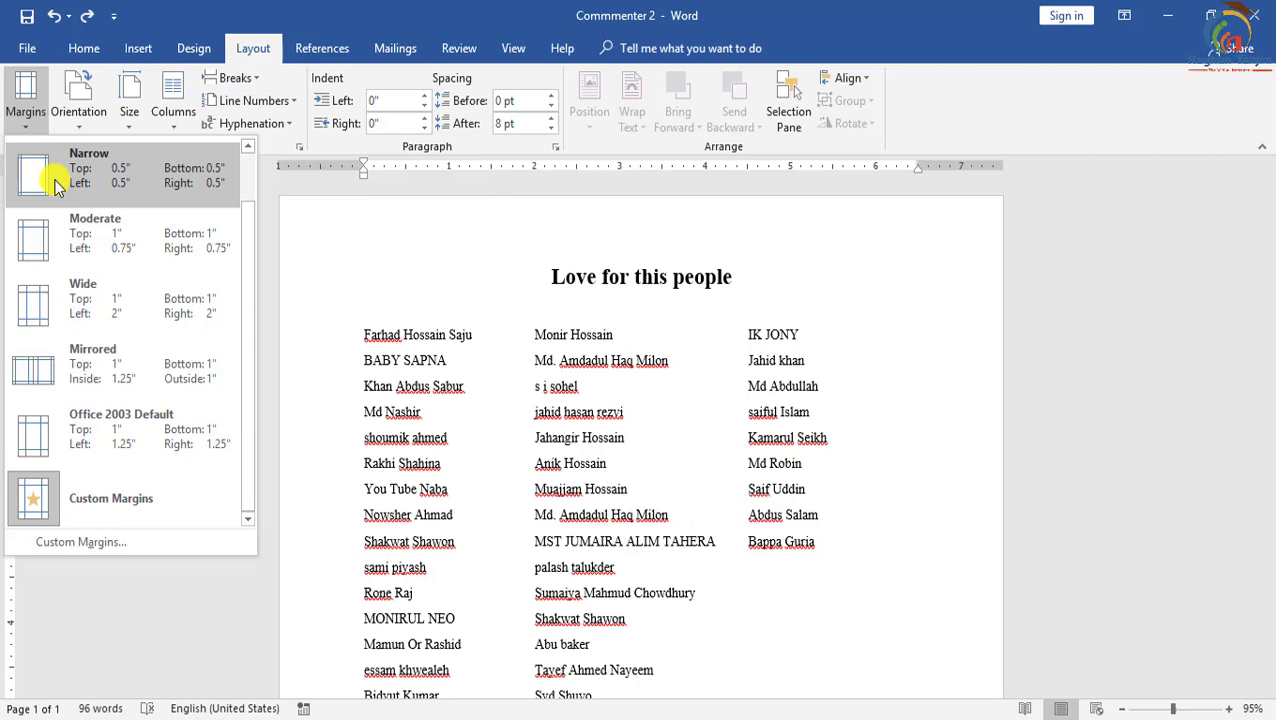
pyautogui.press('Escape')
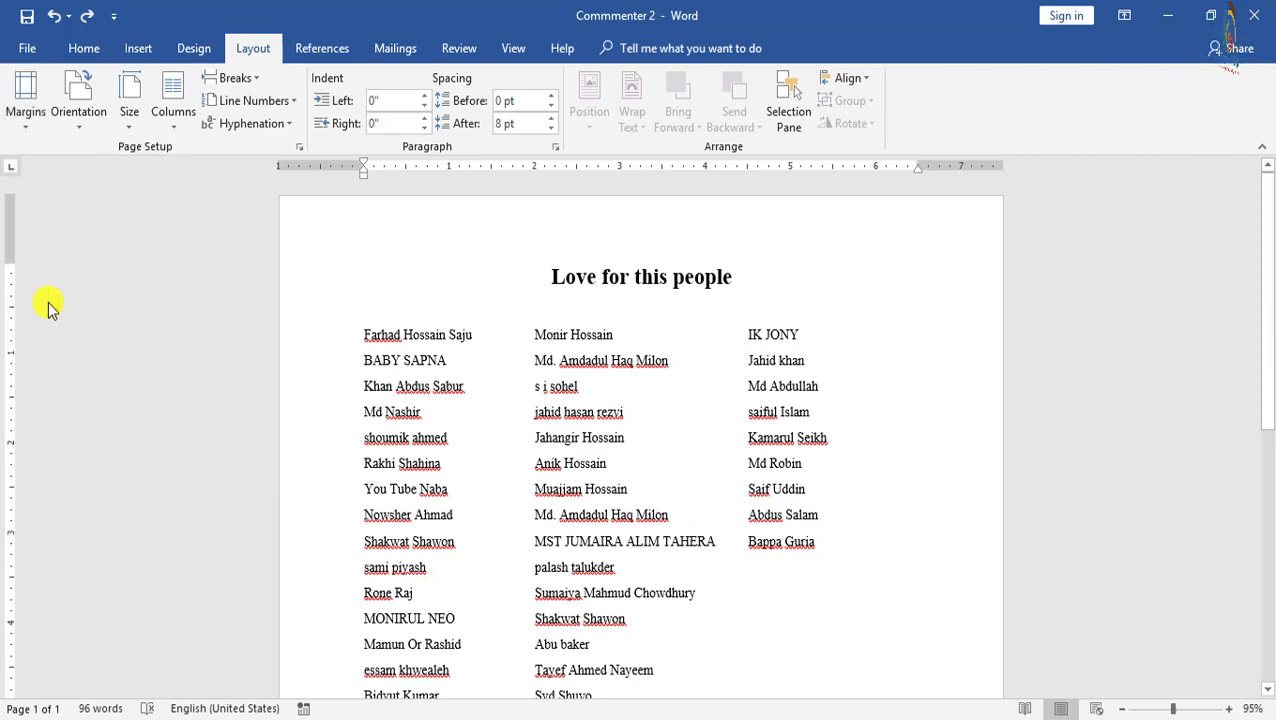
pyautogui.click(368, 310)
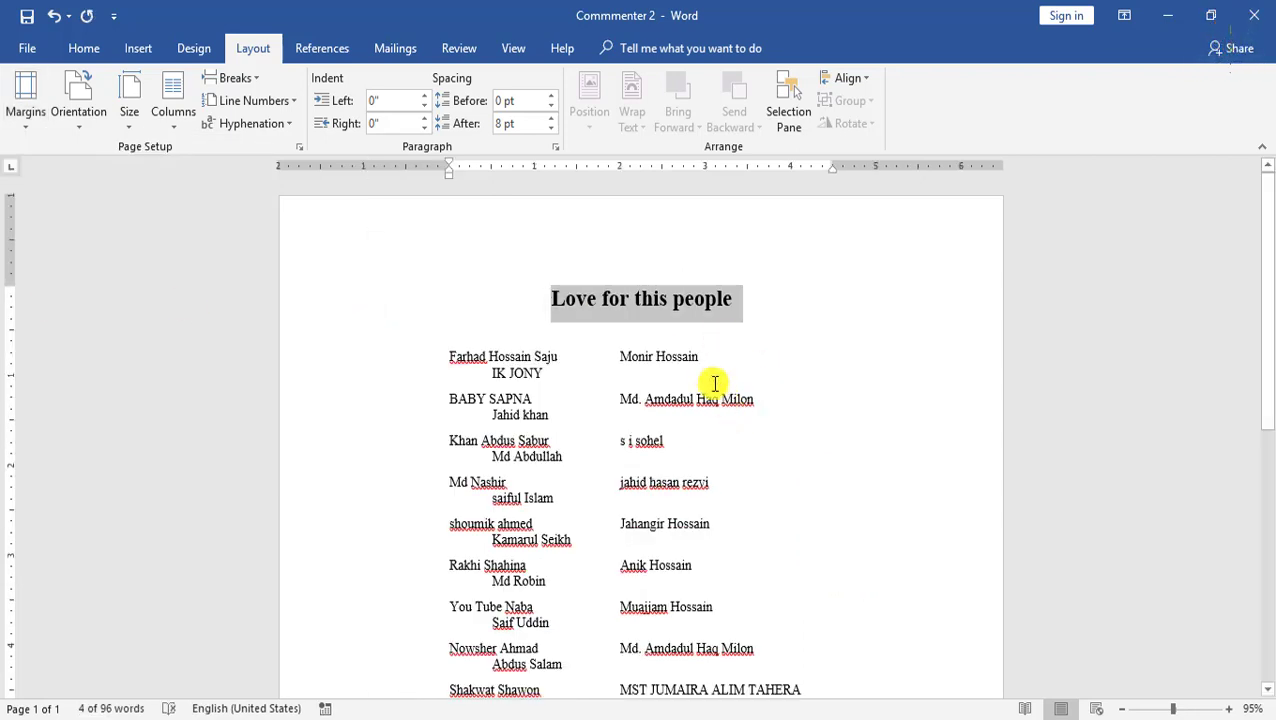
pyautogui.scroll(-2, 540, 370)
pyautogui.click(448, 390)
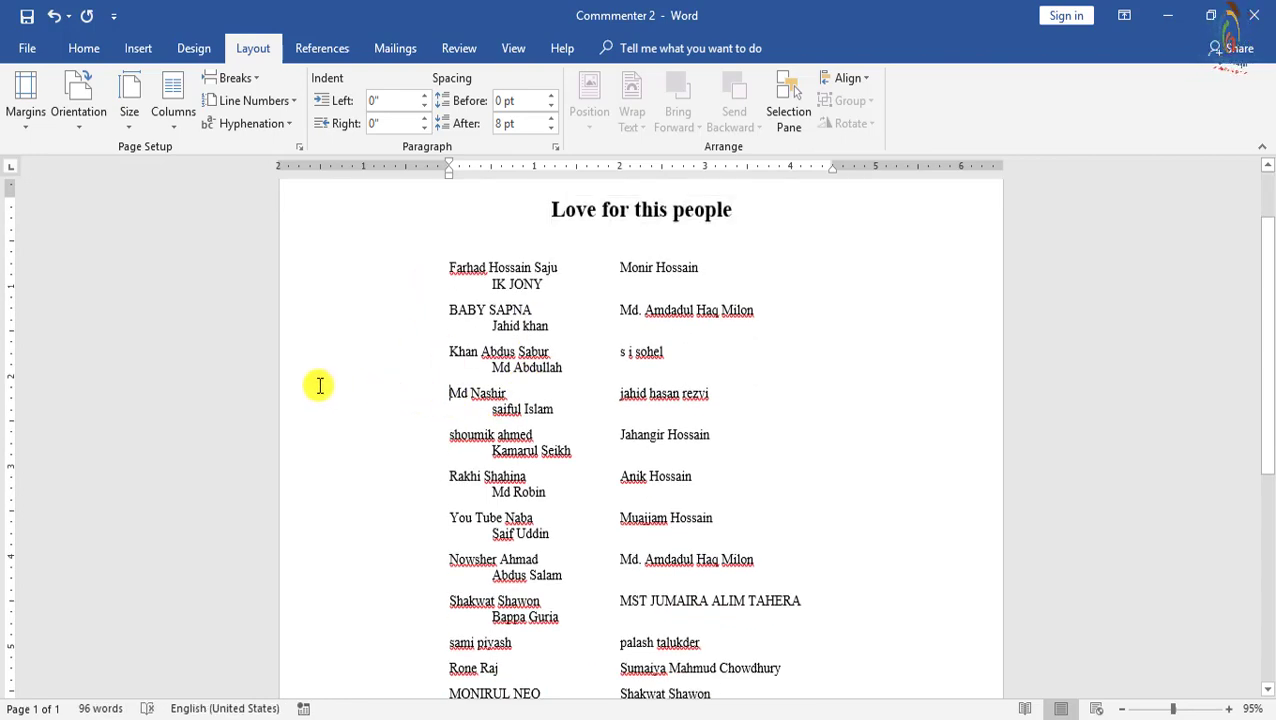
pyautogui.moveTo(800, 396); pyautogui.dragTo(842, 605)
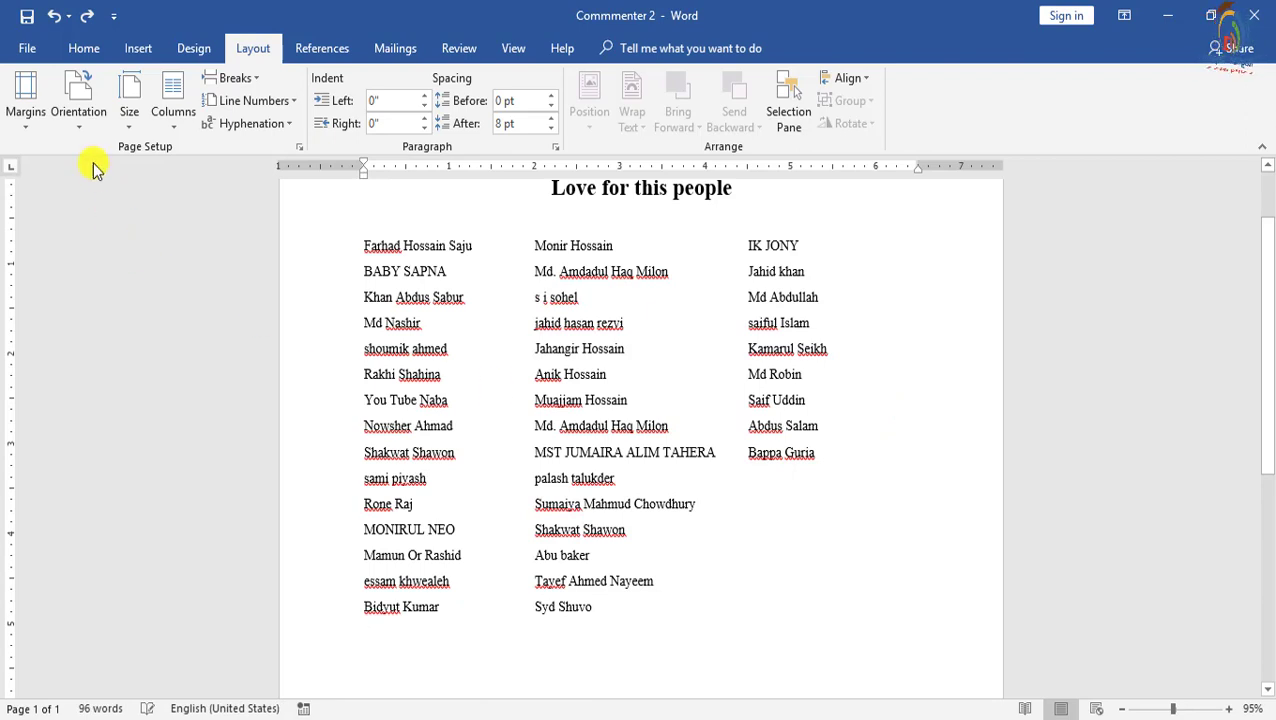
pyautogui.click(28, 112)
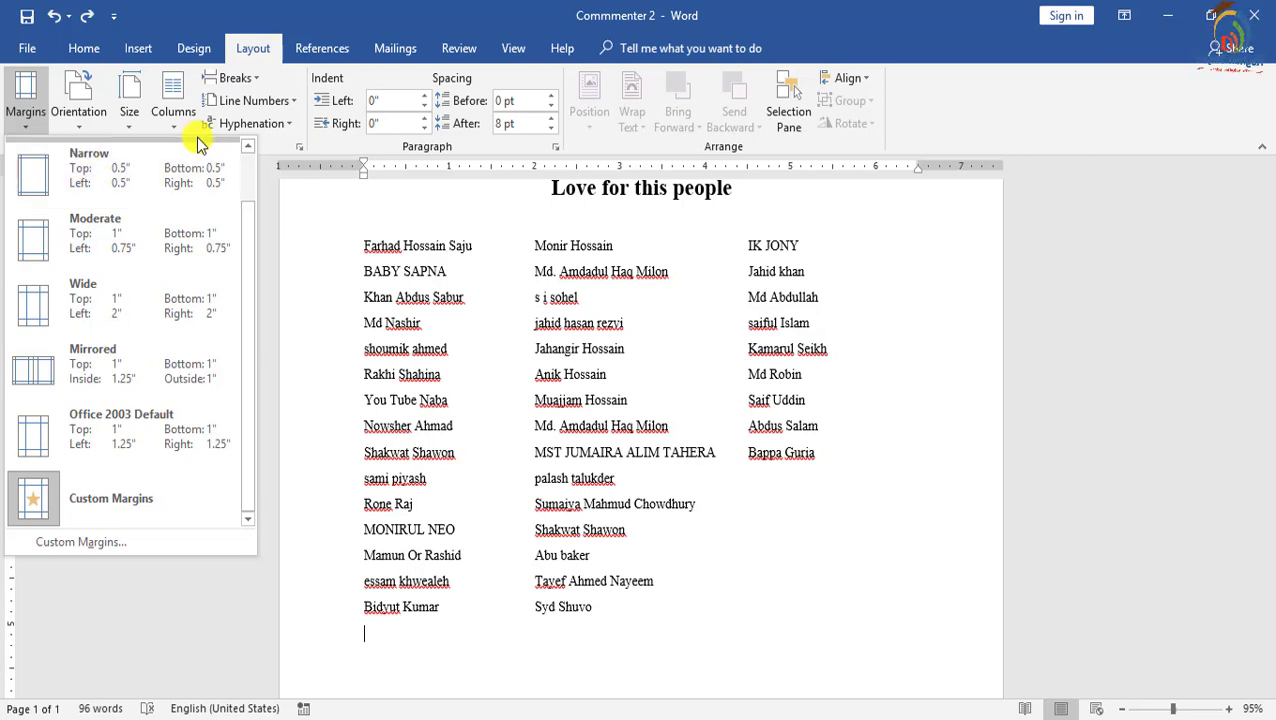
pyautogui.click(912, 378)
pyautogui.scroll(2, 770, 393)
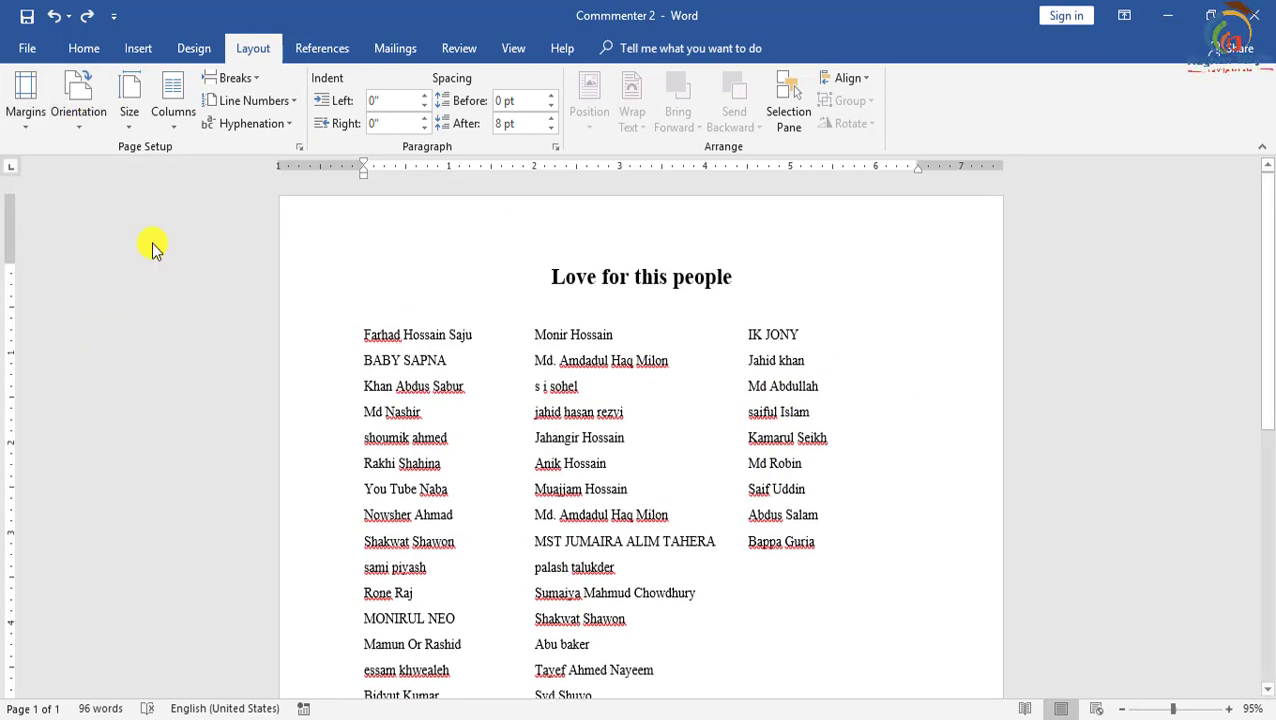
# Switch the page to landscape orientation and review the name list
pyautogui.click(78, 120)
pyautogui.click(100, 215)
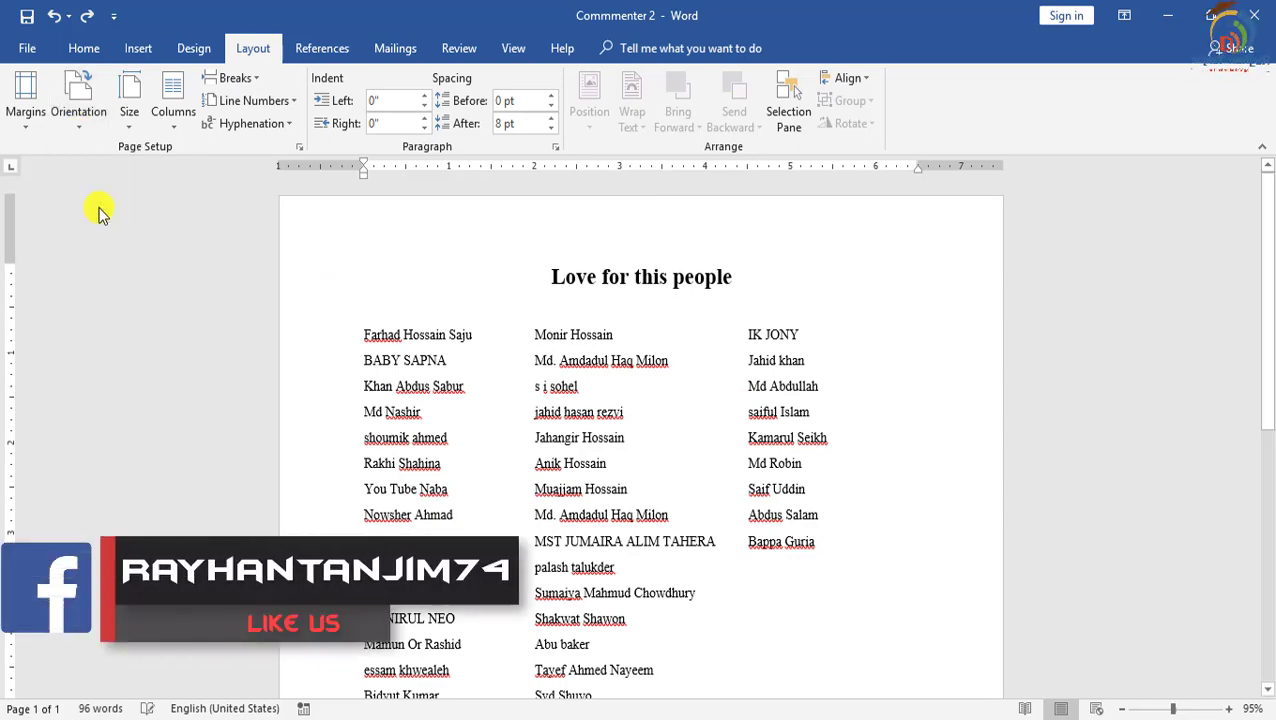
pyautogui.scroll(-1, 863, 344)
pyautogui.scroll(-4, 860, 484)
pyautogui.scroll(1, 533, 643)
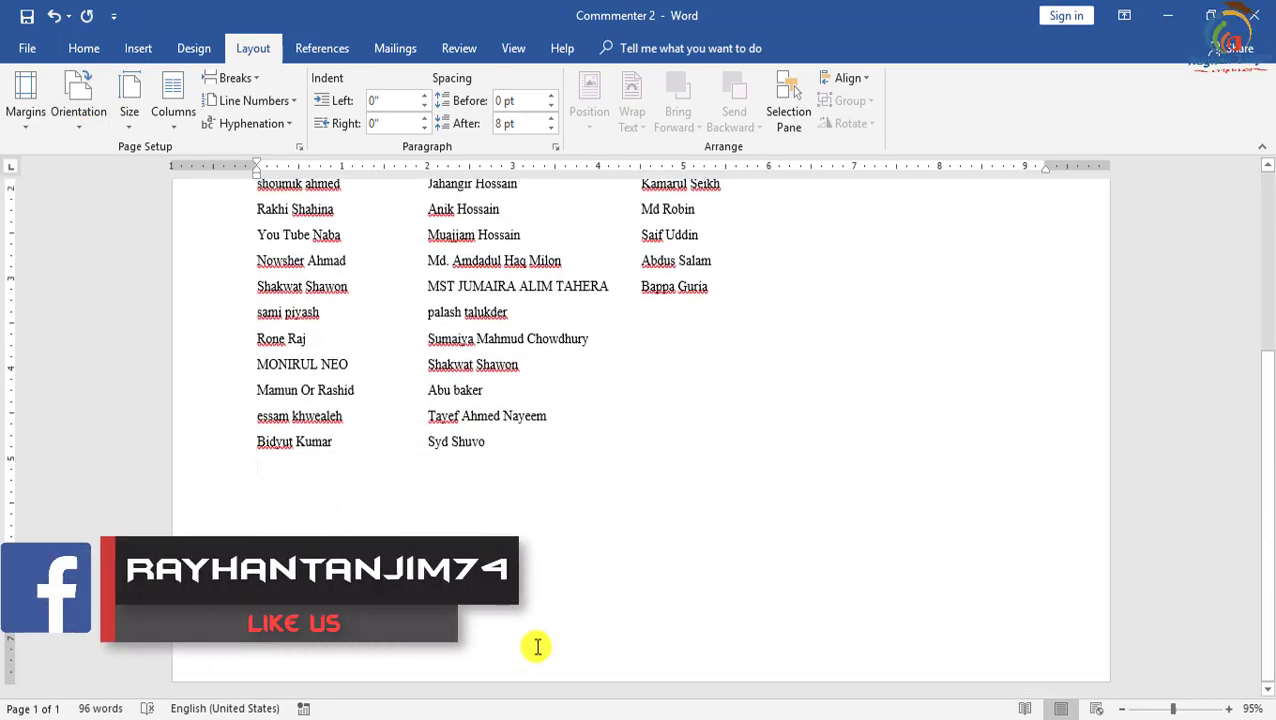
pyautogui.scroll(3, 612, 612)
pyautogui.scroll(-3, 551, 485)
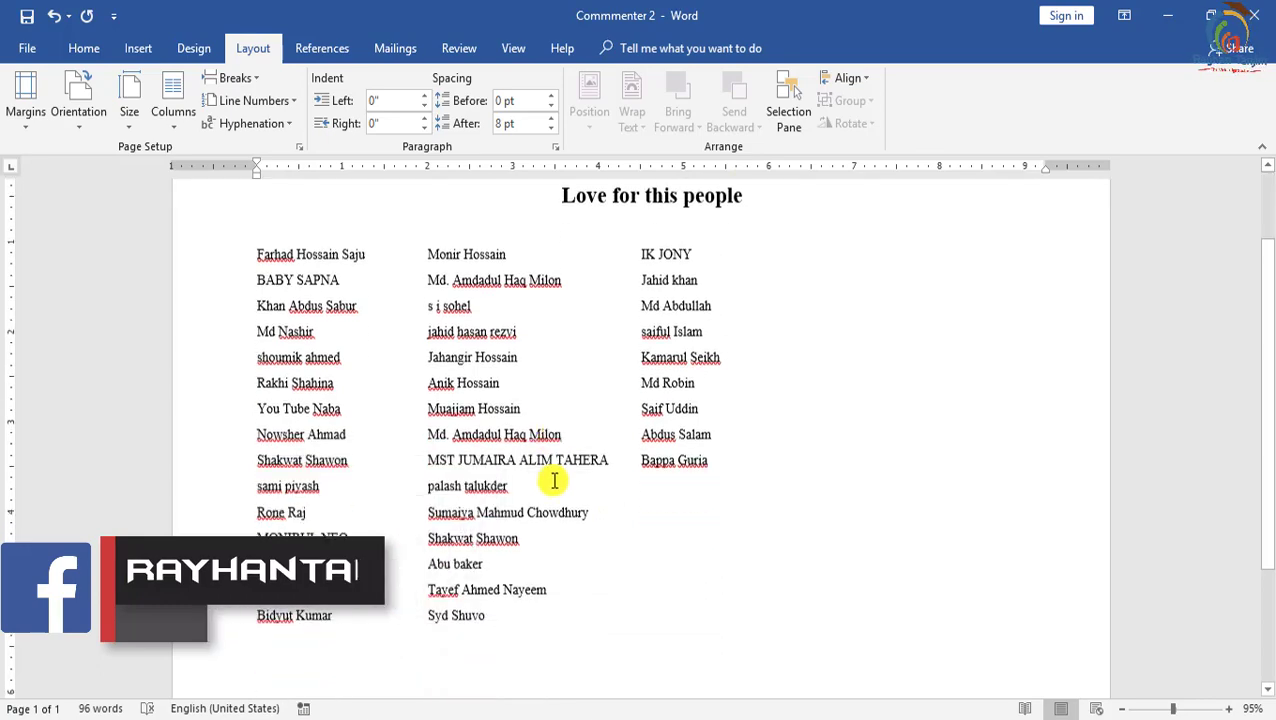
pyautogui.scroll(-1, 700, 488)
pyautogui.scroll(4, 911, 495)
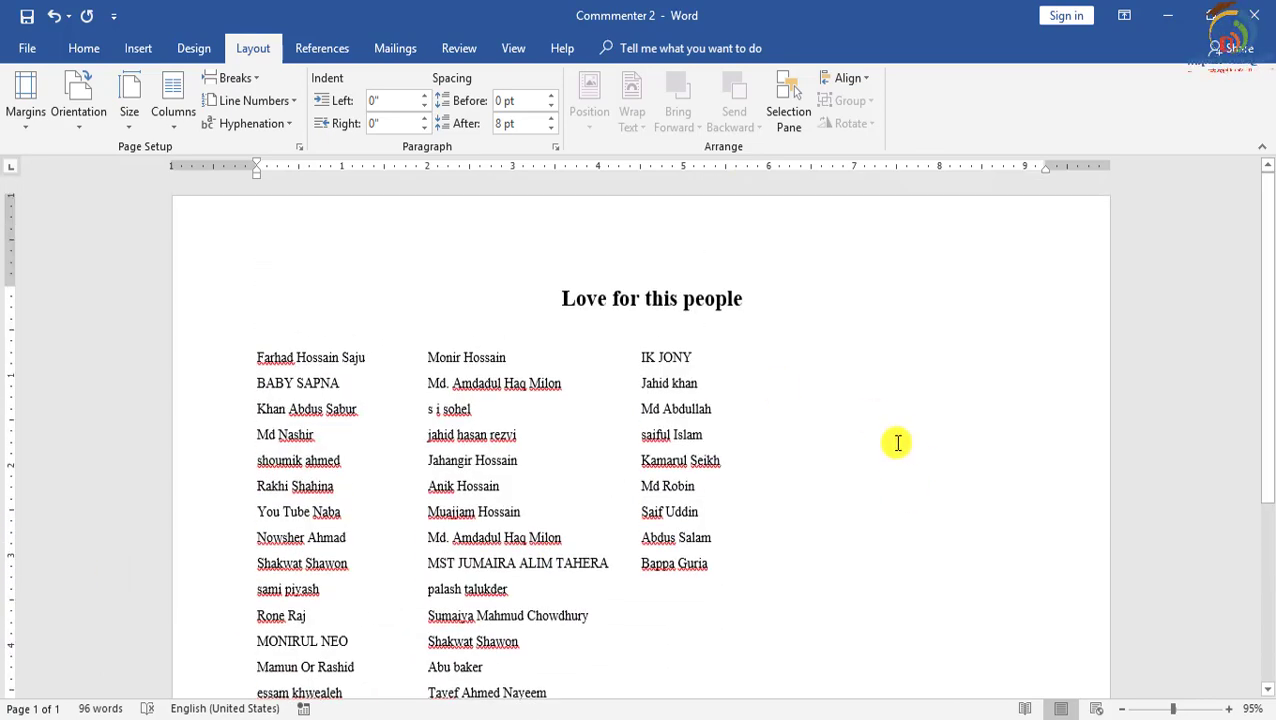
pyautogui.scroll(-3, 891, 441)
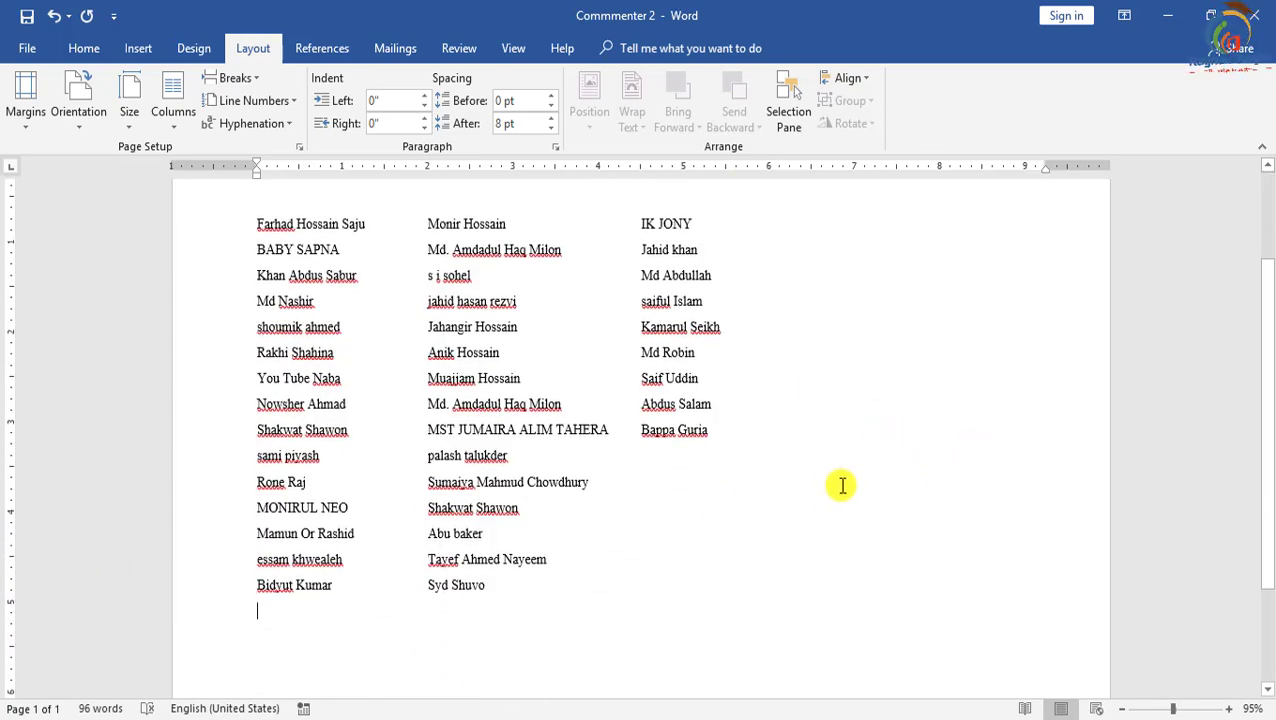
pyautogui.scroll(-1, 677, 537)
pyautogui.scroll(2, 677, 537)
pyautogui.scroll(2, 781, 499)
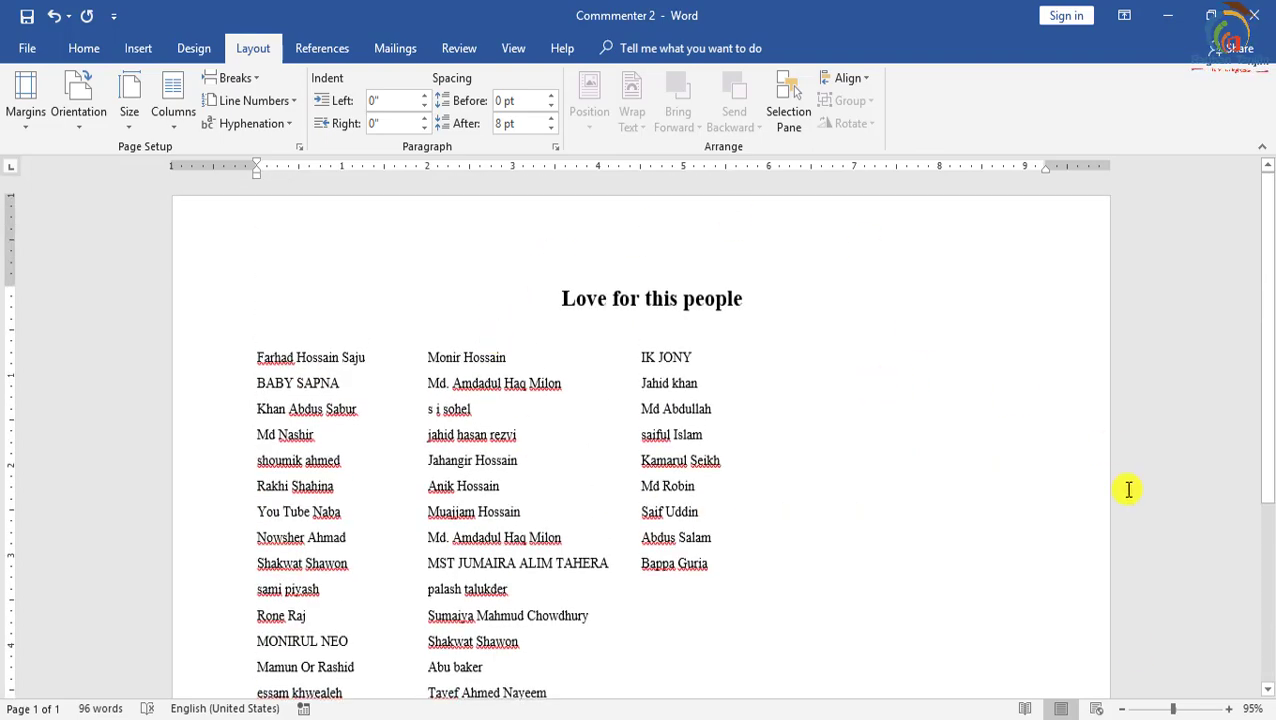
# Zoom out to the full page and change the orientation to portrait
pyautogui.click(1156, 708)
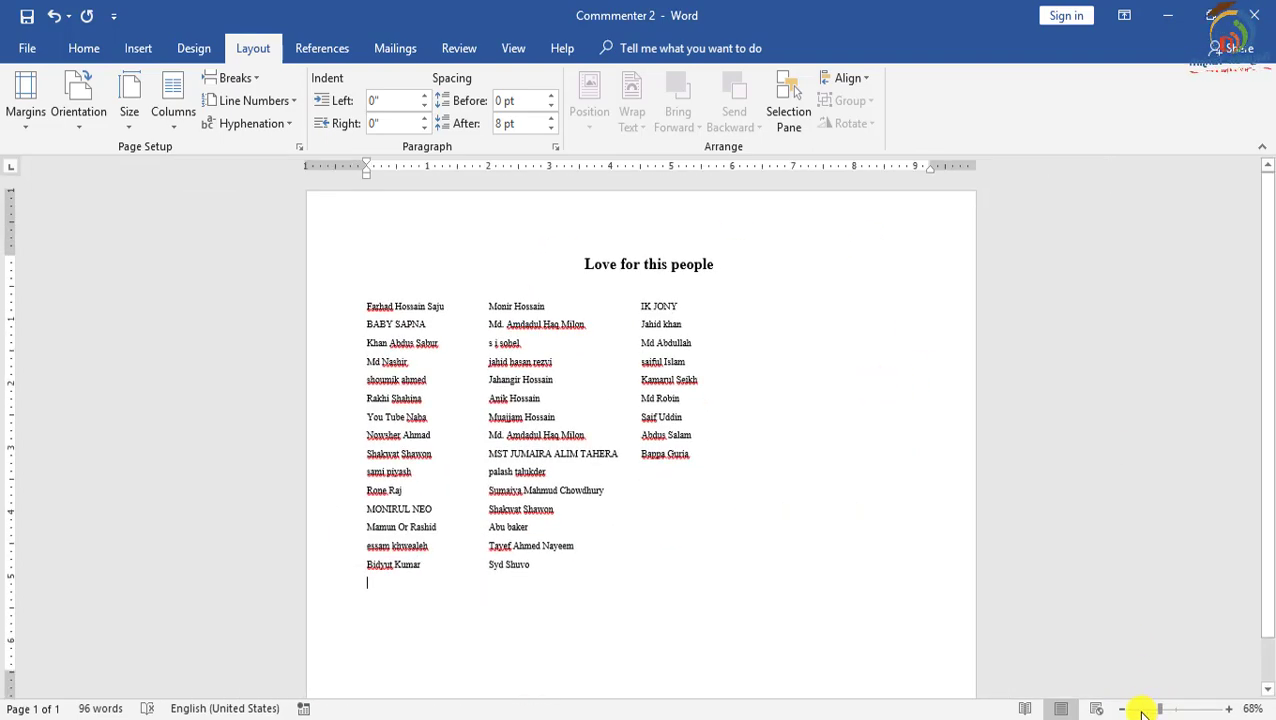
pyautogui.click(1139, 708)
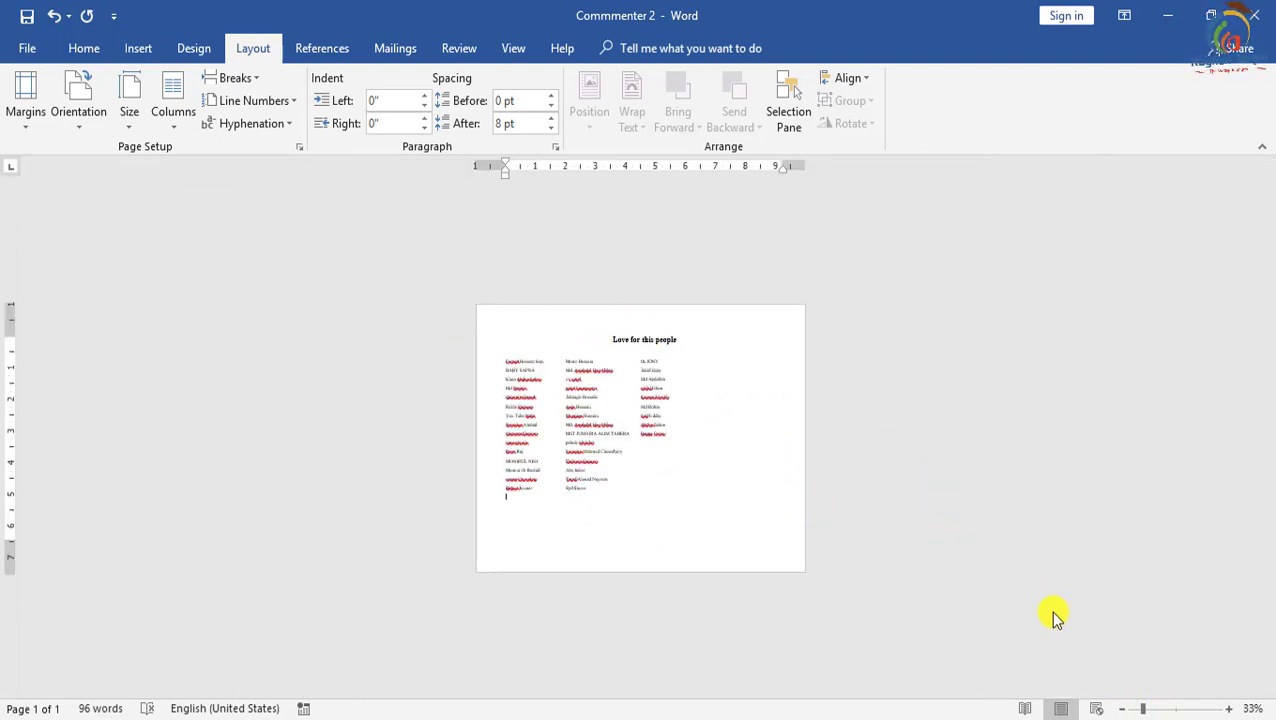
pyautogui.click(80, 118)
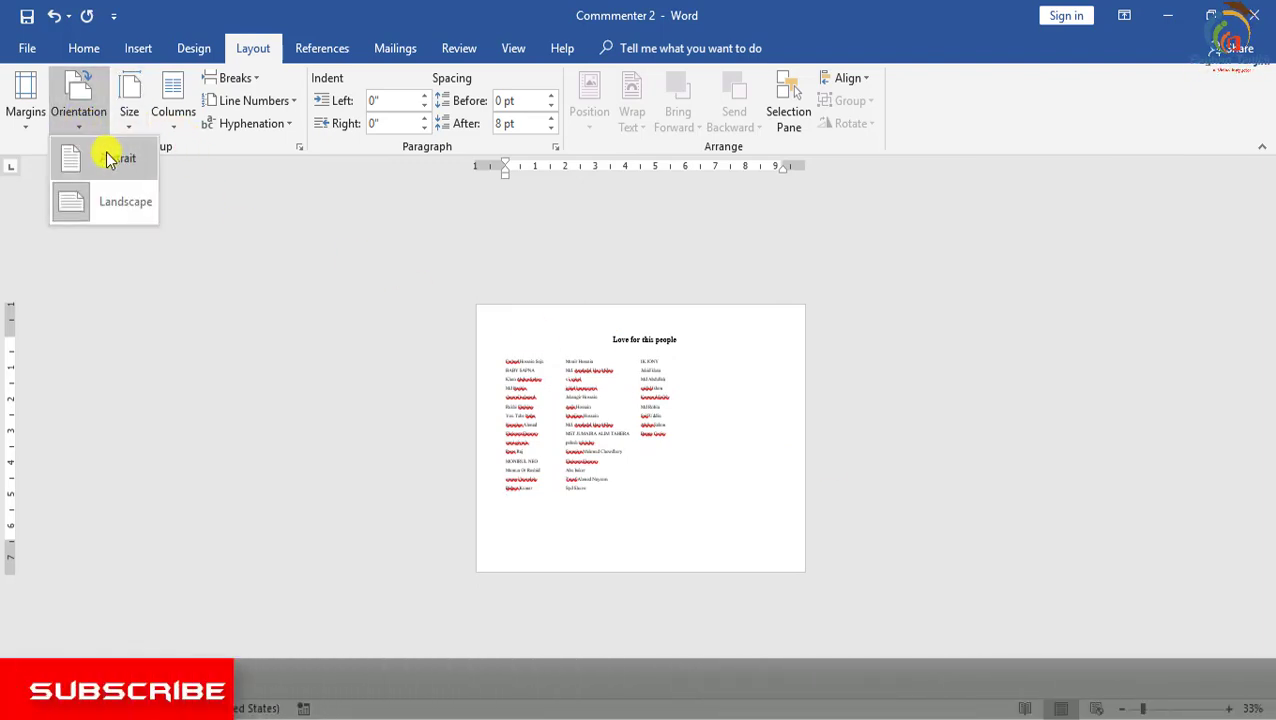
pyautogui.click(106, 156)
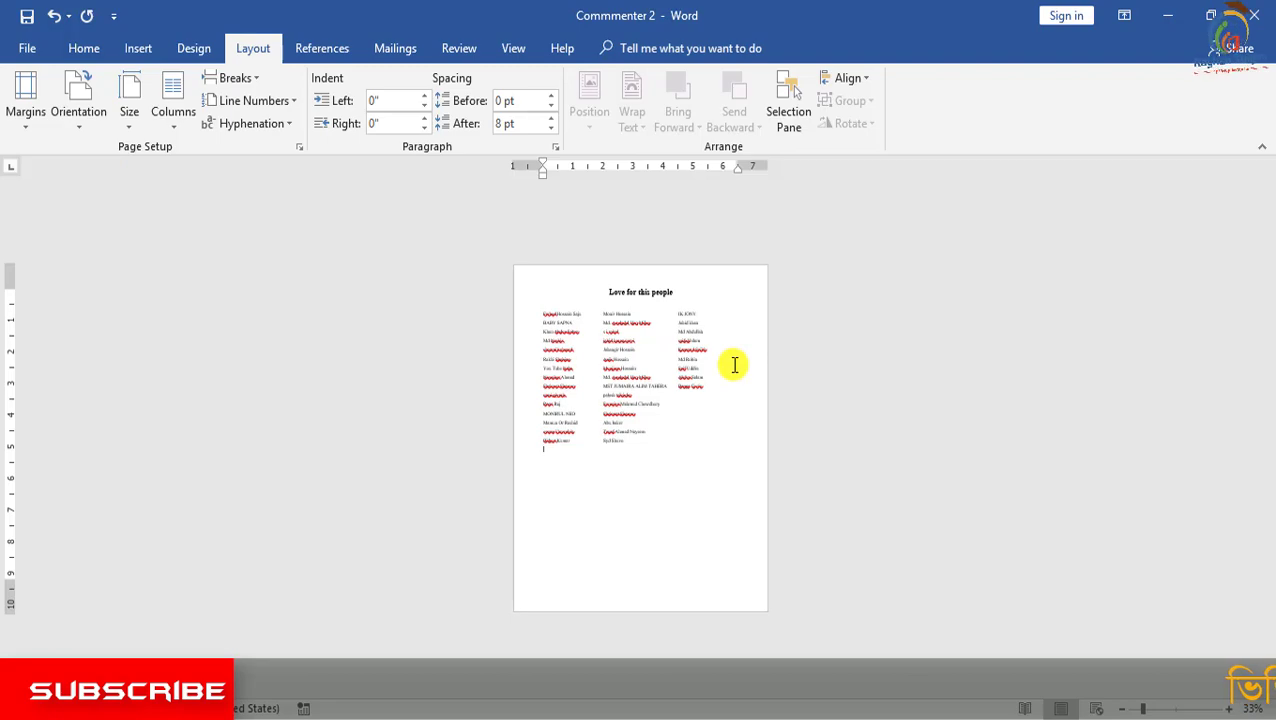
pyautogui.scroll(1, 1106, 584)
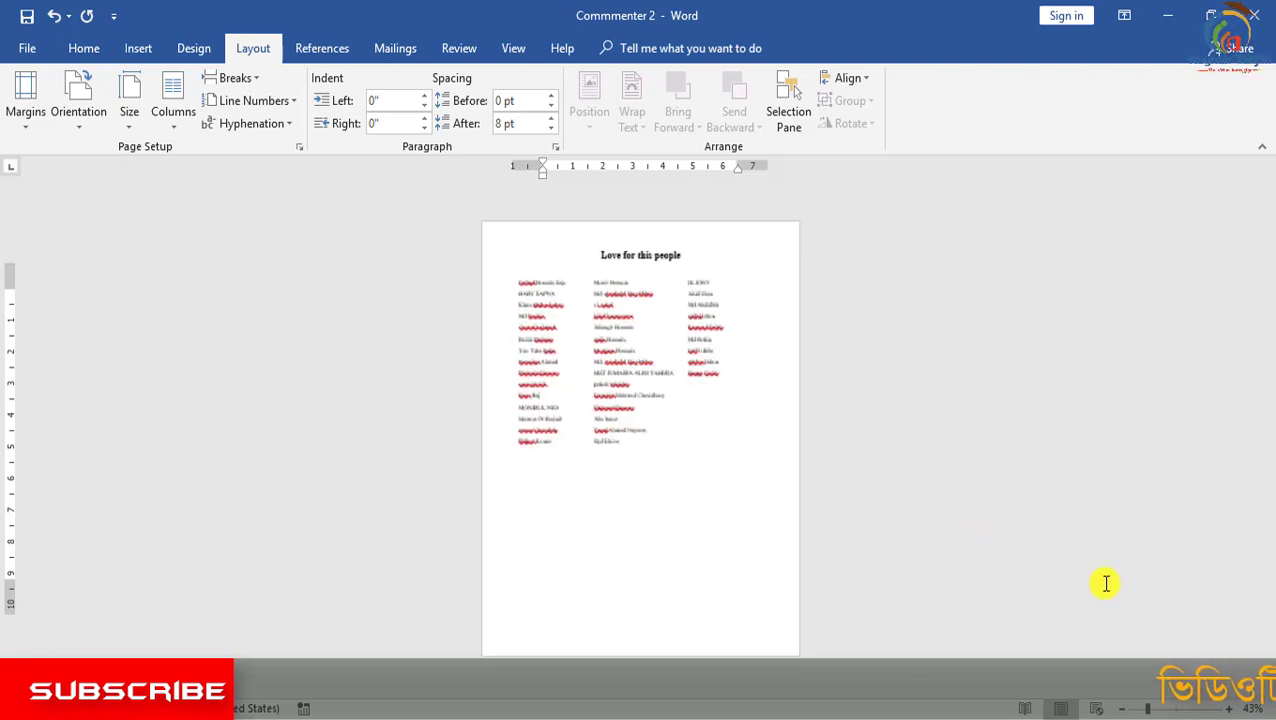
pyautogui.scroll(1, 1106, 584)
pyautogui.scroll(1, 1106, 584)
pyautogui.scroll(1, 1106, 584)
pyautogui.scroll(1, 1106, 584)
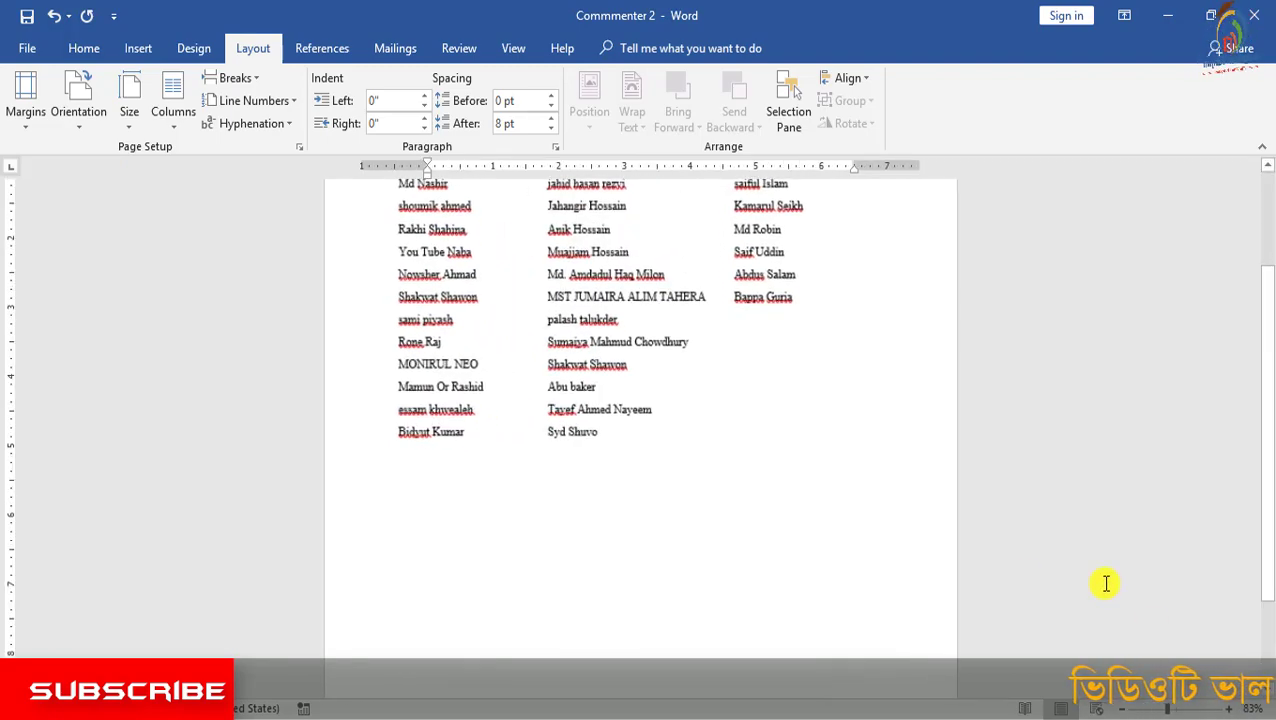
pyautogui.scroll(2, 1106, 584)
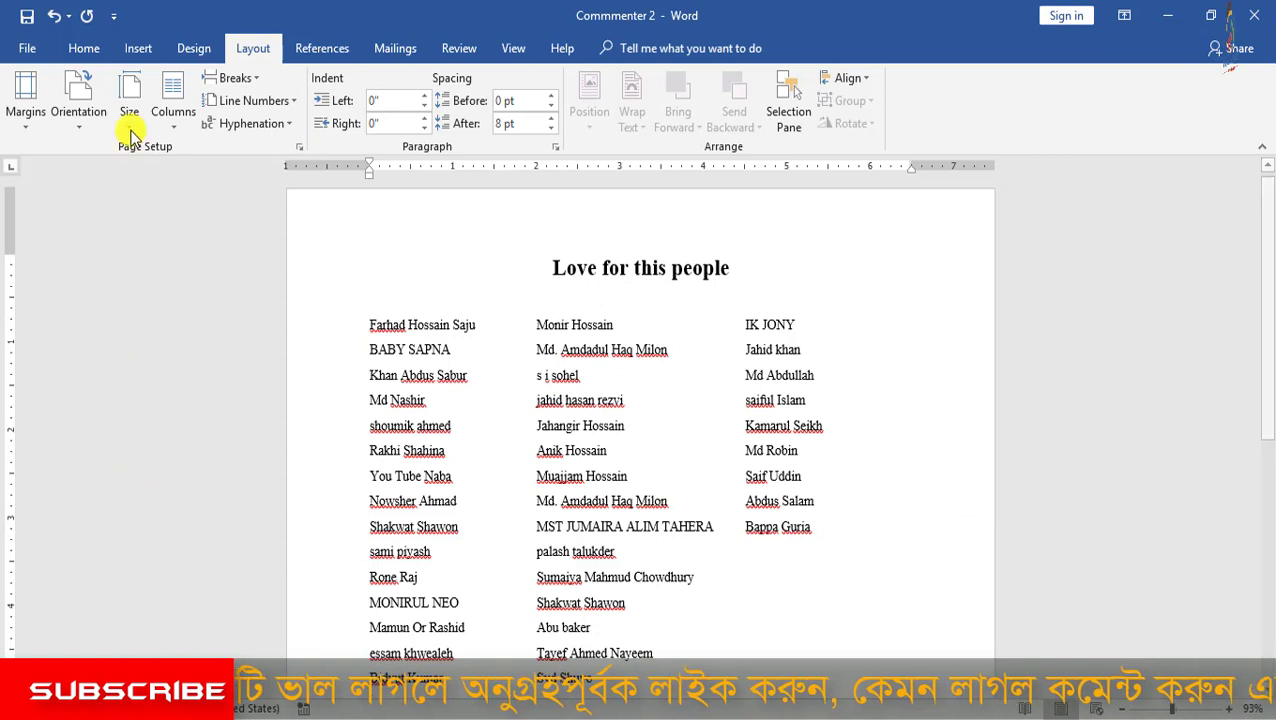
# Try the Legal paper size for the document
pyautogui.click(131, 120)
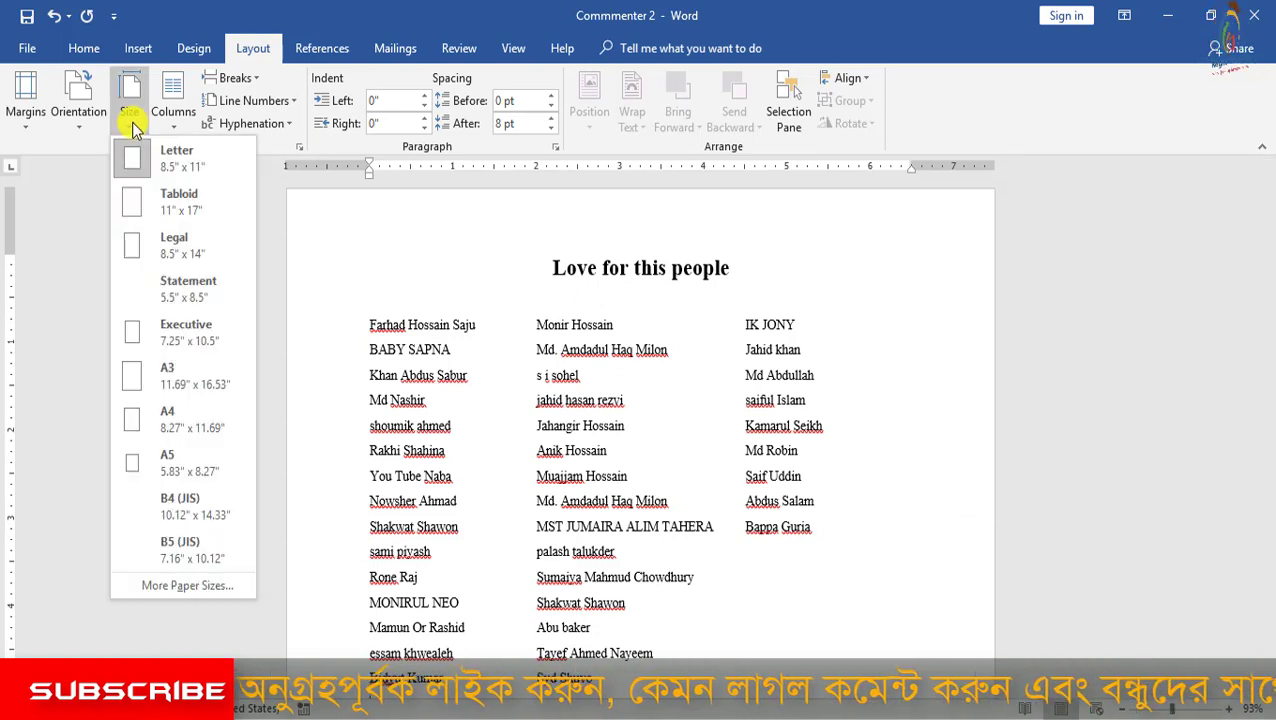
pyautogui.click(845, 288)
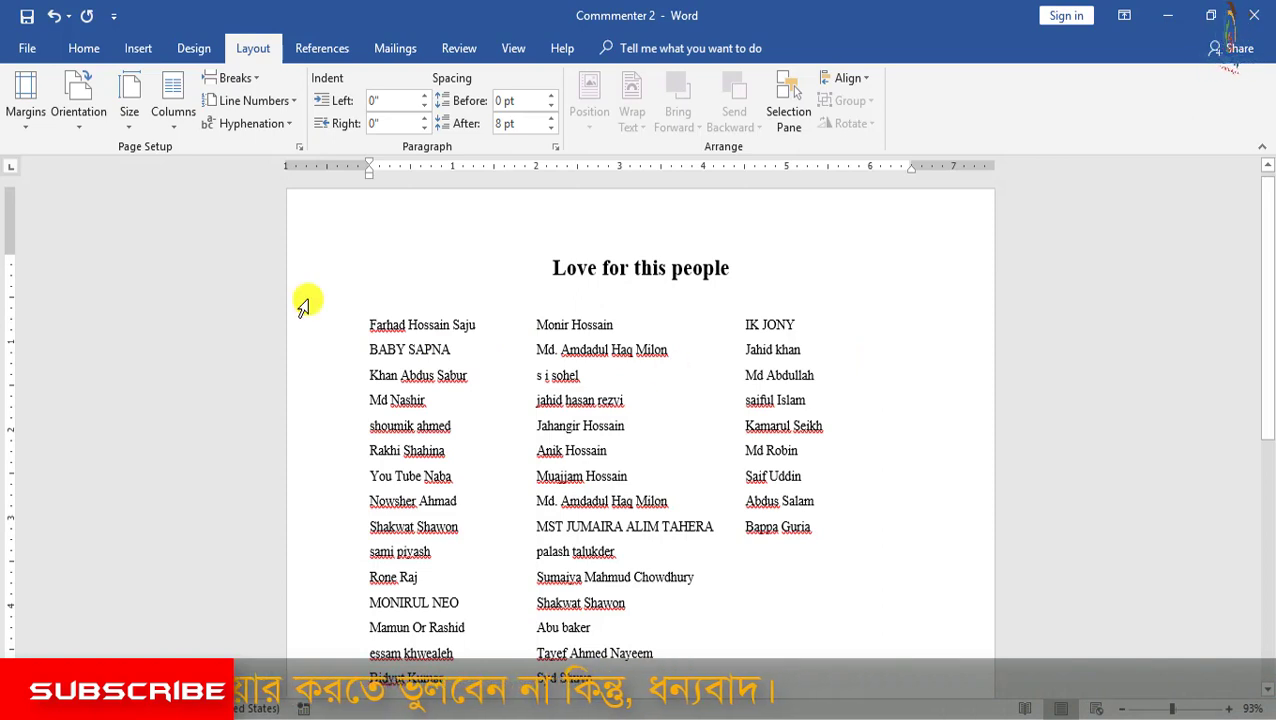
pyautogui.click(129, 115)
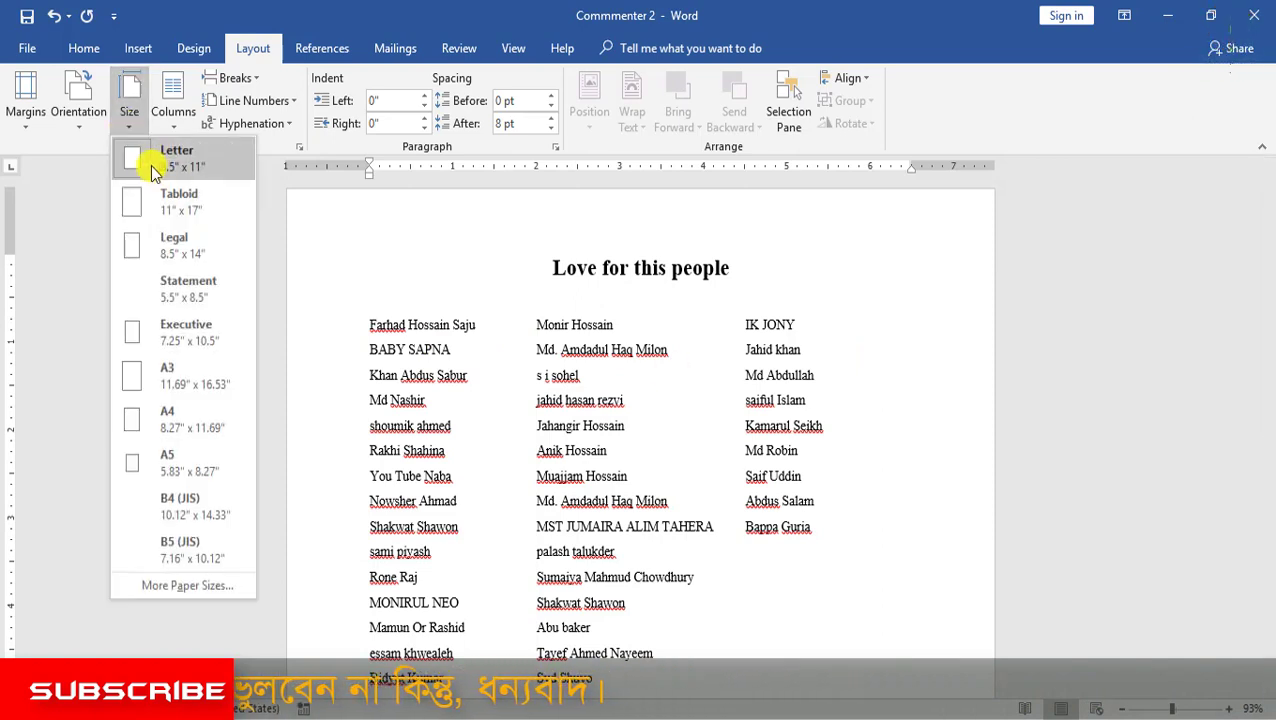
pyautogui.click(178, 245)
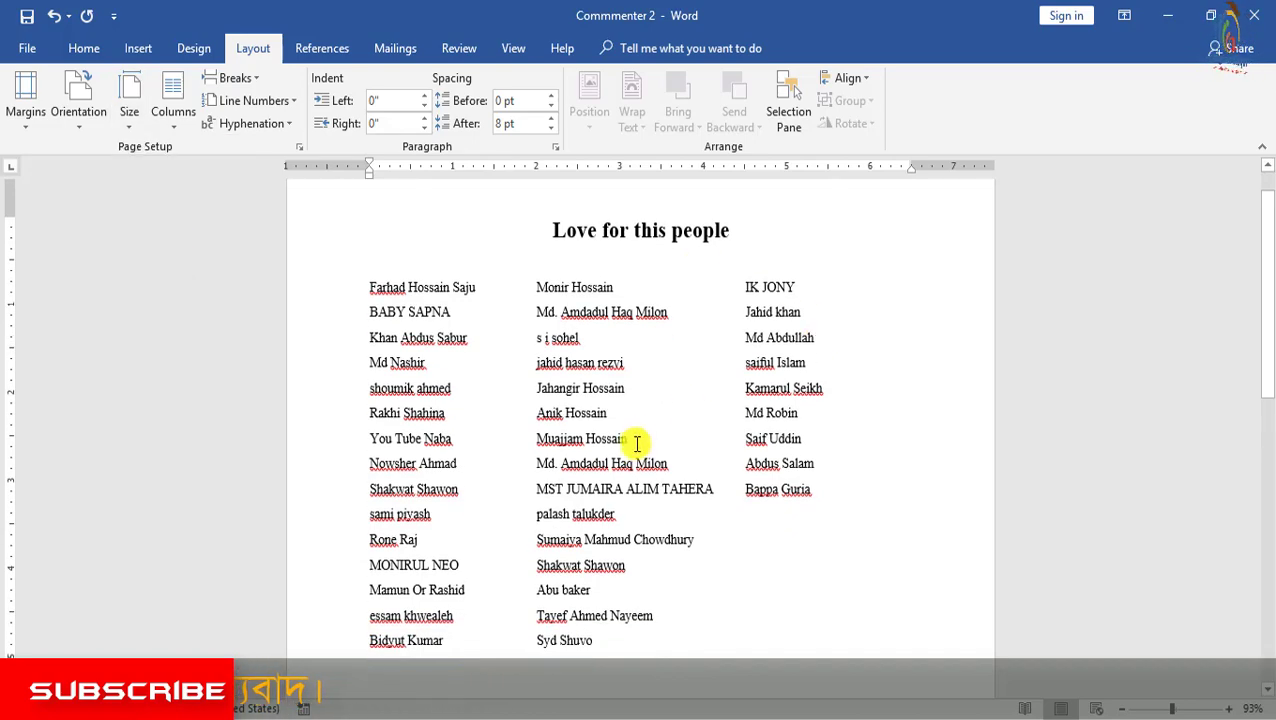
pyautogui.scroll(-5, 604, 441)
pyautogui.scroll(-10, 524, 496)
pyautogui.scroll(15, 422, 549)
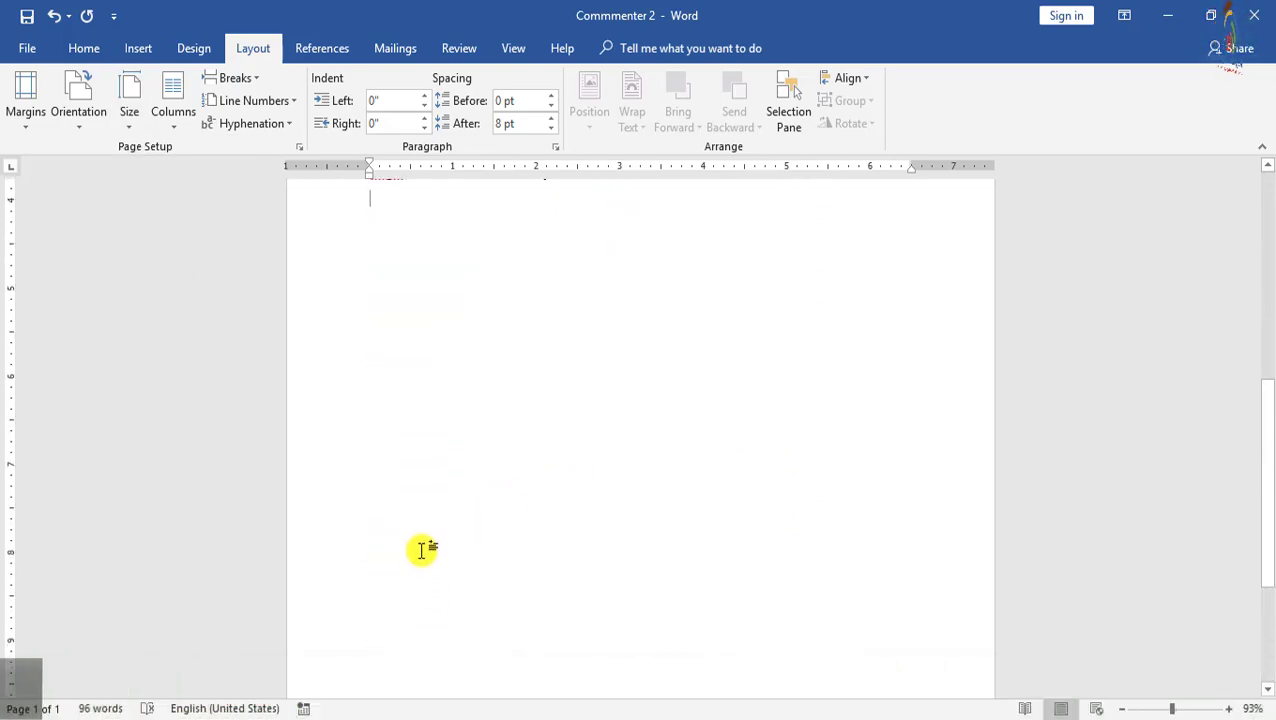
# Set the paper size to A4 and confirm it
pyautogui.click(133, 118)
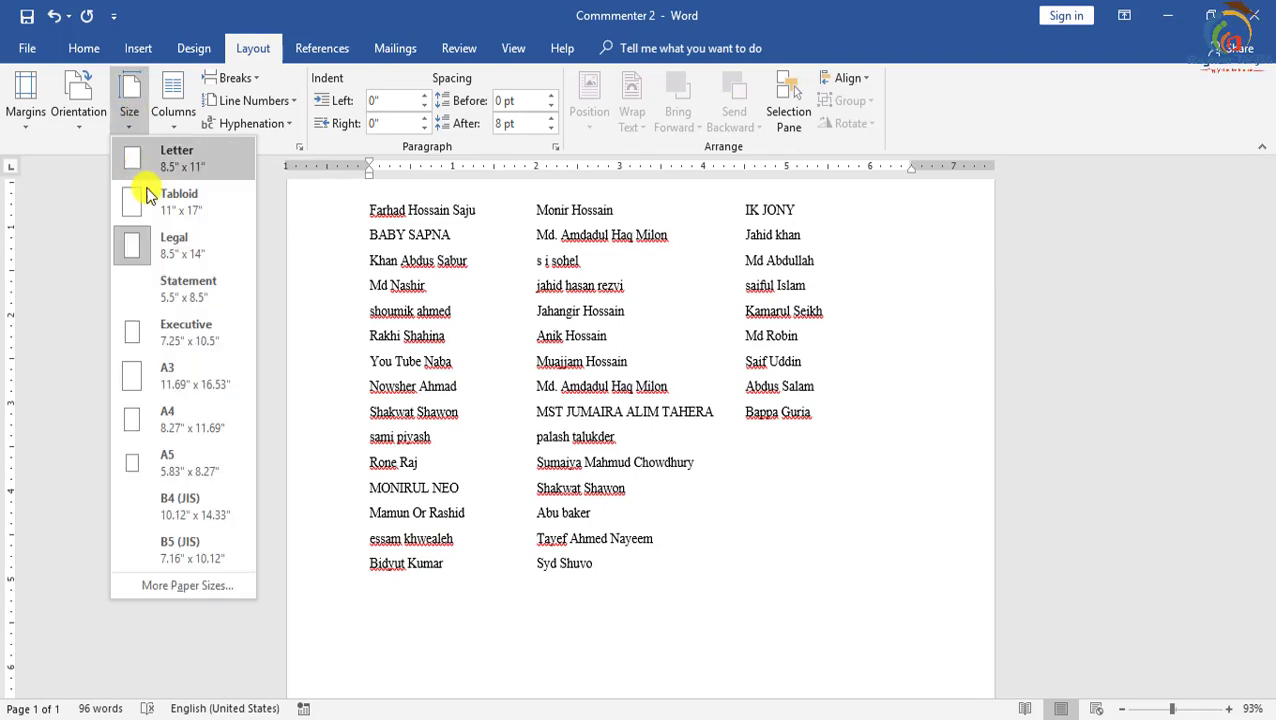
pyautogui.click(180, 418)
pyautogui.scroll(-5, 578, 410)
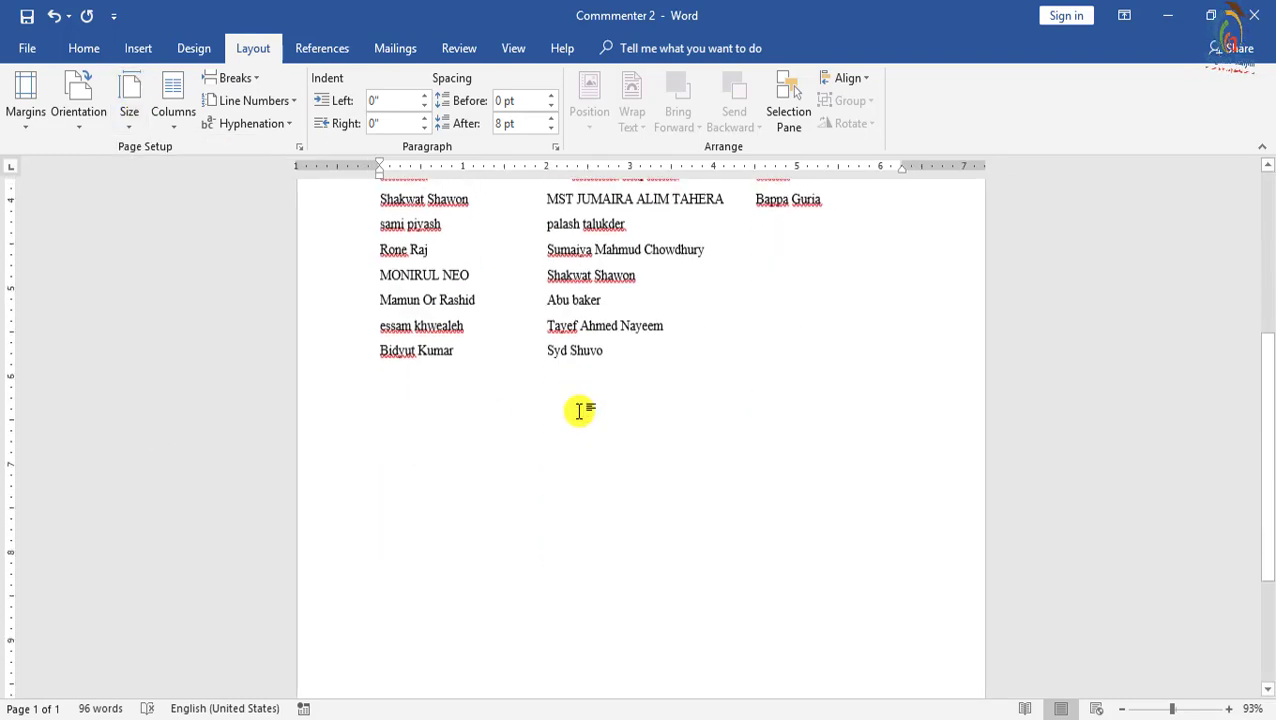
pyautogui.scroll(-10, 436, 382)
pyautogui.scroll(15, 541, 399)
pyautogui.scroll(3, 544, 400)
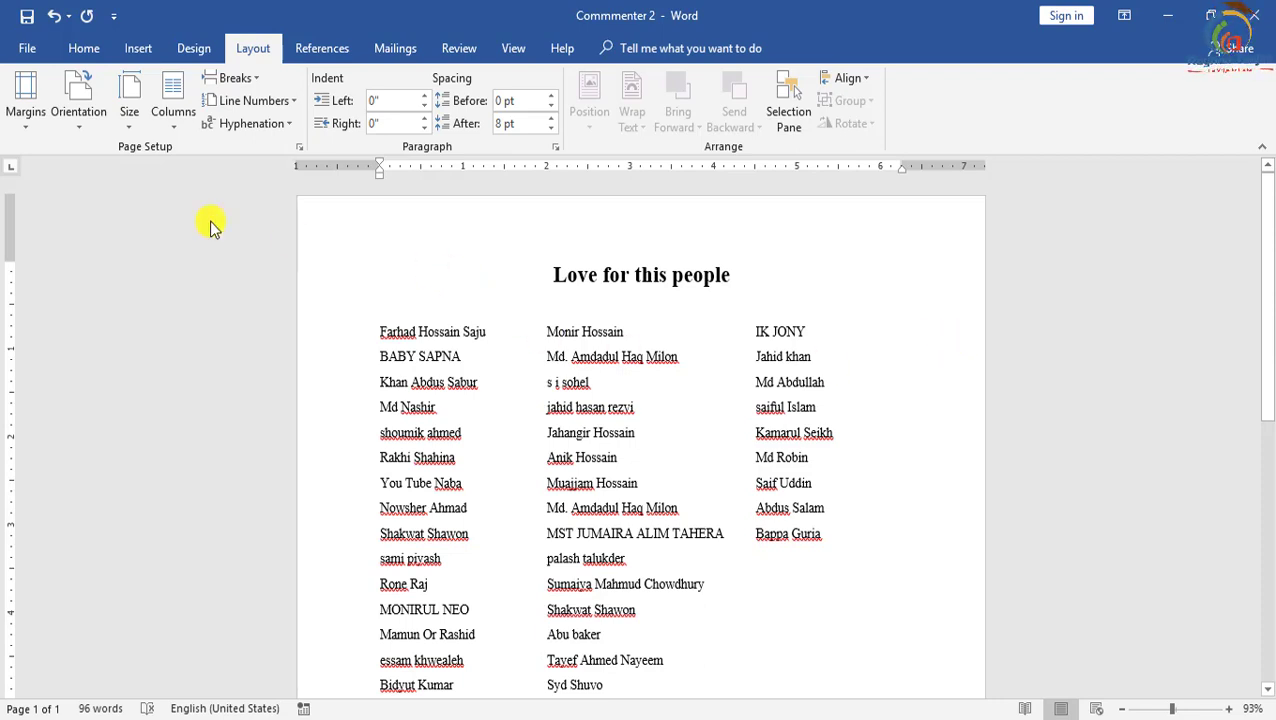
pyautogui.click(129, 118)
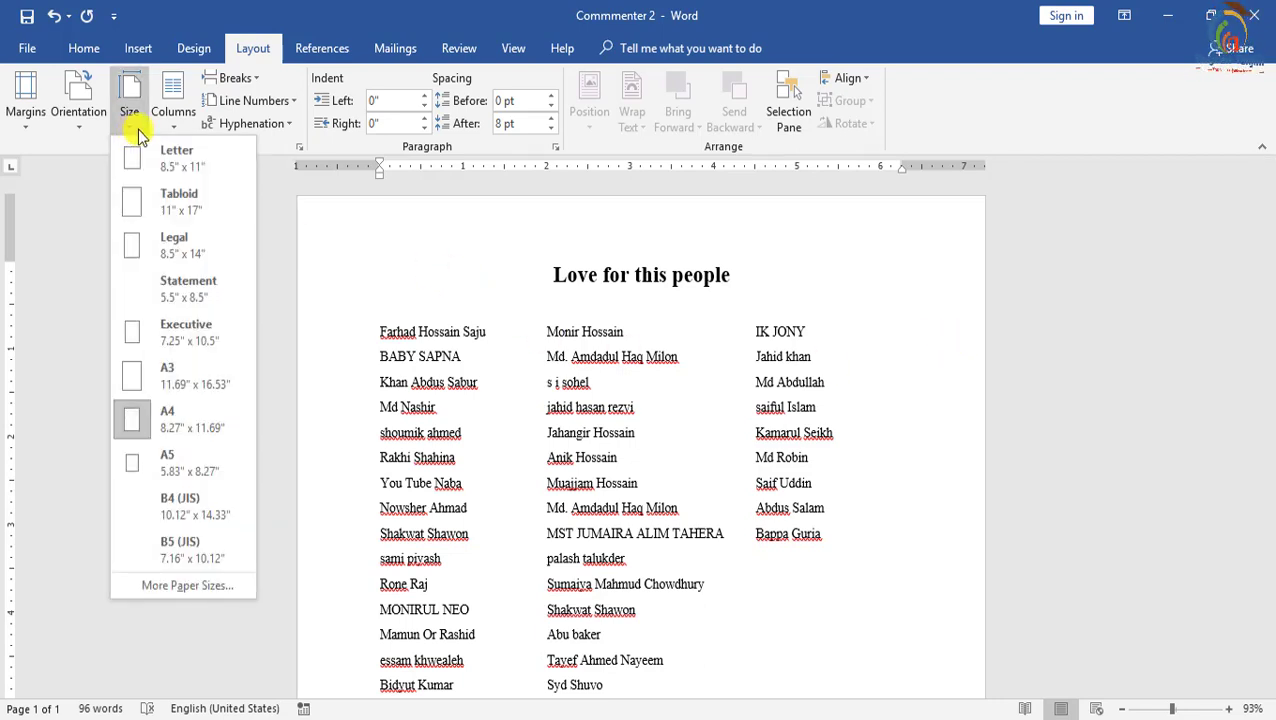
pyautogui.click(130, 418)
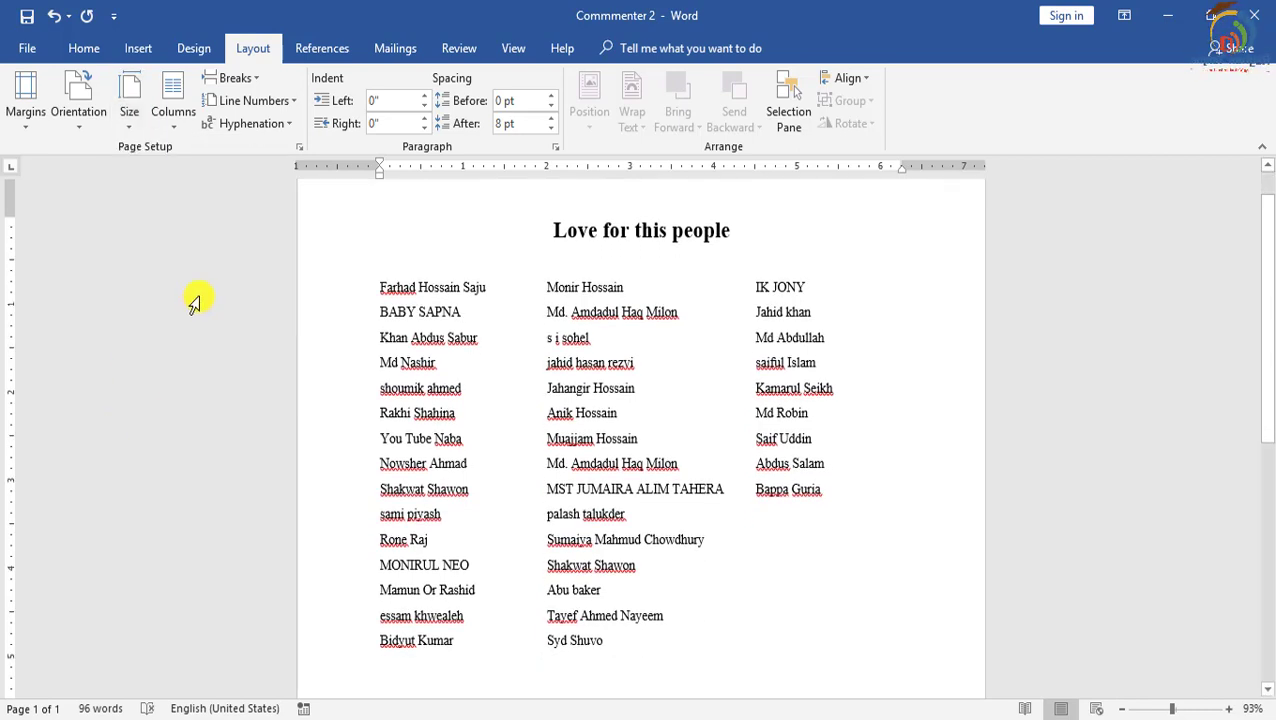
pyautogui.click(174, 100)
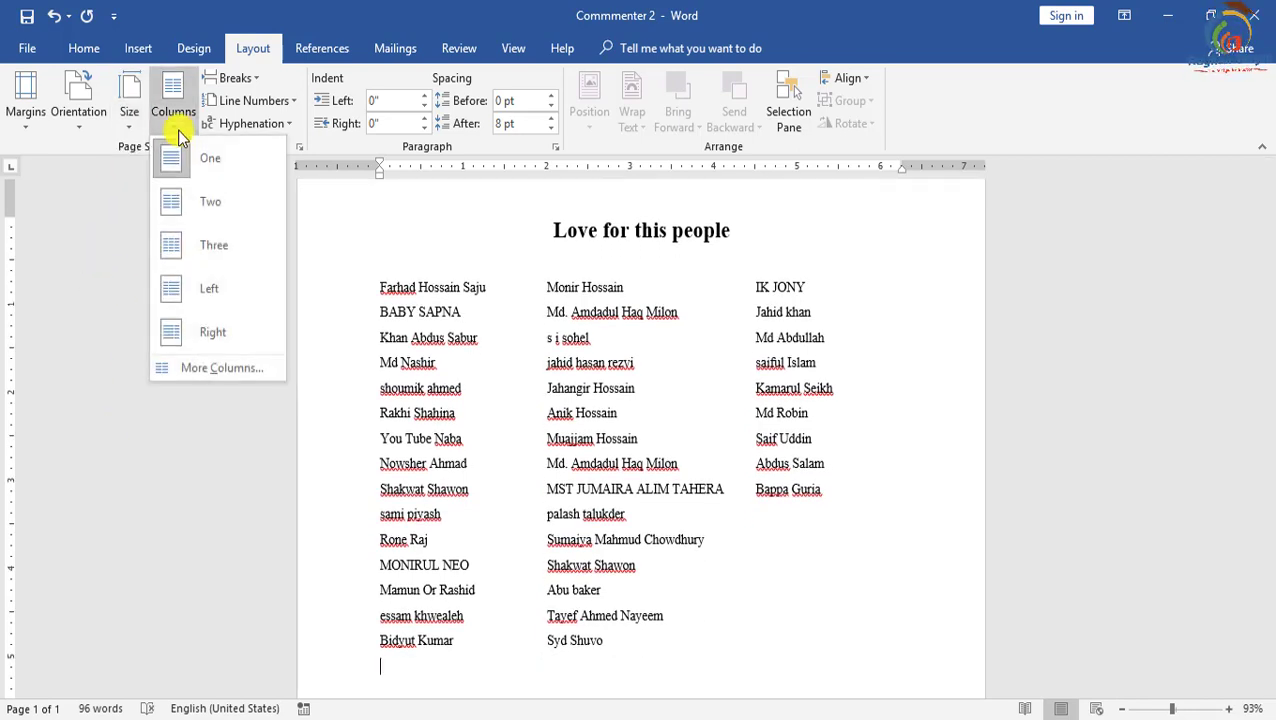
pyautogui.click(185, 204)
pyautogui.scroll(3, 566, 438)
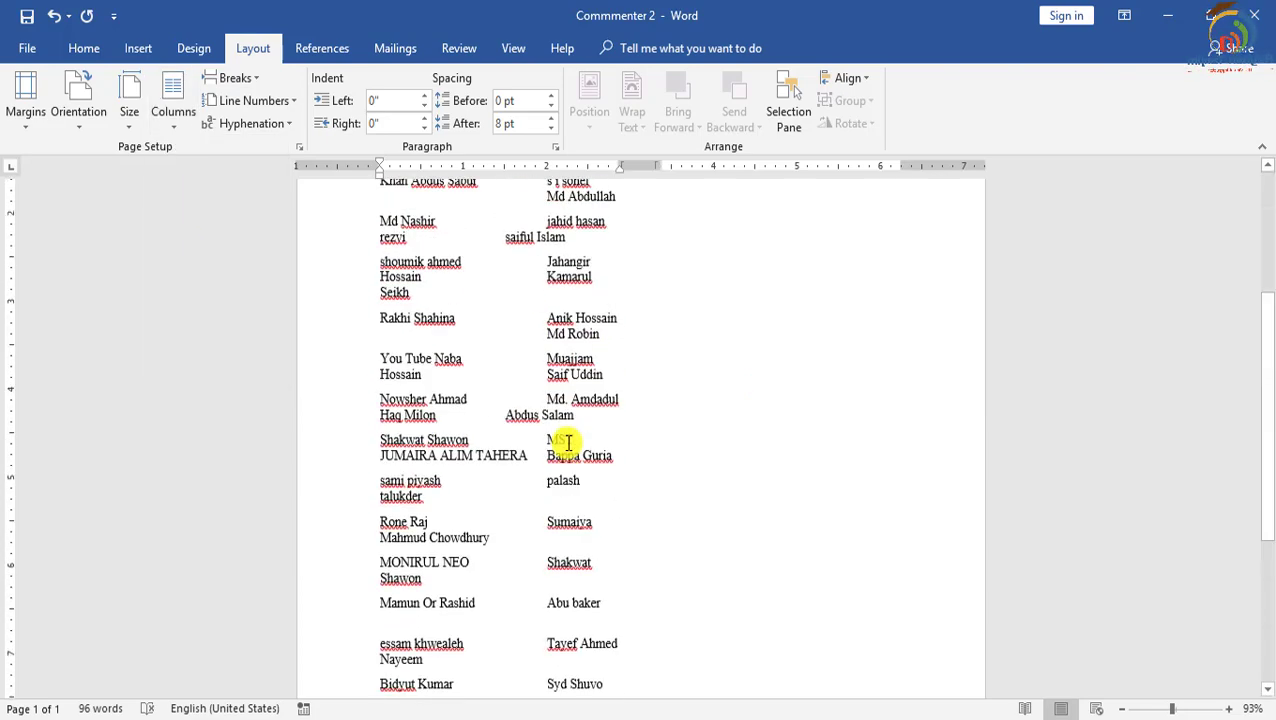
pyautogui.scroll(4, 568, 440)
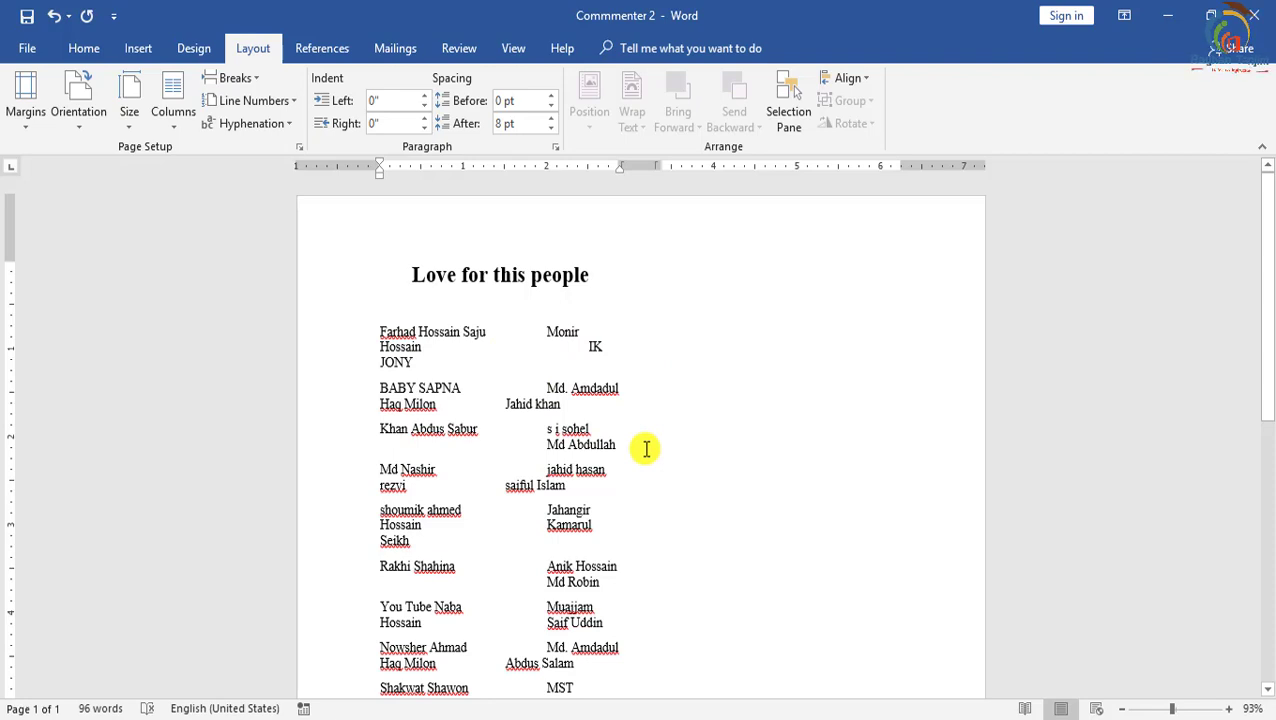
pyautogui.hotkey('ctrl', 'z')
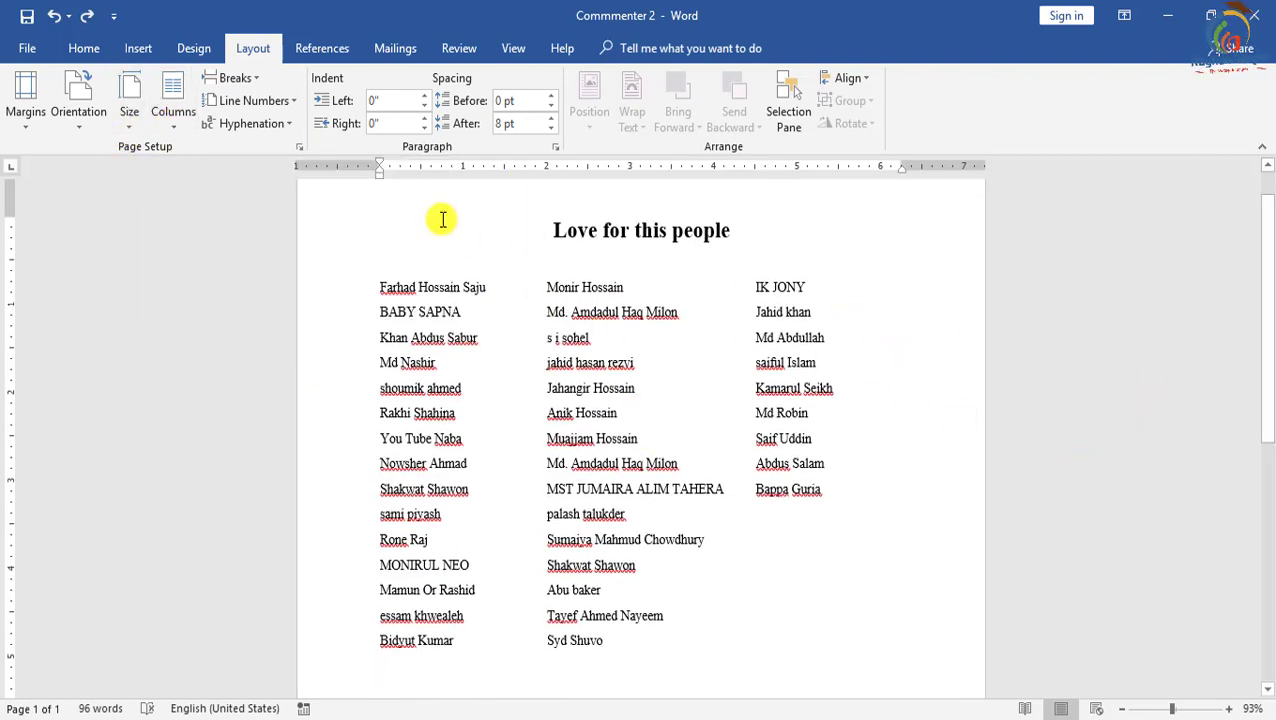
pyautogui.click(254, 82)
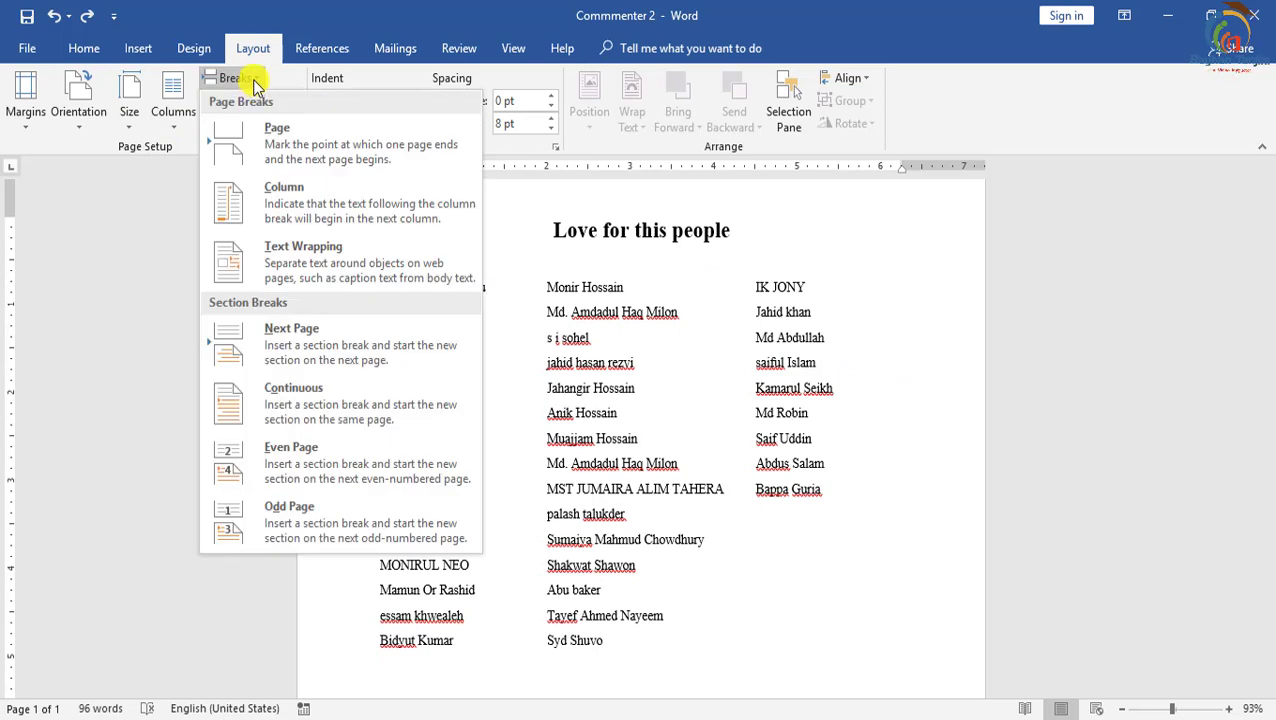
pyautogui.click(252, 79)
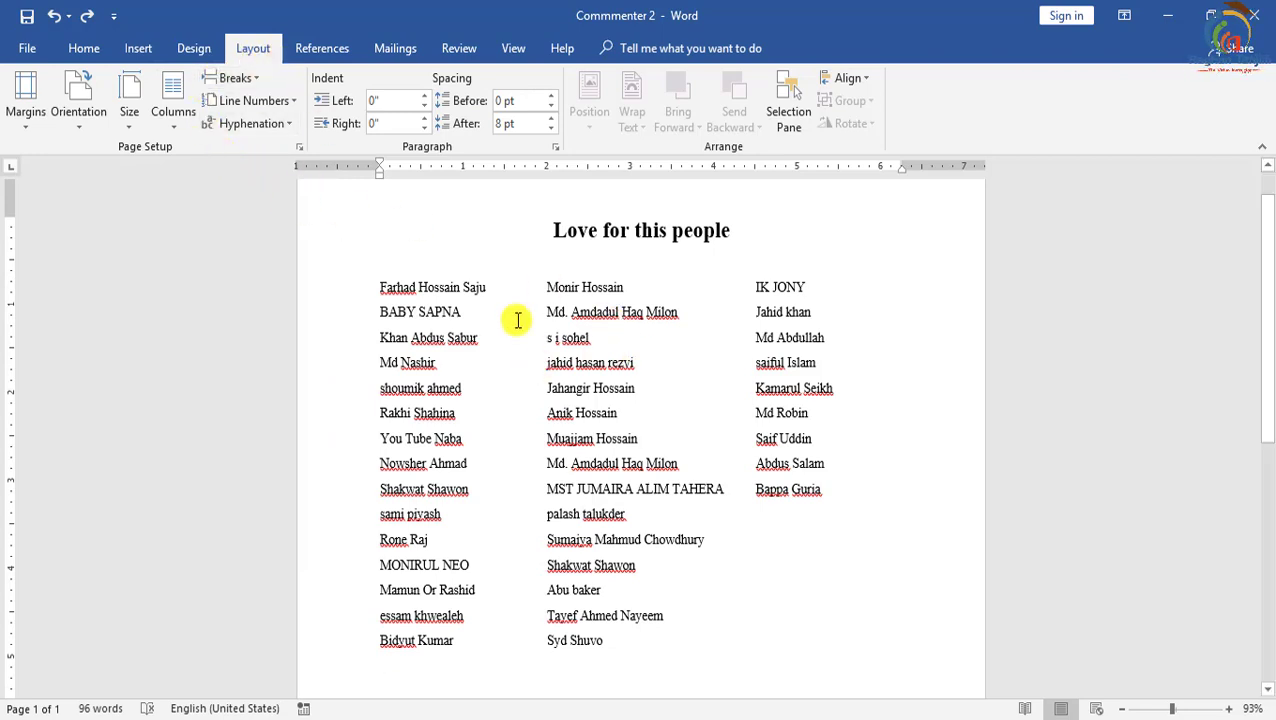
pyautogui.scroll(1, 500, 316)
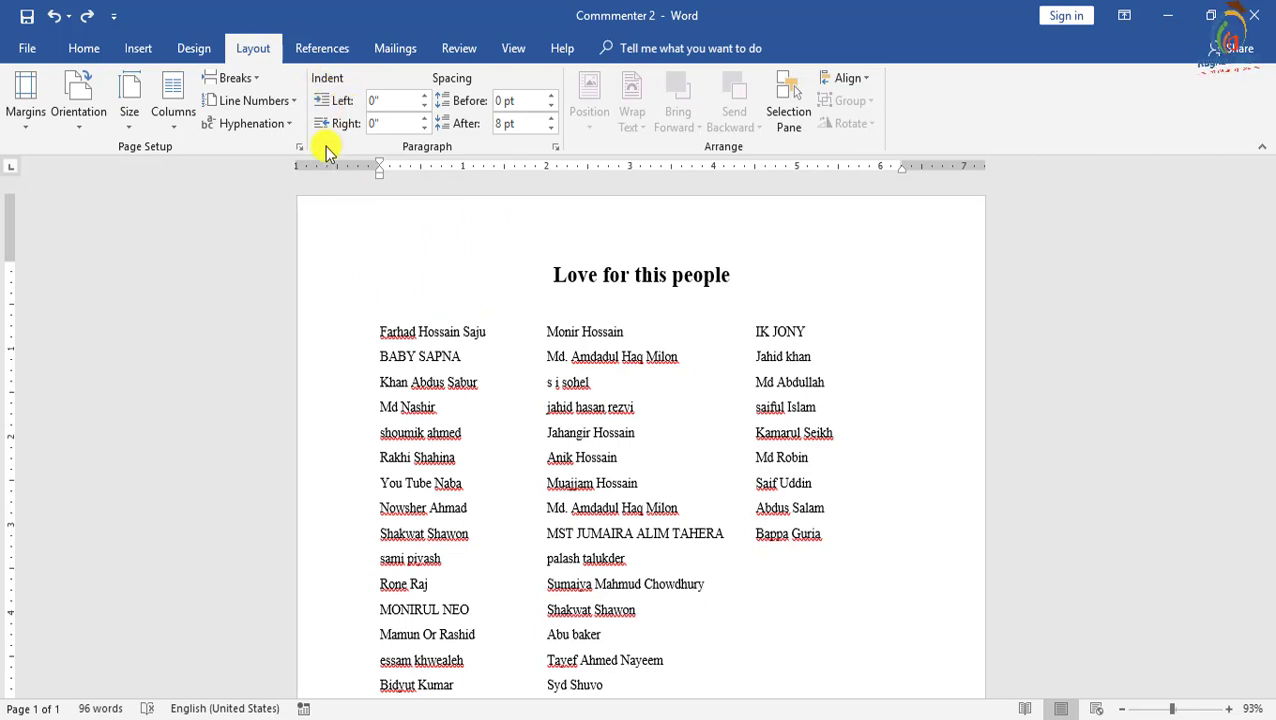
pyautogui.click(424, 96)
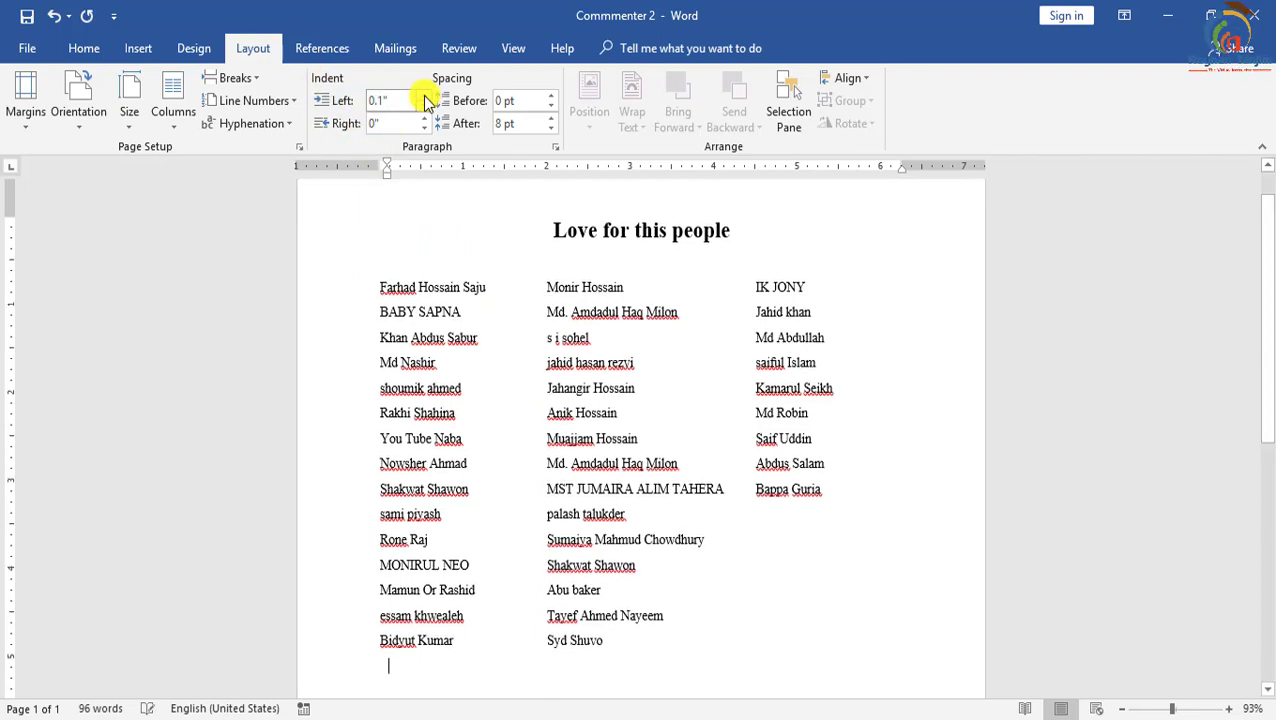
pyautogui.scroll(1, 384, 322)
pyautogui.click(380, 328)
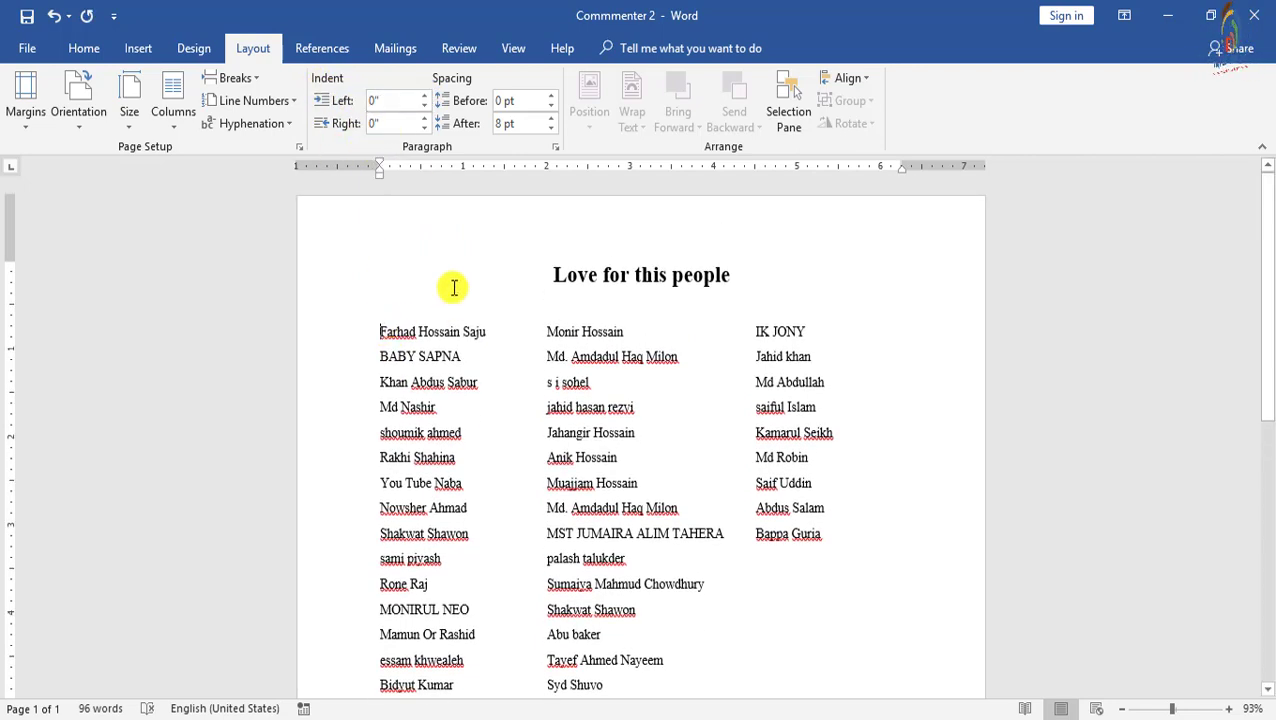
pyautogui.click(424, 96)
pyautogui.click(424, 96)
pyautogui.click(424, 96)
pyautogui.click(424, 96)
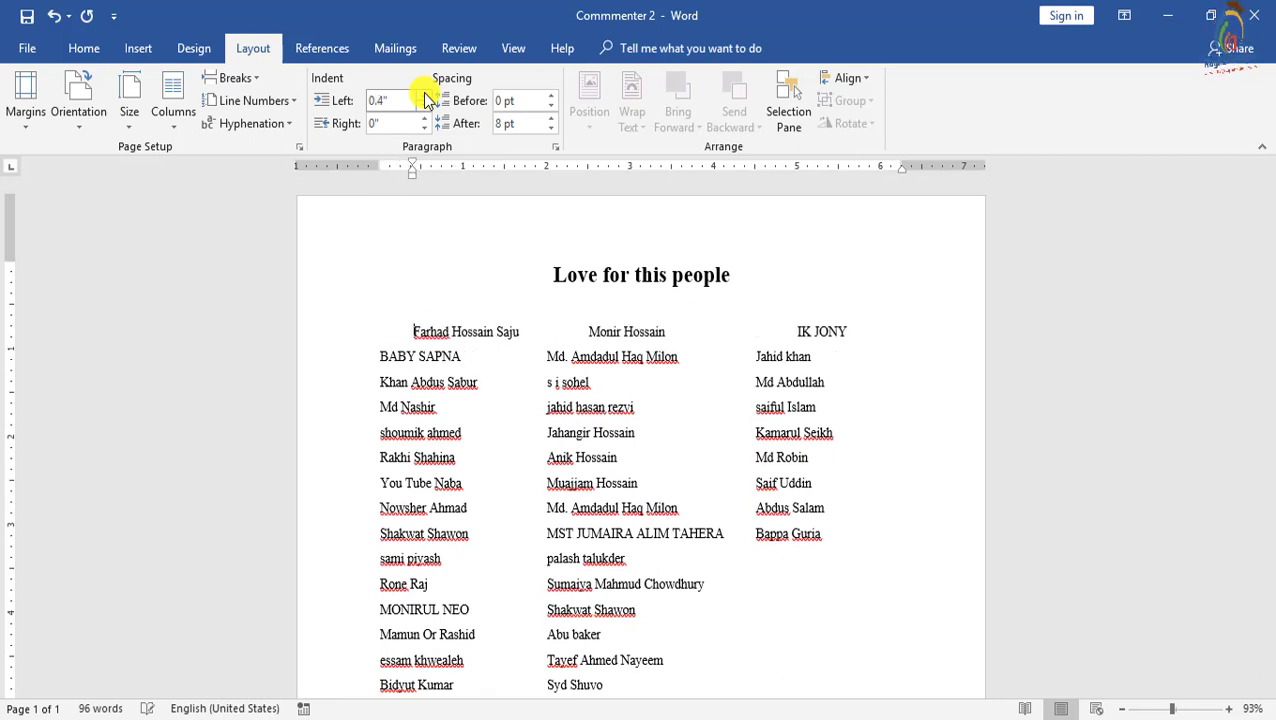
pyautogui.click(424, 105)
pyautogui.click(424, 105)
pyautogui.click(424, 105)
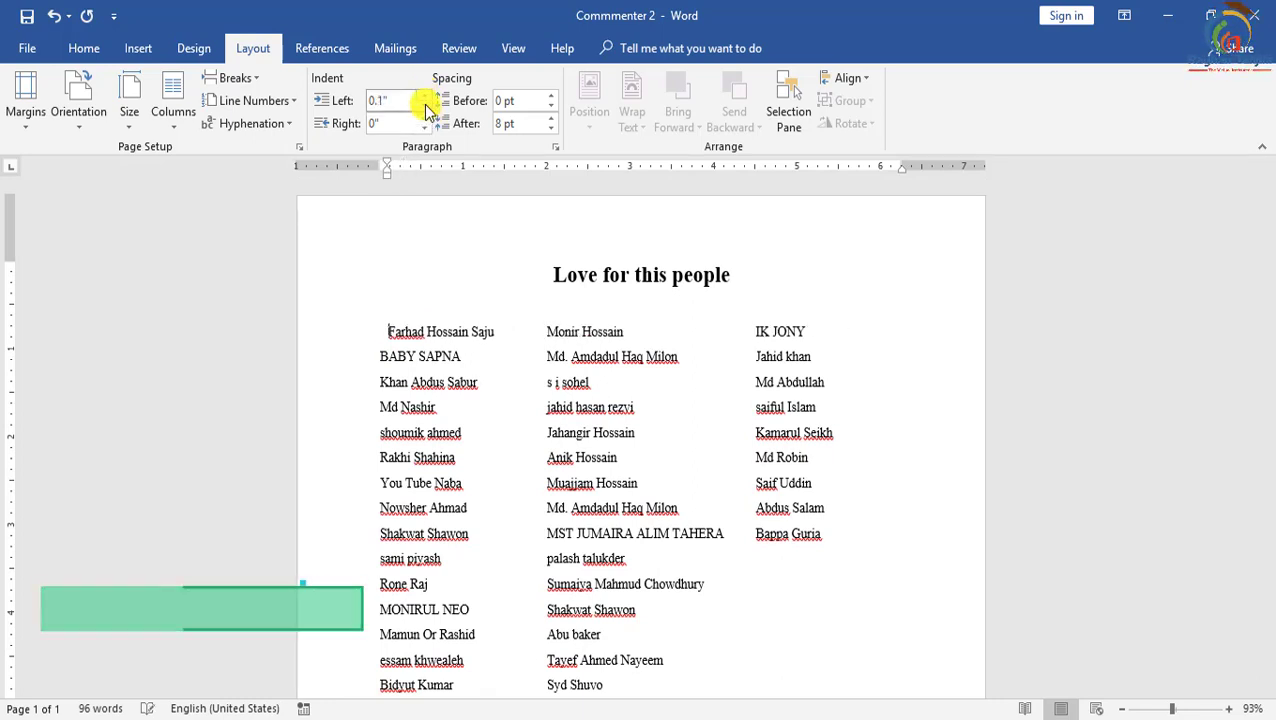
pyautogui.click(424, 105)
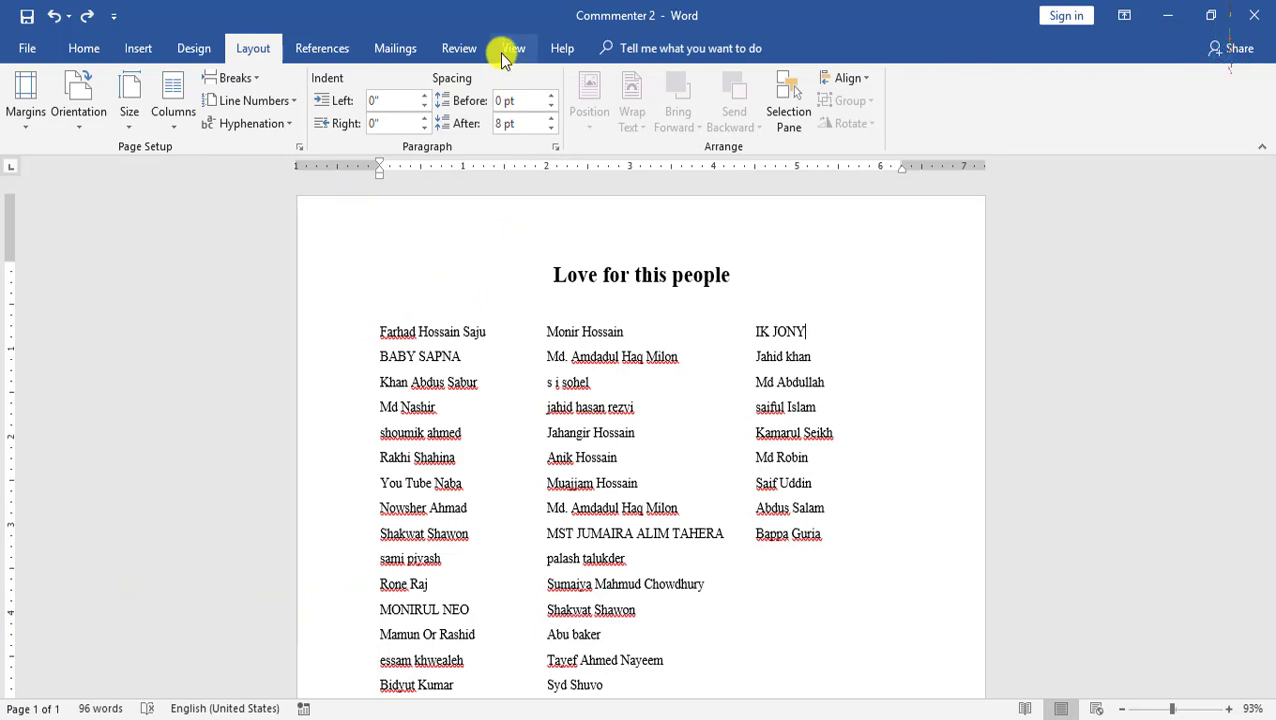
pyautogui.click(507, 49)
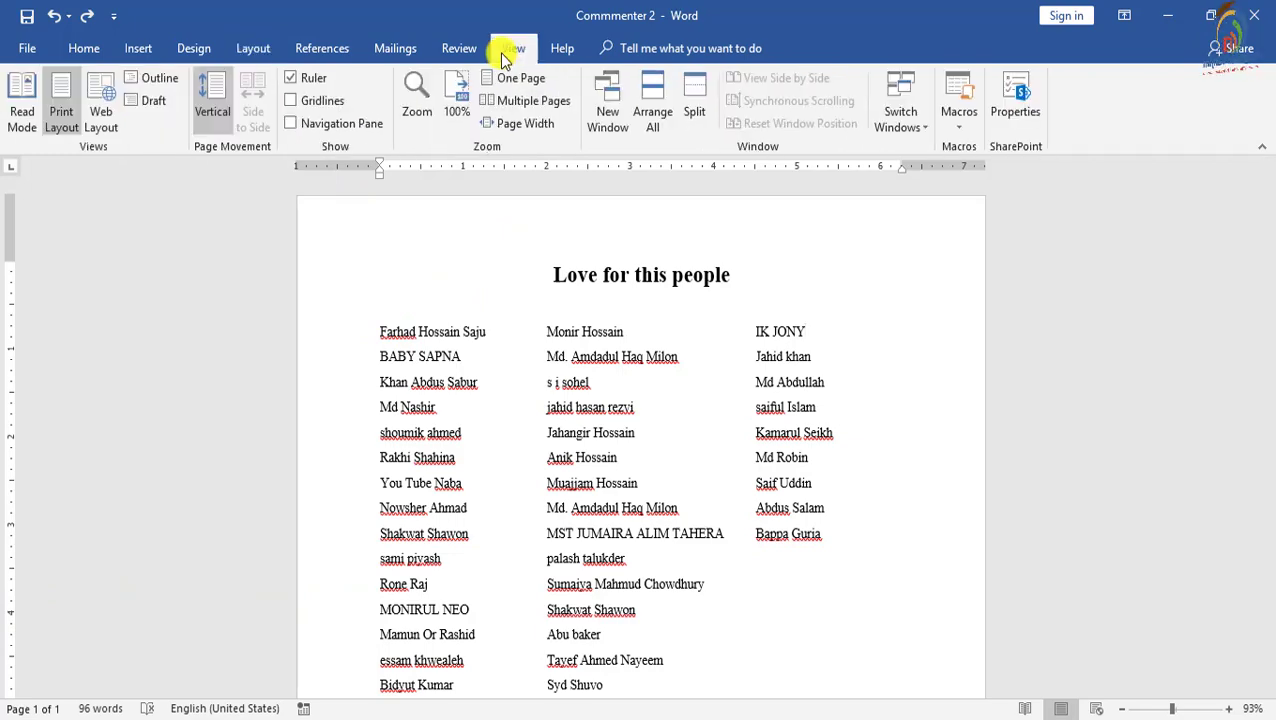
pyautogui.click(292, 79)
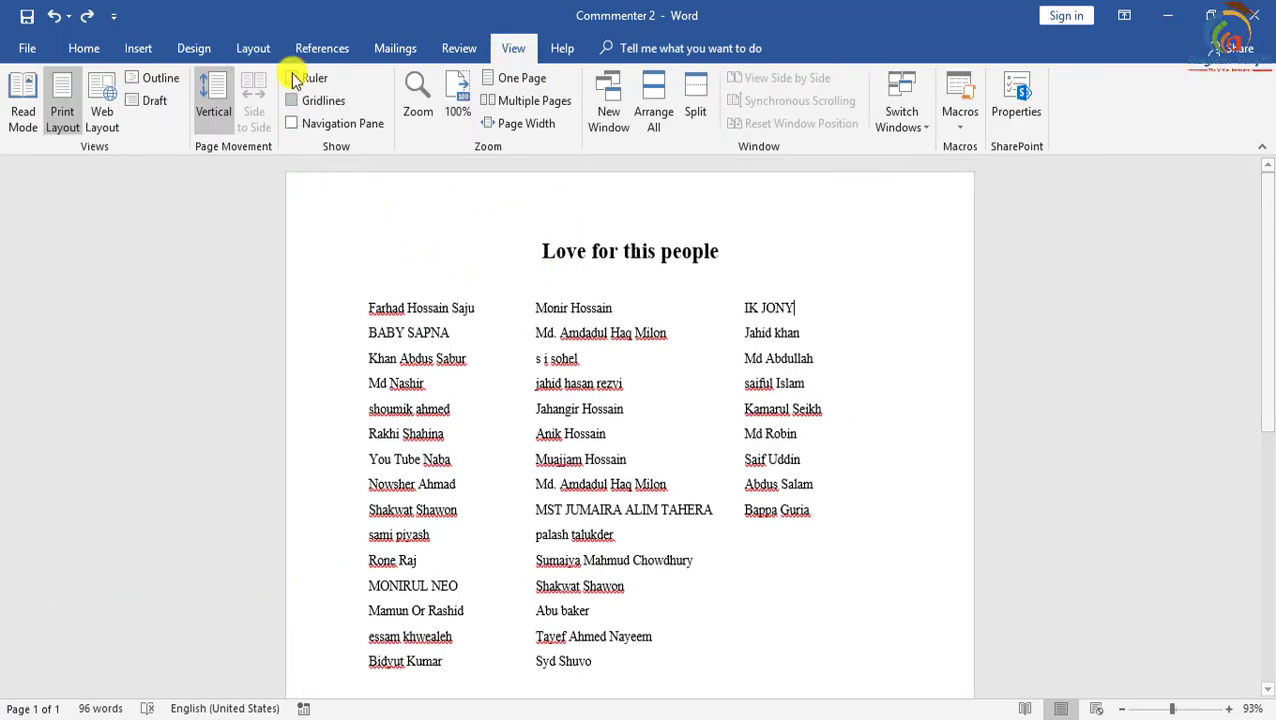
pyautogui.click(293, 79)
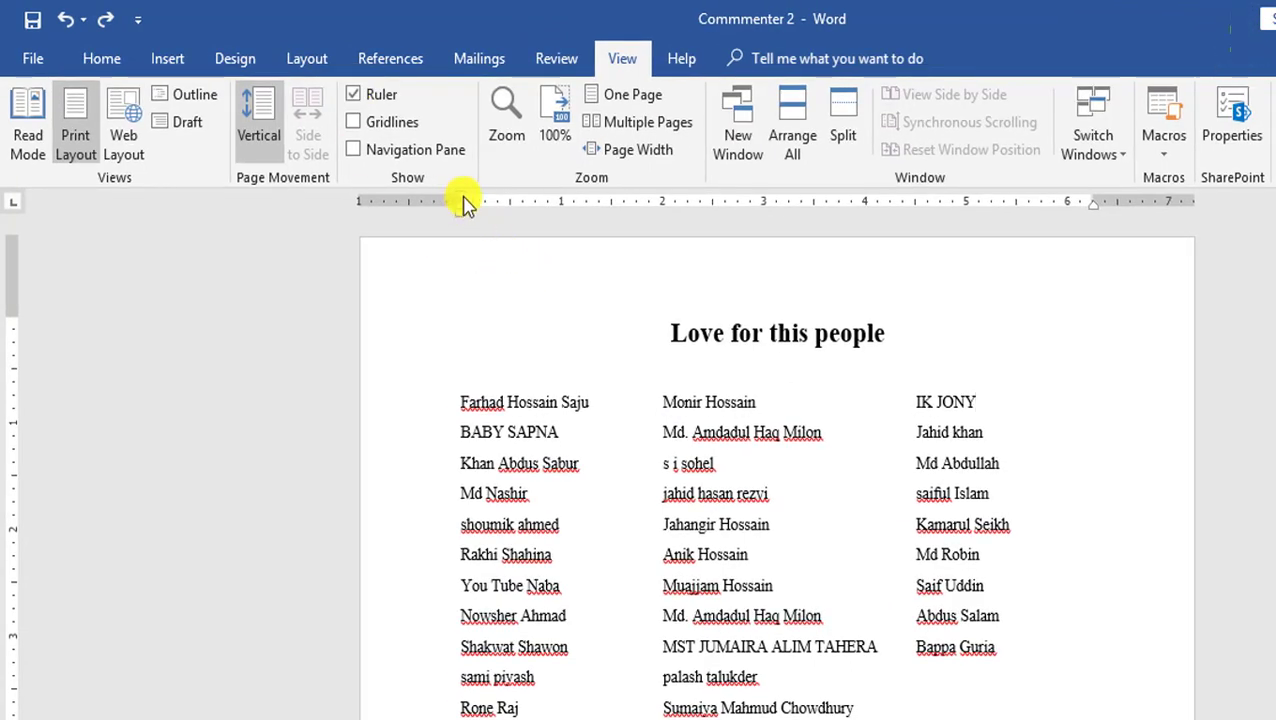
pyautogui.moveTo(462, 203); pyautogui.dragTo(460, 220)
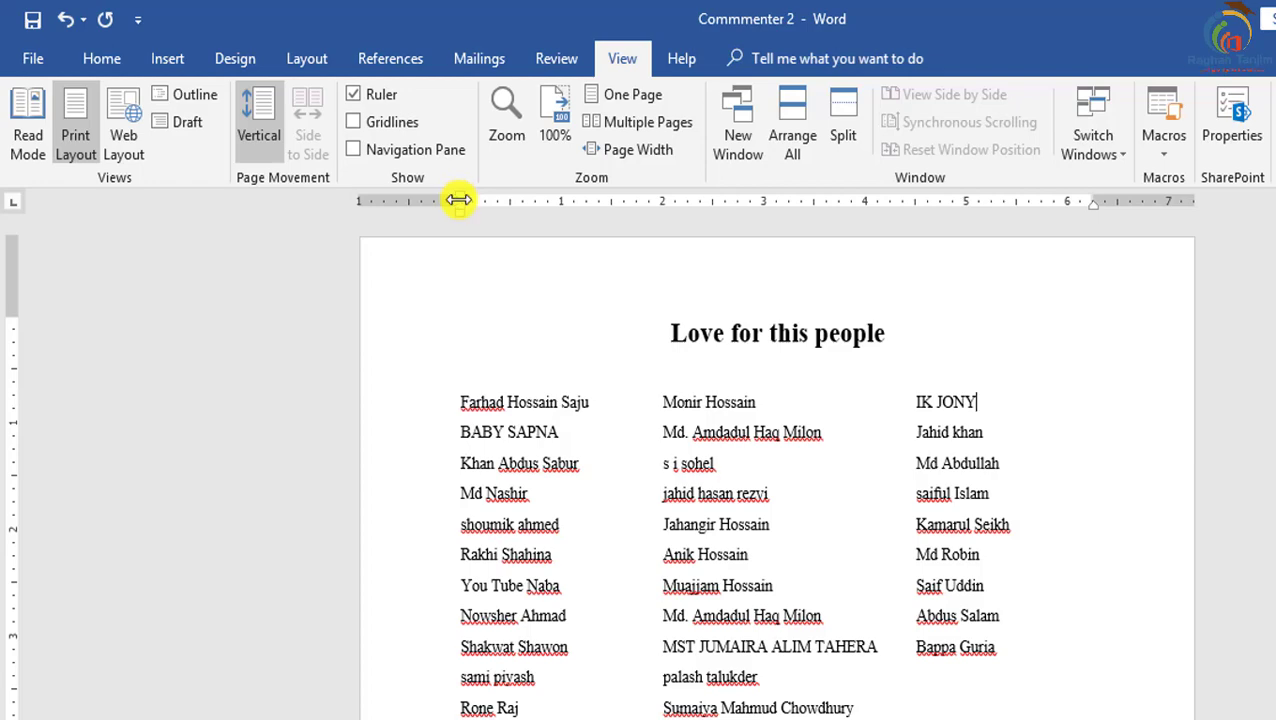
pyautogui.moveTo(460, 199)
pyautogui.mouseDown()
pyautogui.moveTo(661, 206)
pyautogui.moveTo(457, 213)
pyautogui.mouseUp()
pyautogui.click(354, 93)
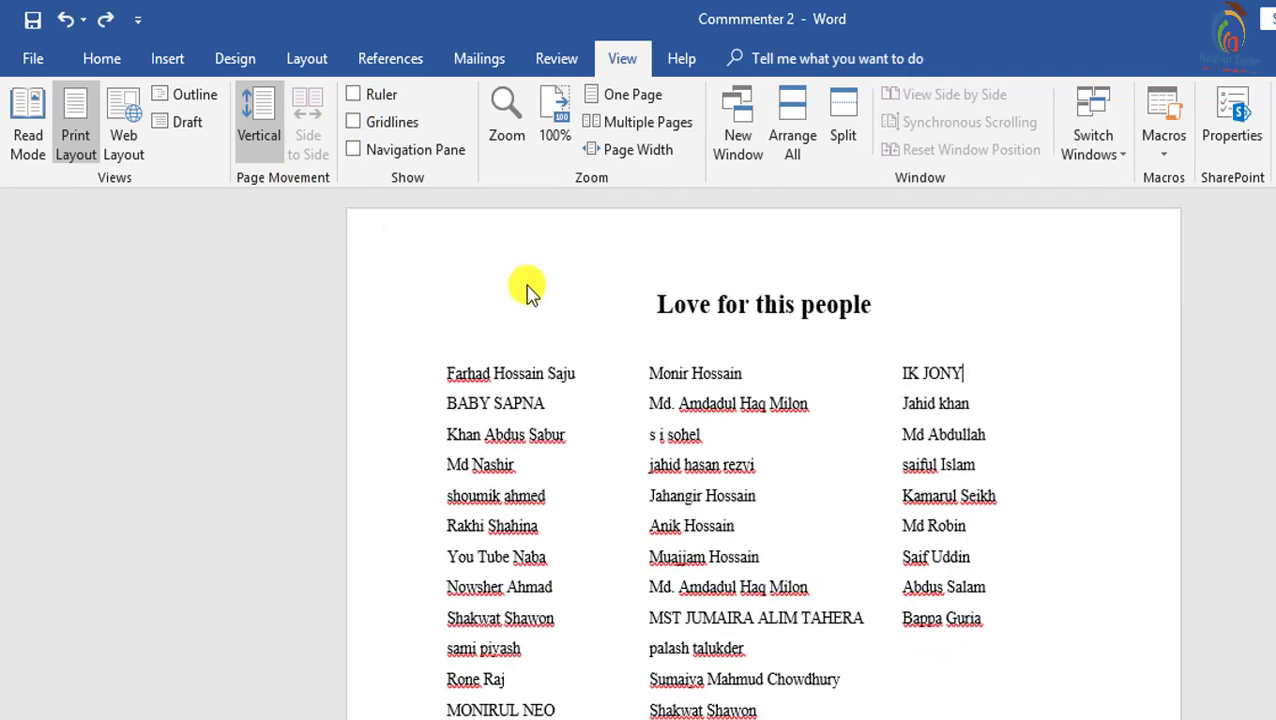
pyautogui.click(358, 94)
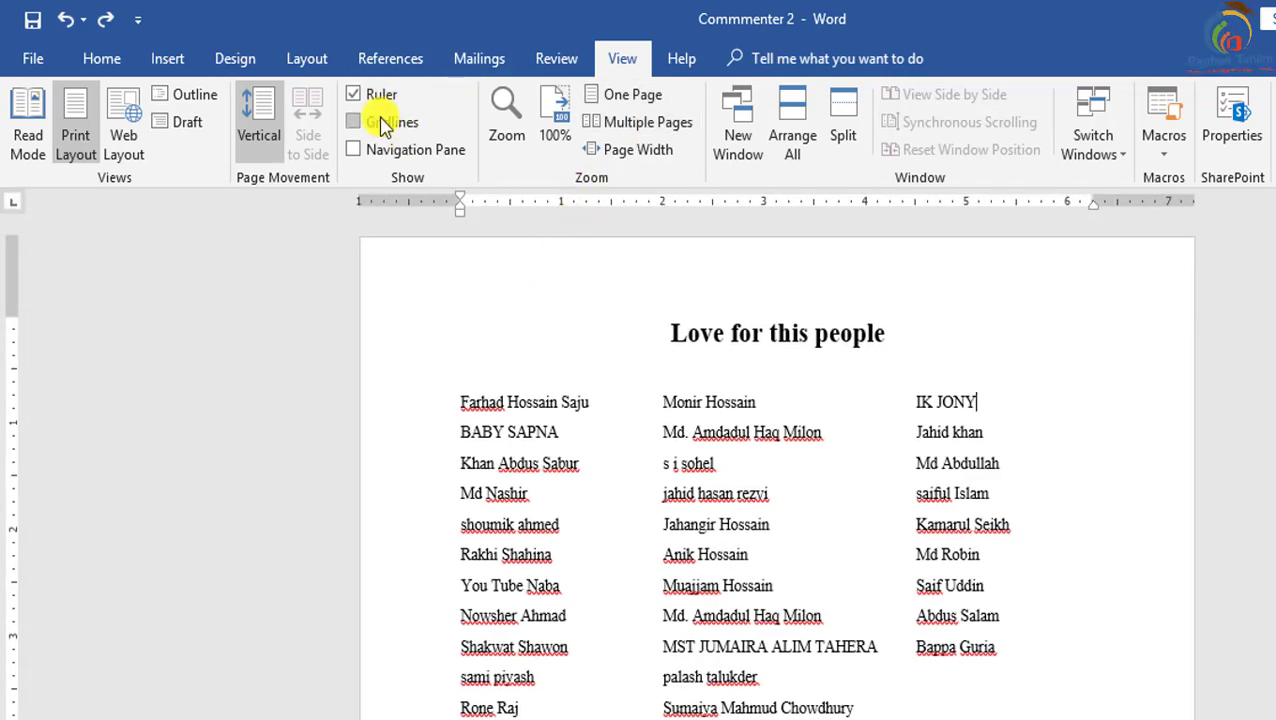
pyautogui.click(300, 58)
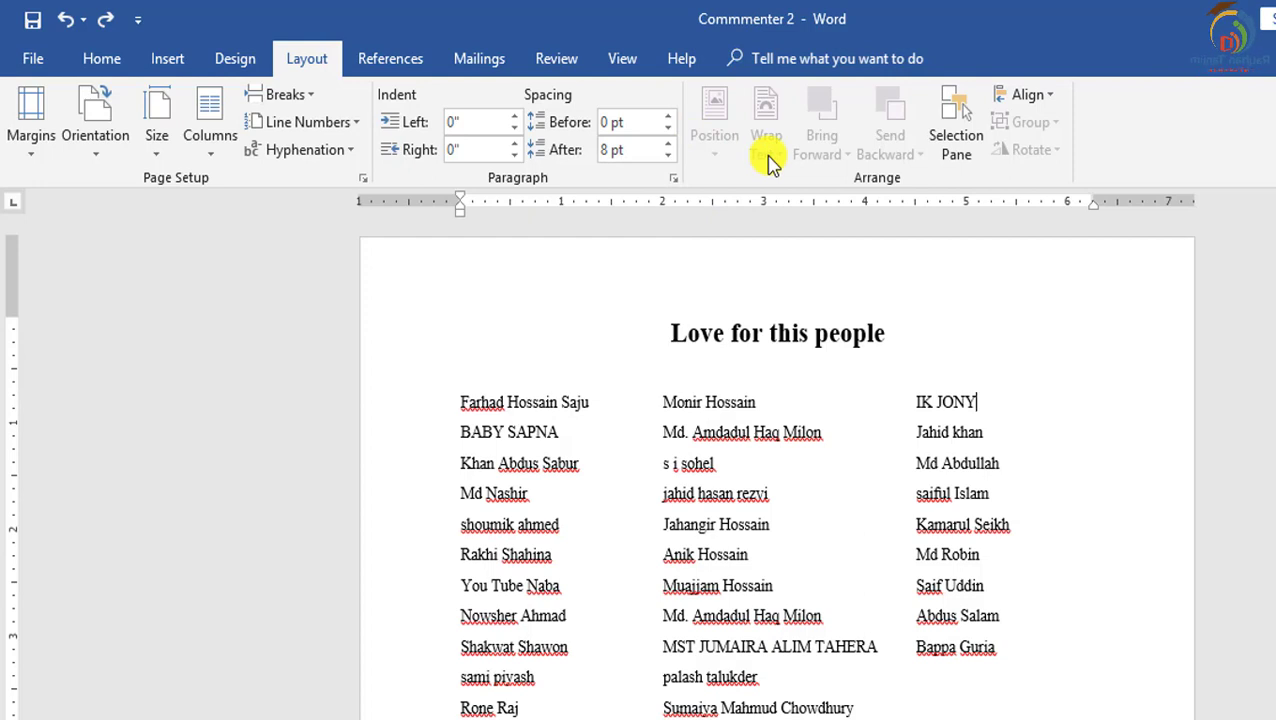
# Insert the checked-shirt photo at the start of the title and show its Position options
pyautogui.click(583, 314)
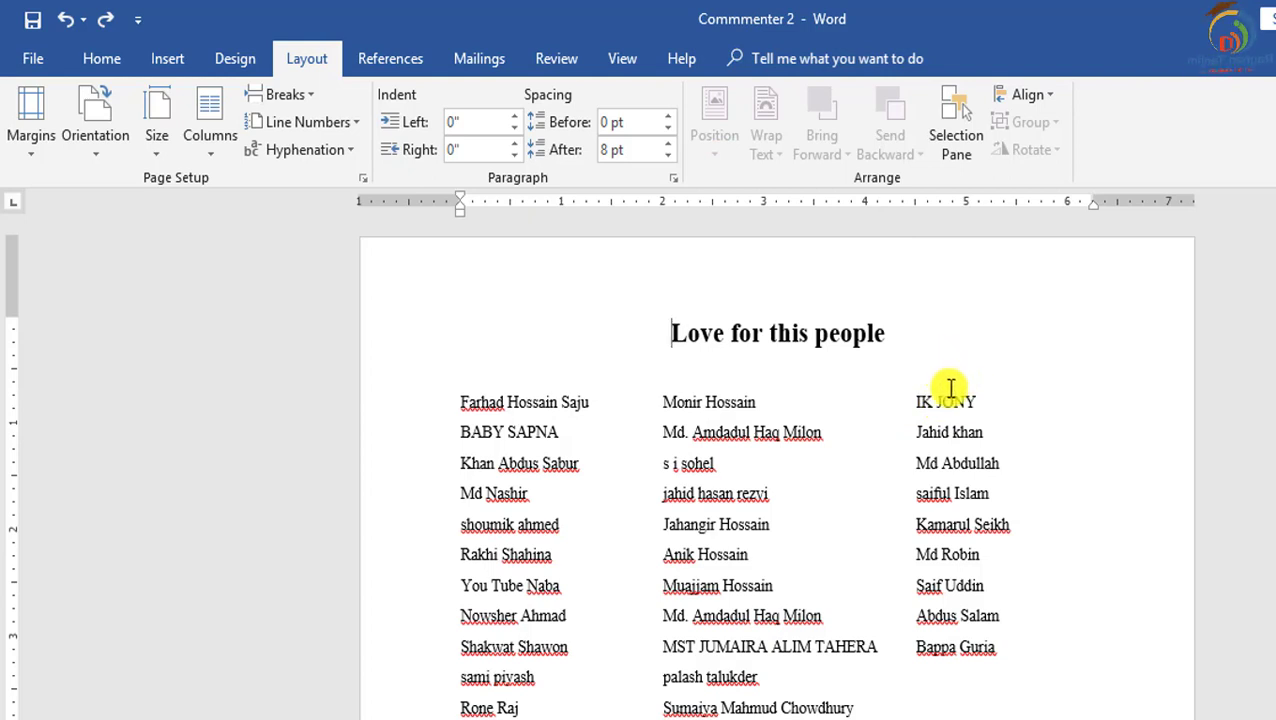
pyautogui.click(160, 62)
pyautogui.click(228, 100)
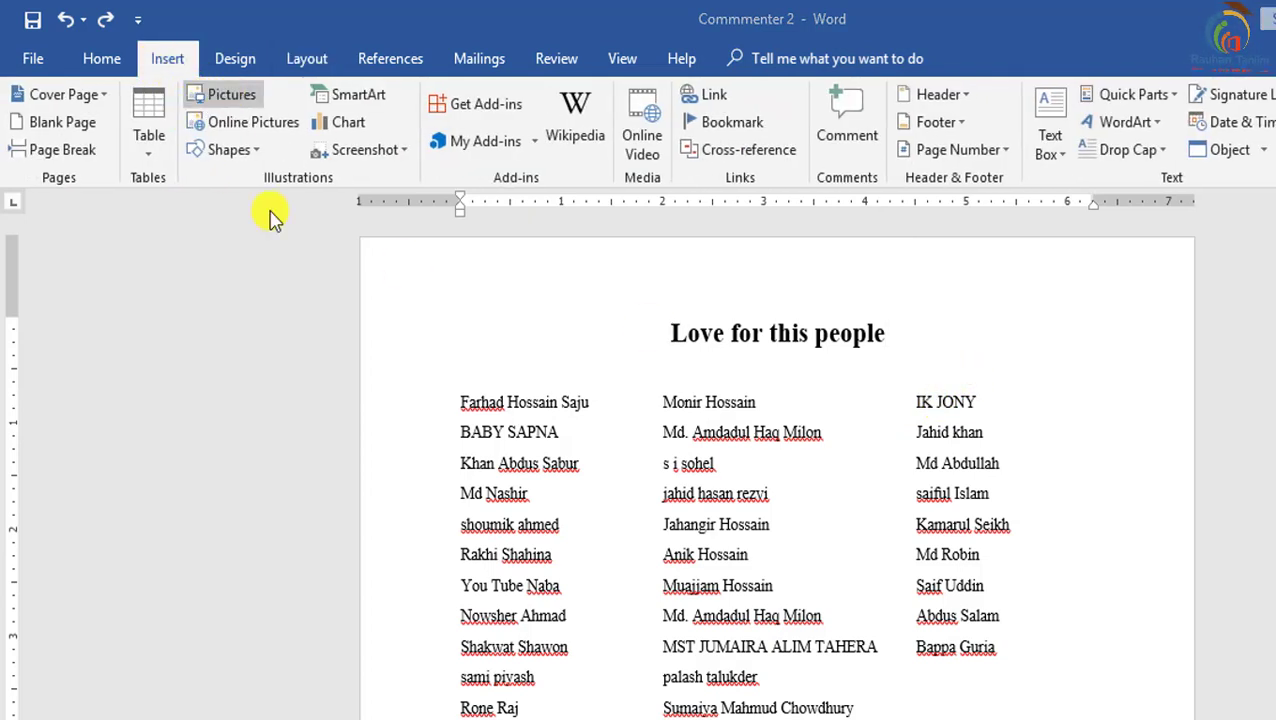
pyautogui.doubleClick(255, 203)
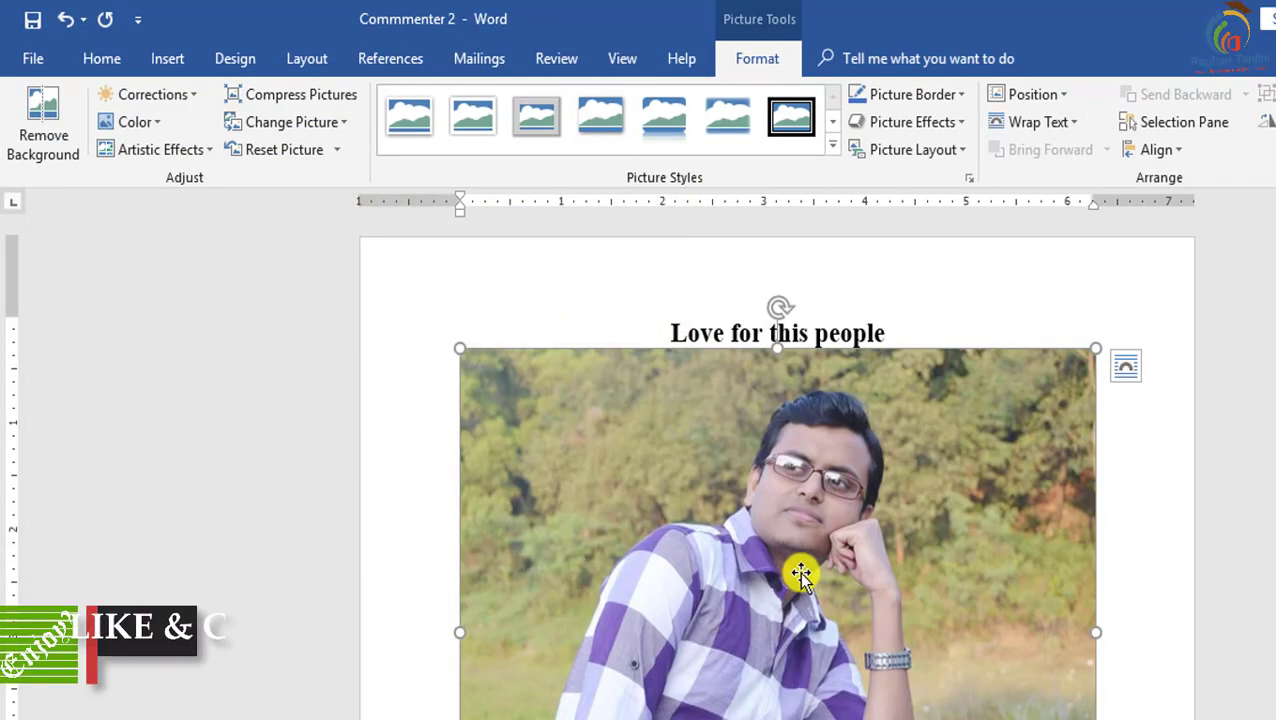
pyautogui.click(305, 58)
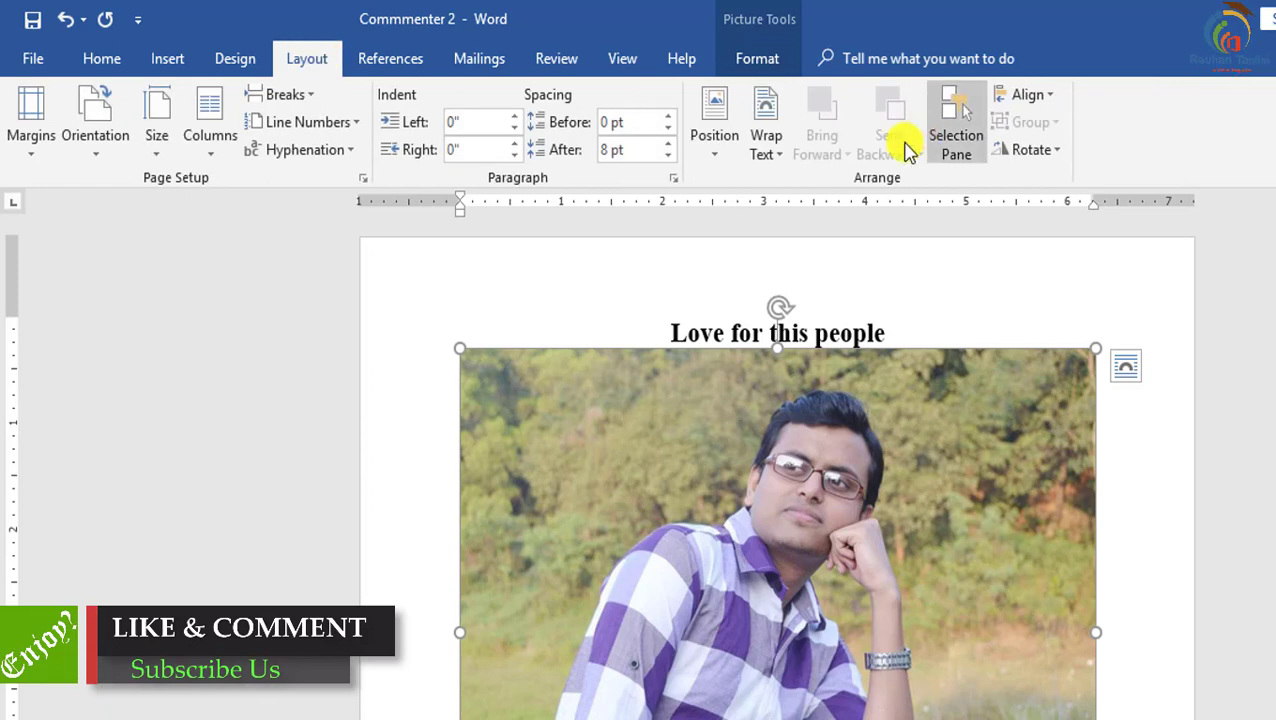
pyautogui.click(727, 157)
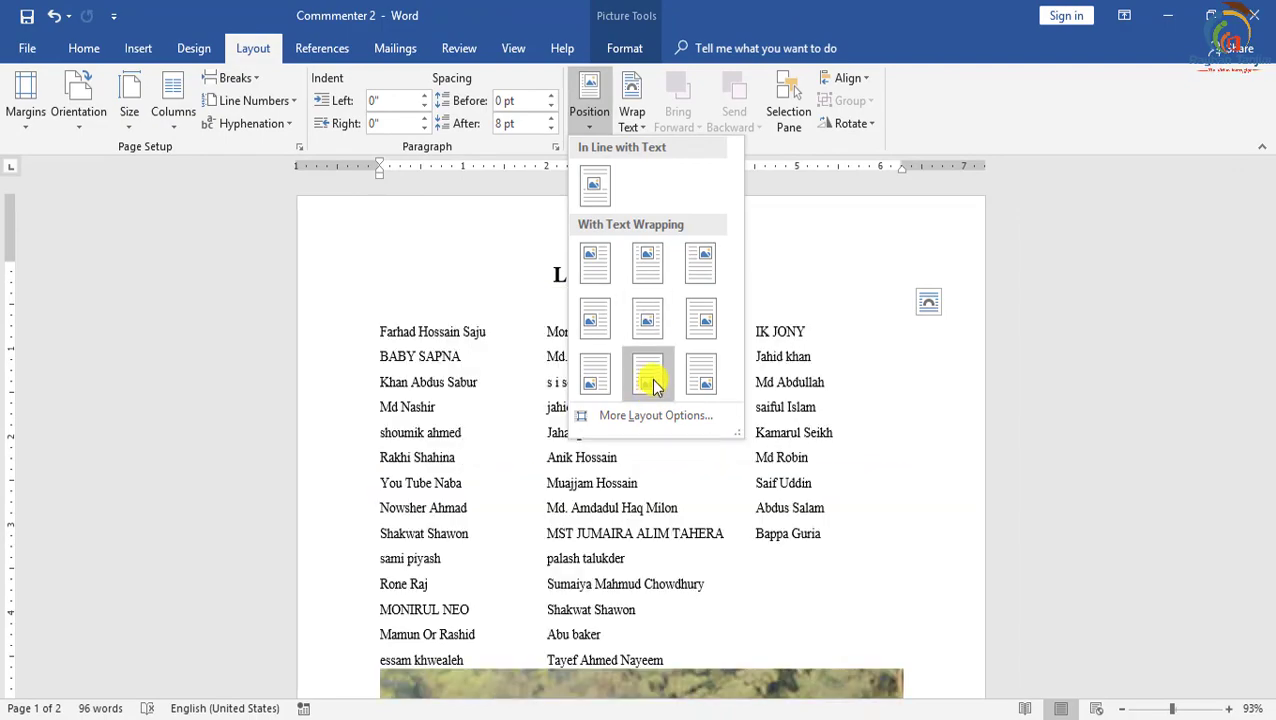
# Try placing the photo at bottom centre of the page, then undo it
pyautogui.click(699, 372)
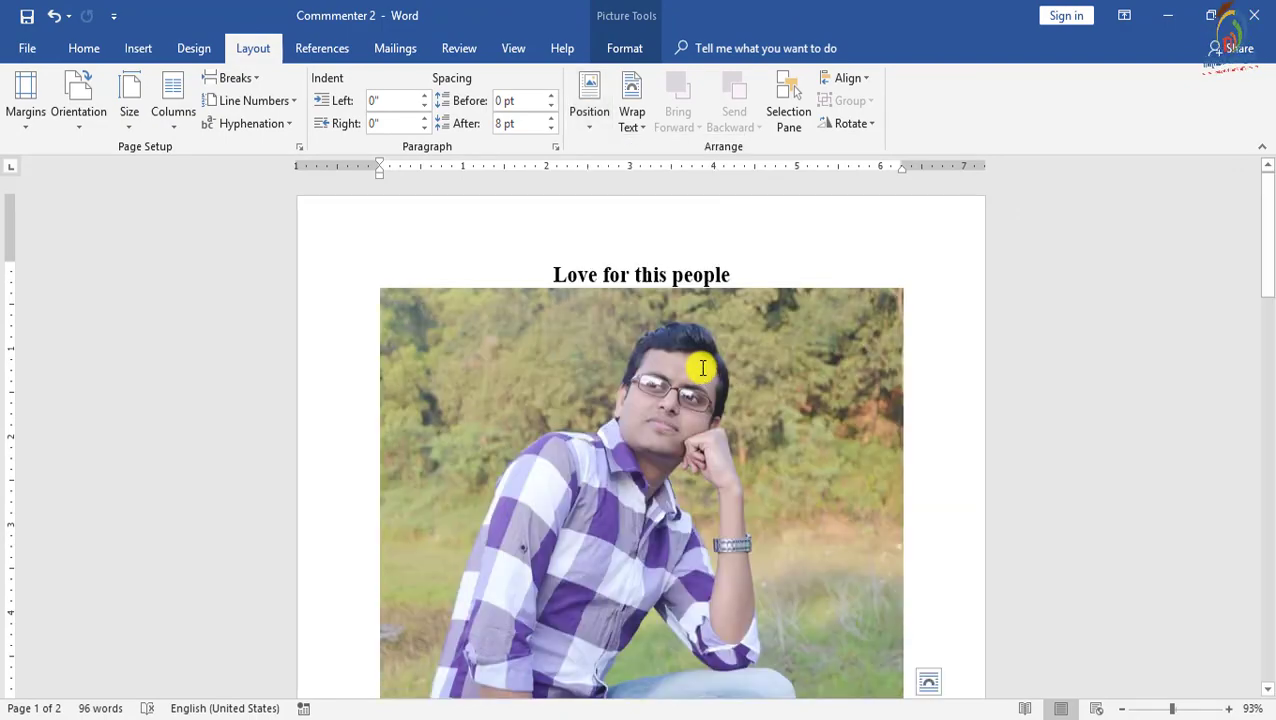
pyautogui.hotkey('ctrl', 'z')
pyautogui.scroll(-4, 575, 585)
pyautogui.scroll(4, 618, 541)
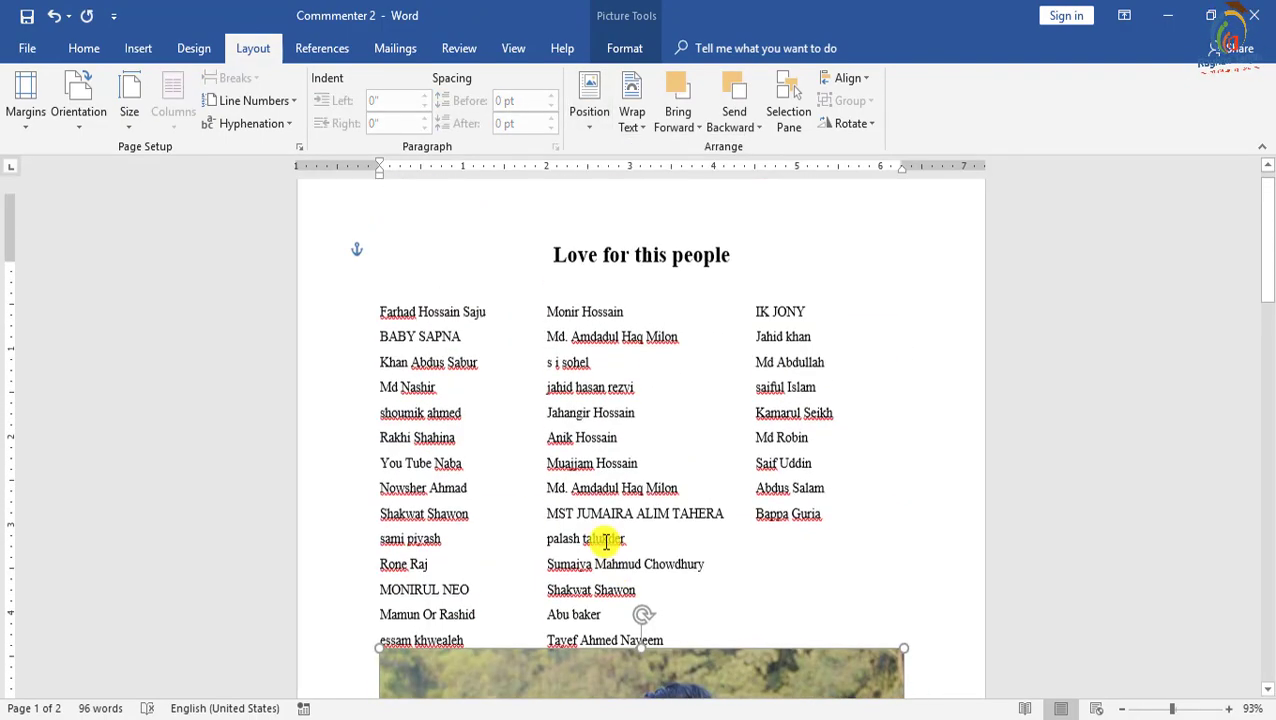
pyautogui.scroll(-2, 625, 583)
pyautogui.scroll(-1, 625, 583)
# Set the photo's text wrapping to Behind Text and drag it upward
pyautogui.click(641, 581)
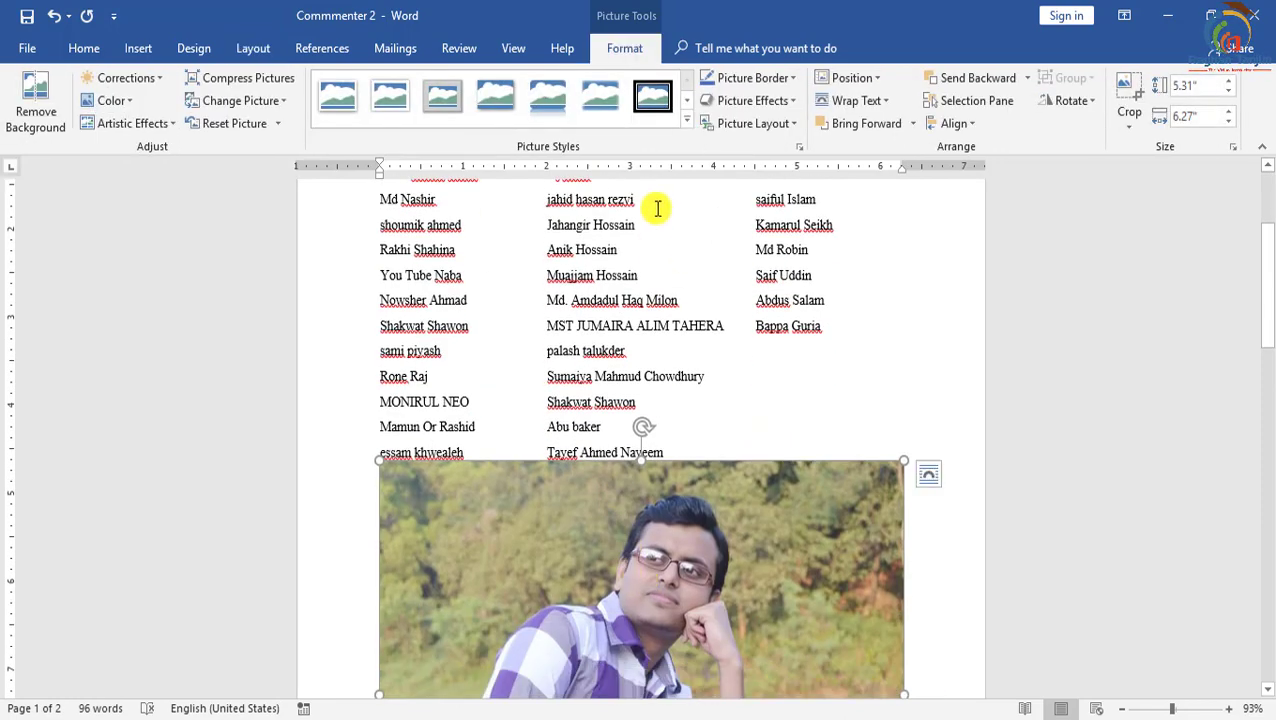
pyautogui.click(253, 48)
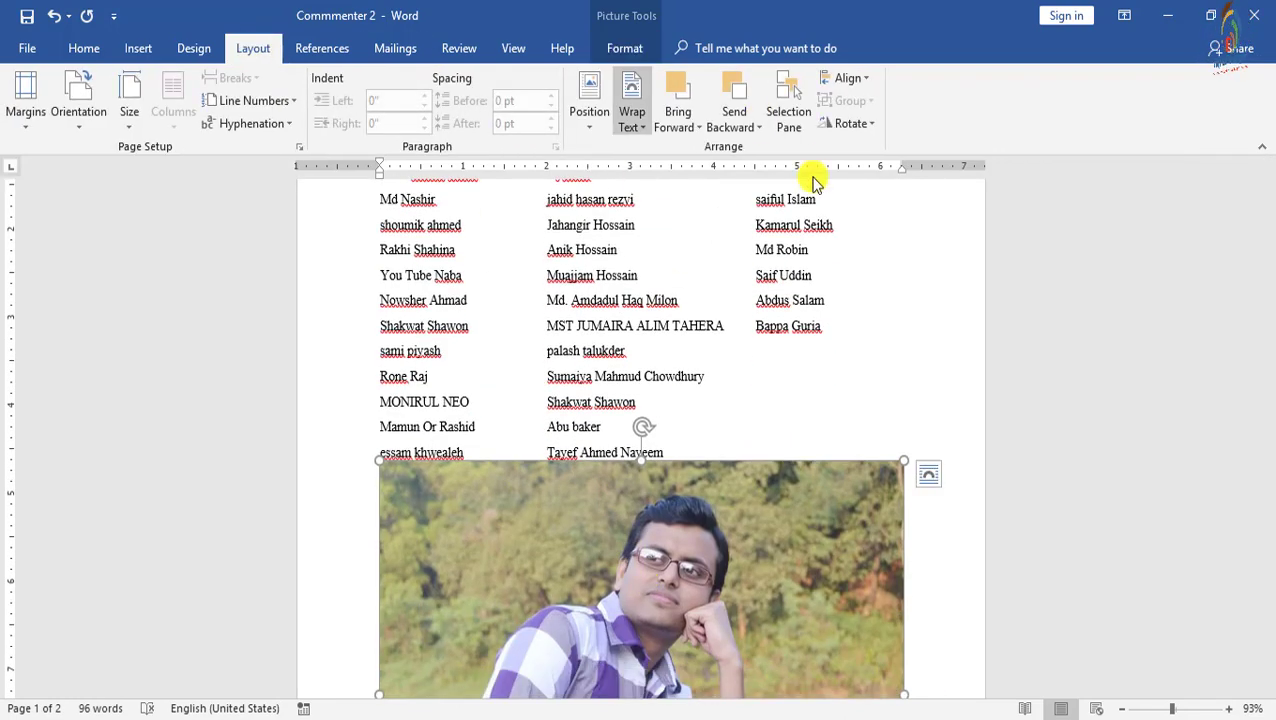
pyautogui.click(633, 125)
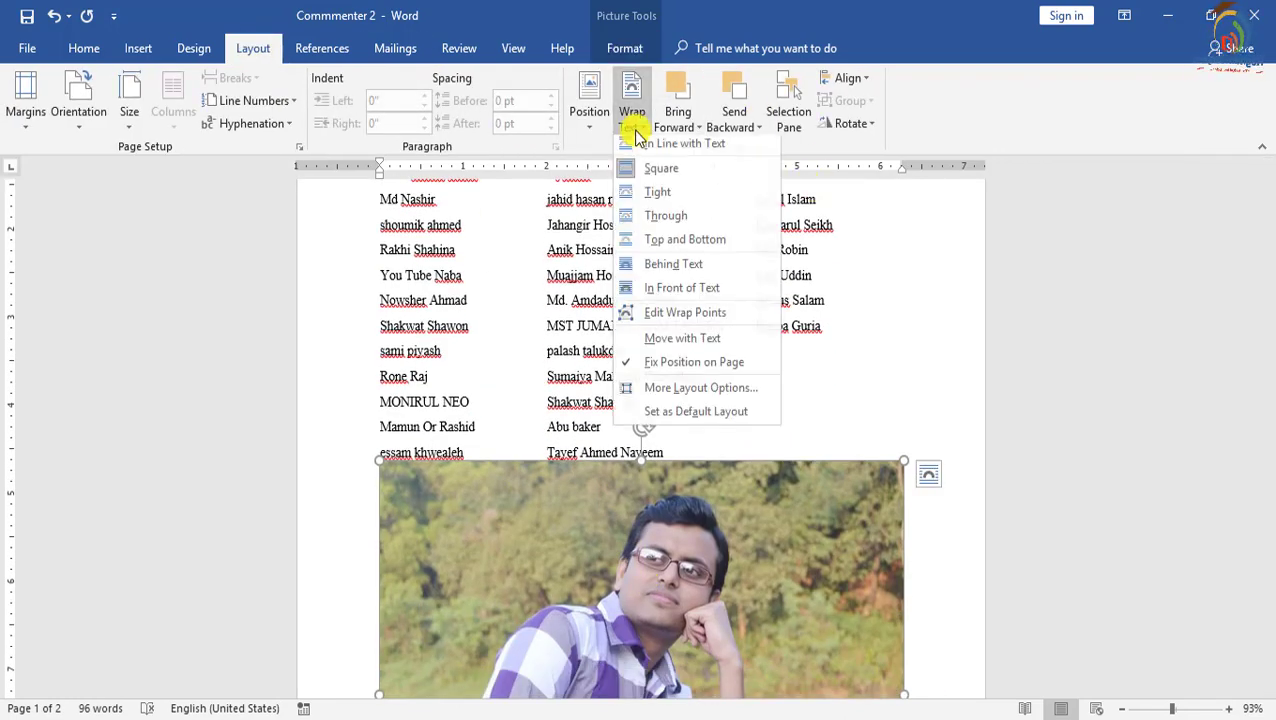
pyautogui.click(655, 264)
pyautogui.moveTo(661, 598); pyautogui.dragTo(655, 447)
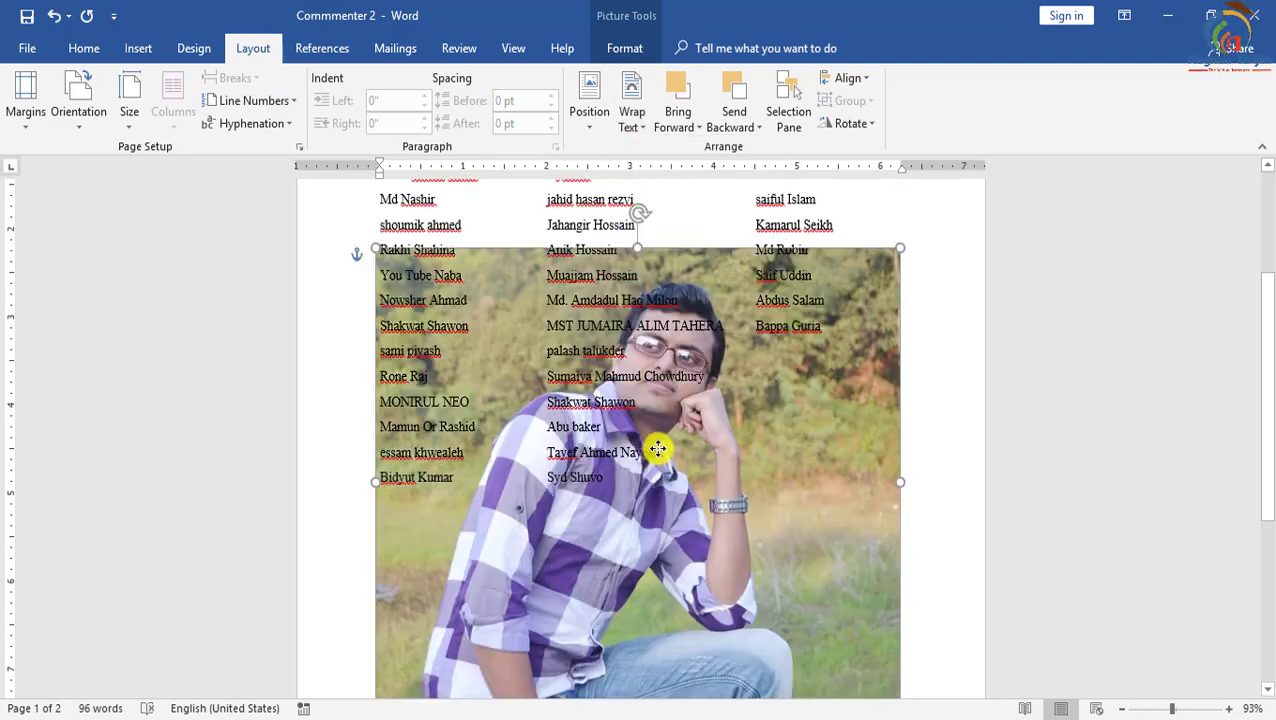
pyautogui.scroll(1, 745, 563)
pyautogui.moveTo(745, 563); pyautogui.dragTo(735, 430)
pyautogui.scroll(1, 730, 480)
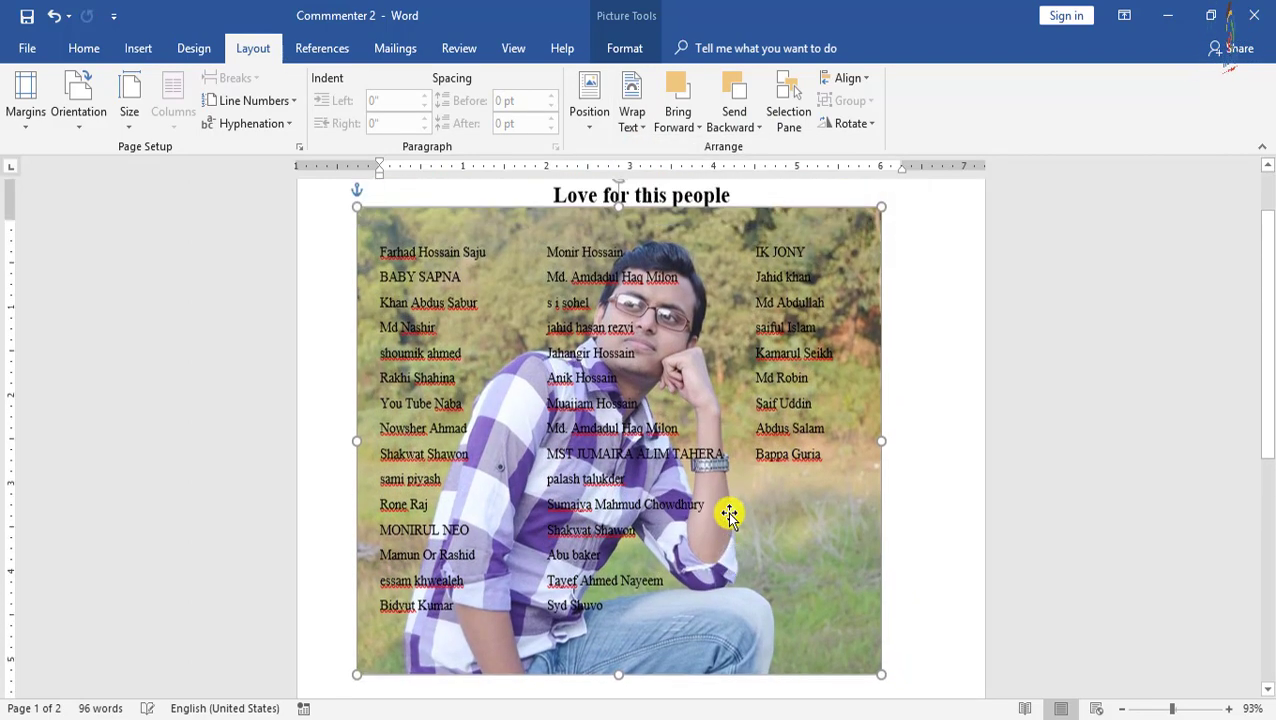
# Switch wrapping to Top and Bottom and move the photo up into the name list
pyautogui.click(632, 118)
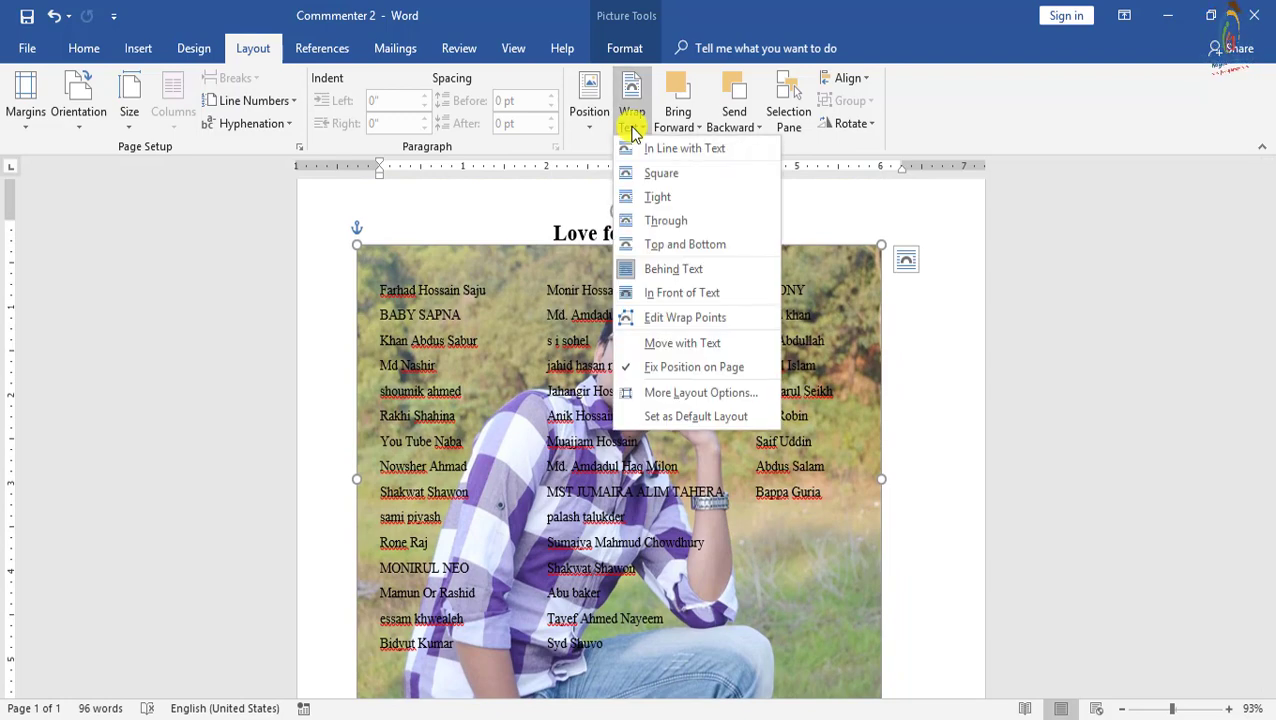
pyautogui.click(688, 244)
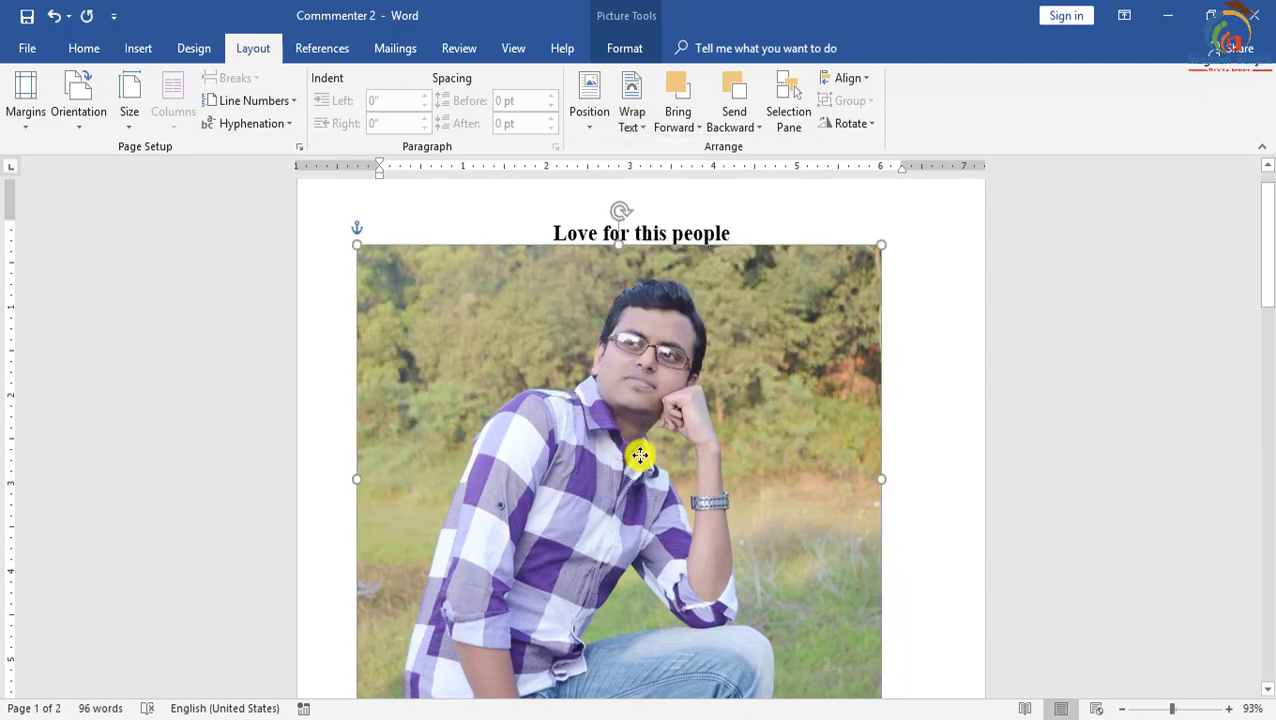
pyautogui.moveTo(639, 455); pyautogui.dragTo(680, 290)
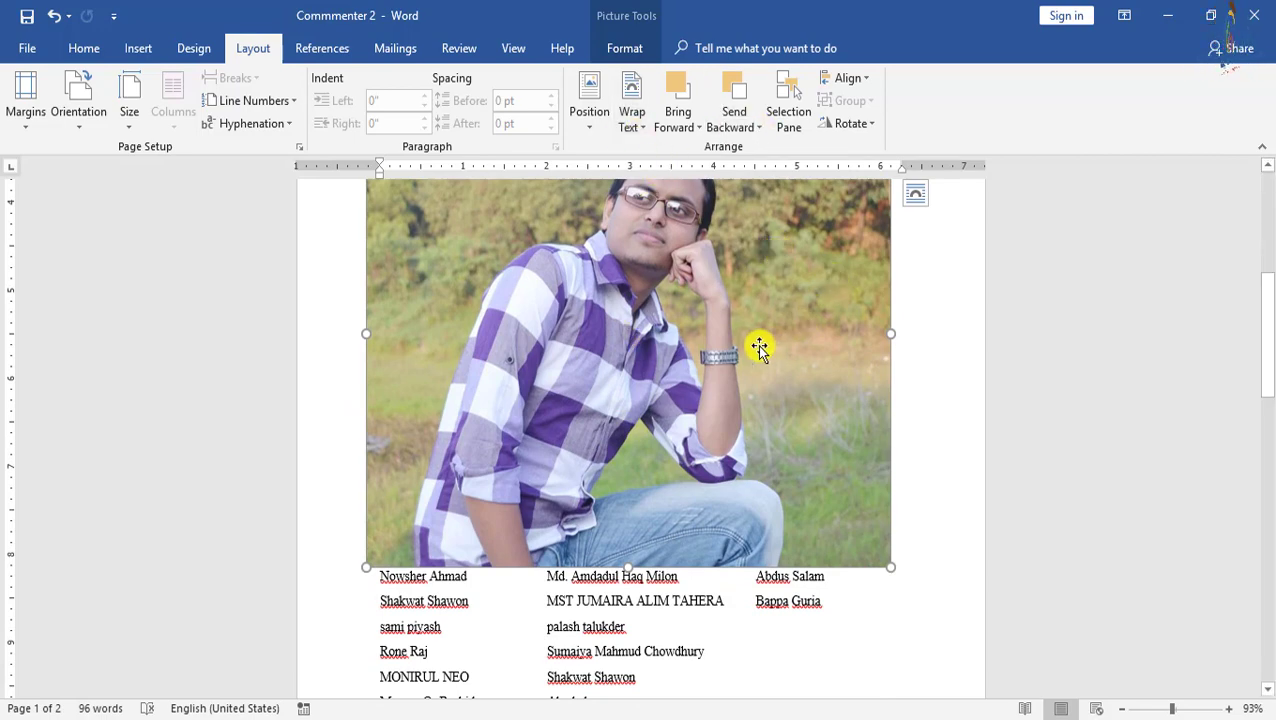
pyautogui.click(692, 128)
pyautogui.click(758, 140)
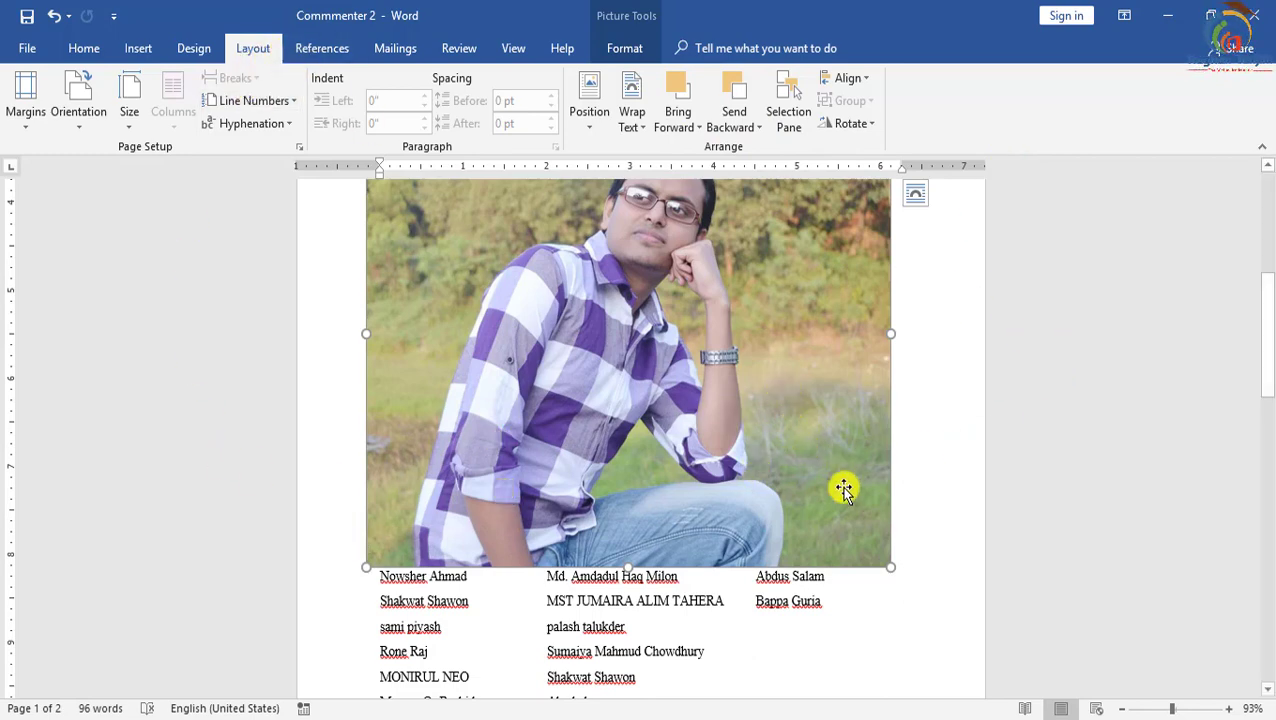
pyautogui.scroll(2, 724, 490)
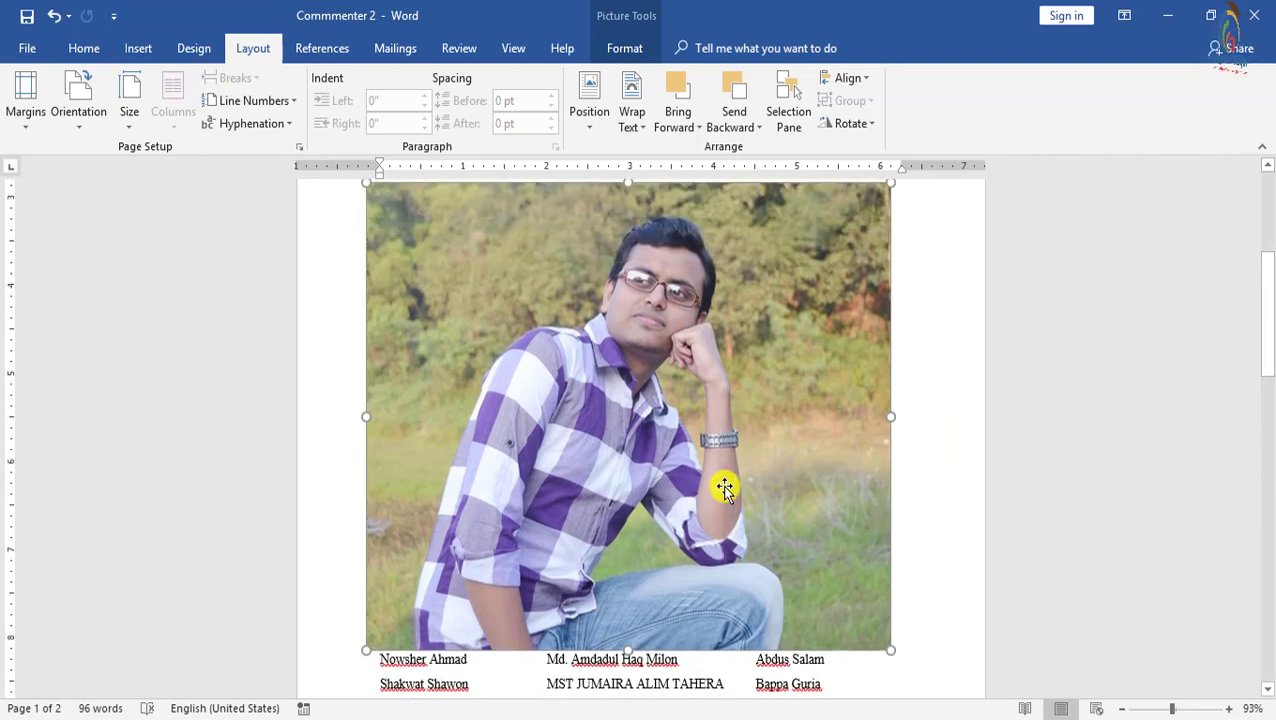
pyautogui.scroll(2, 730, 505)
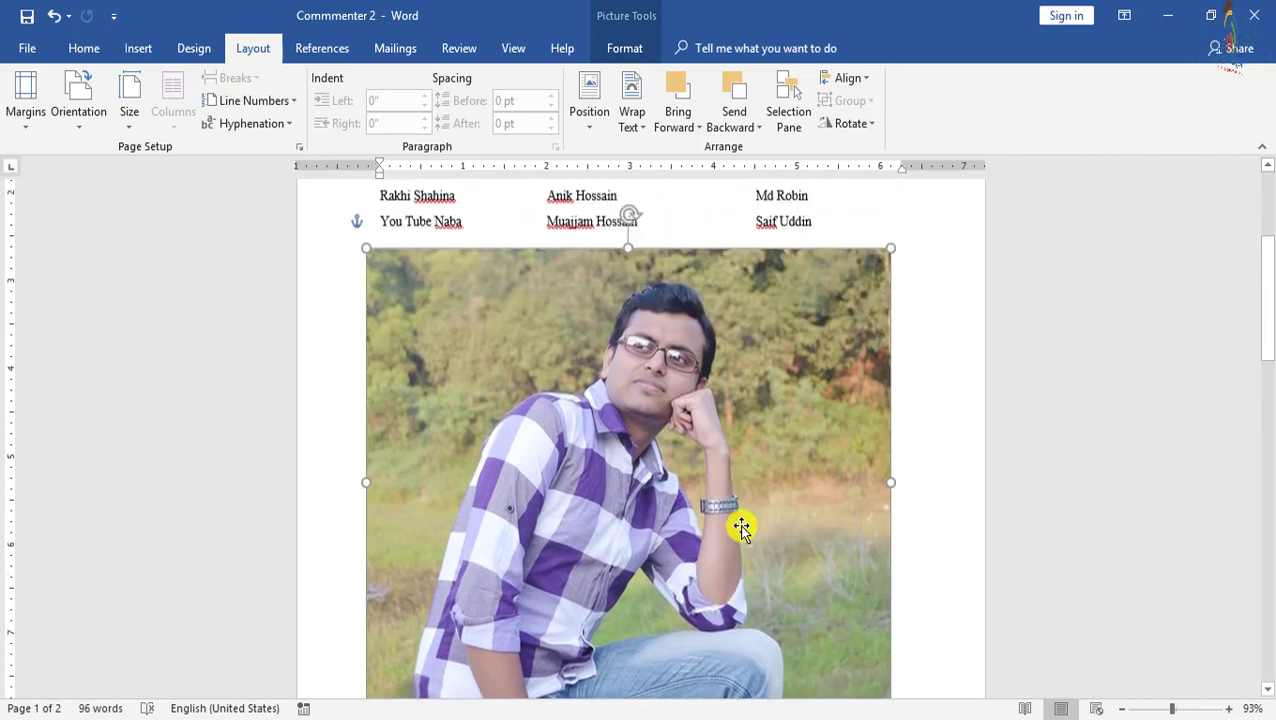
pyautogui.scroll(1, 741, 527)
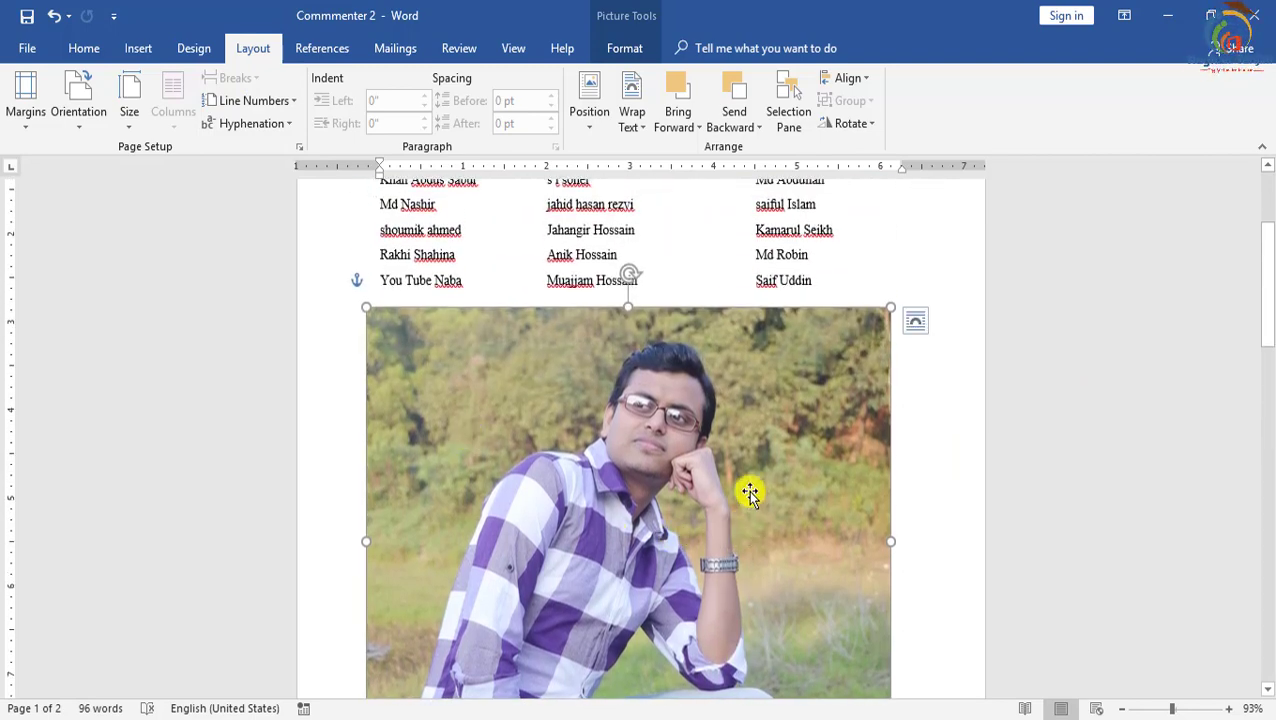